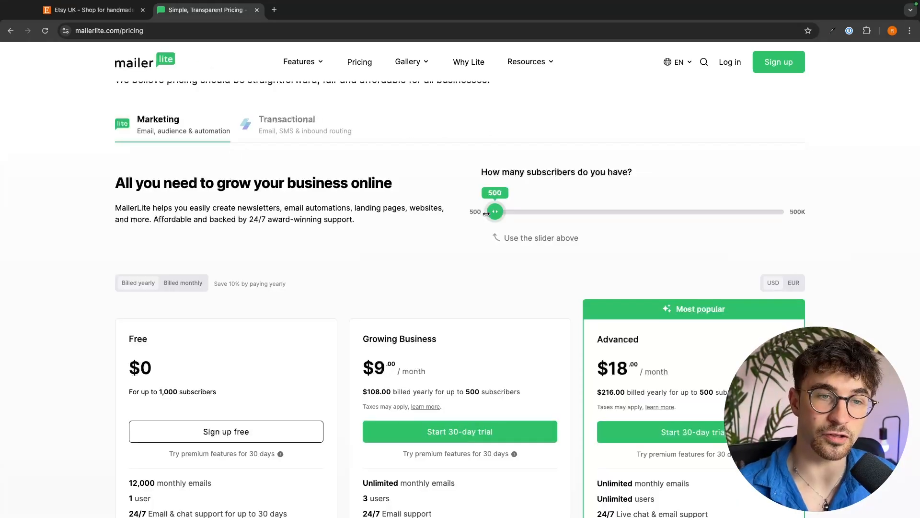
Step: Open the MailerLite pricing page and scroll to the plan cards
mouse_move(489, 211)
mouse_down()
mouse_move(513, 212)
mouse_move(489, 212)
mouse_up()
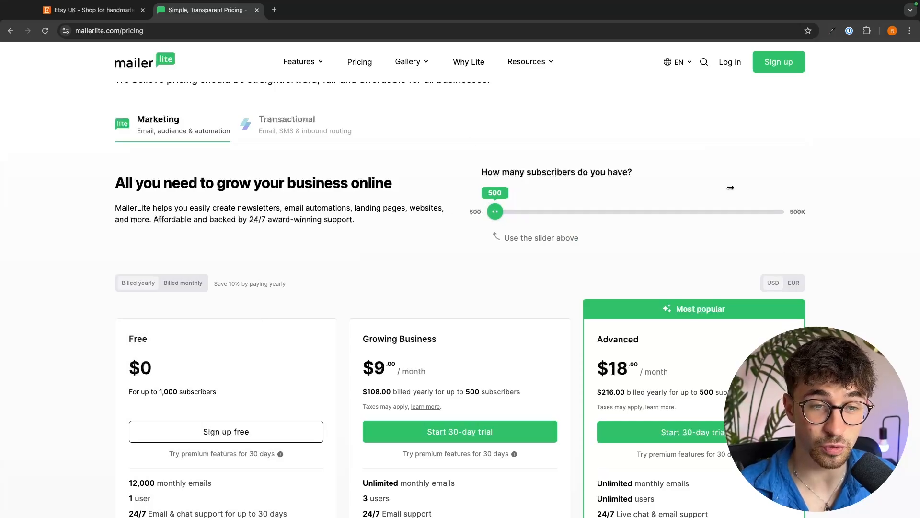
scroll(586, 274, down, 2)
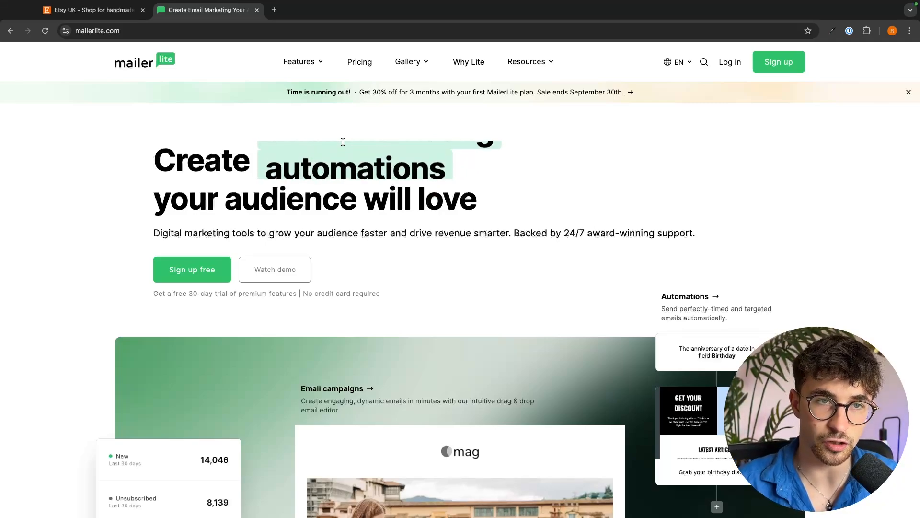
click(352, 70)
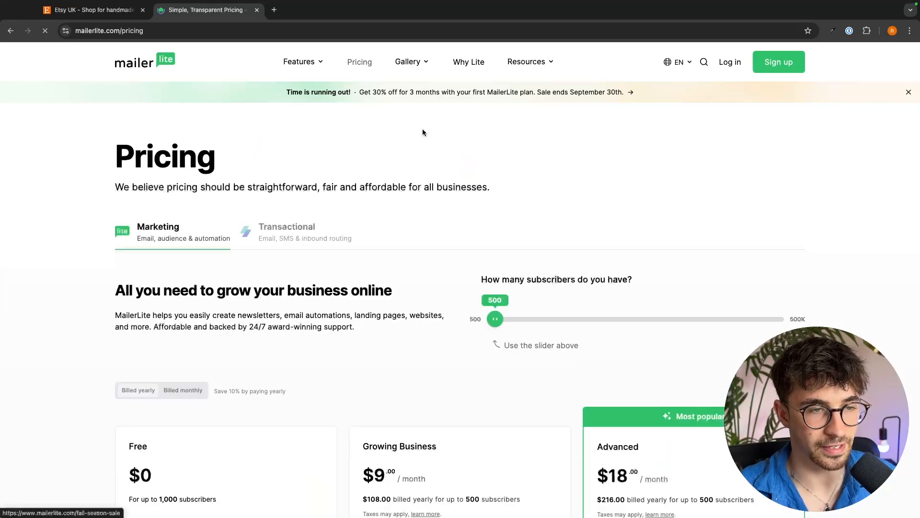
scroll(460, 173, down, 4)
scroll(460, 174, down, 3)
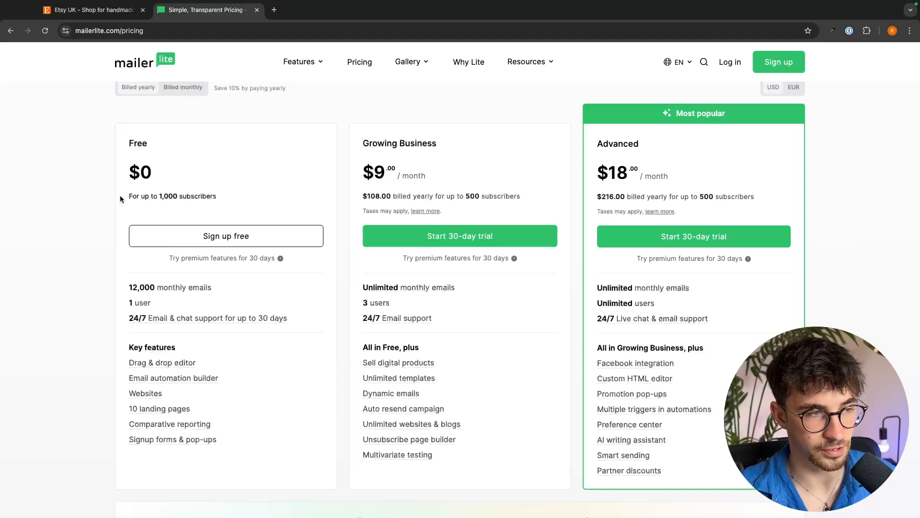
Step: Highlight the Free plan's subscriber limit and review the features of each MailerLite plan
drag(120, 197, 241, 197)
click(120, 154)
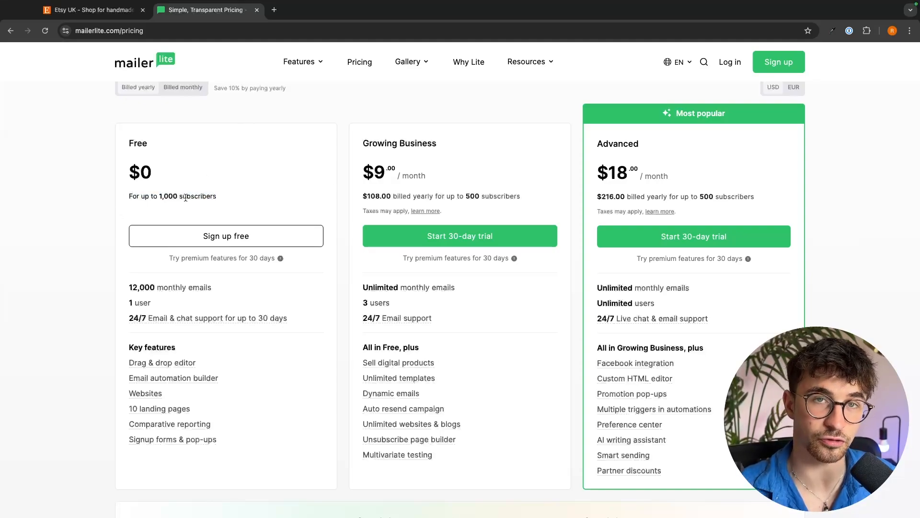
drag(225, 198, 120, 203)
click(219, 222)
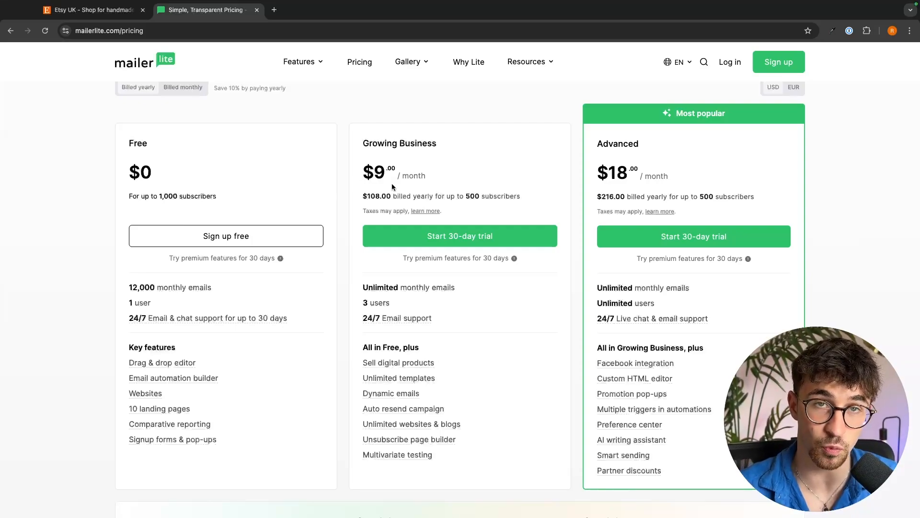
scroll(452, 159, up, 1)
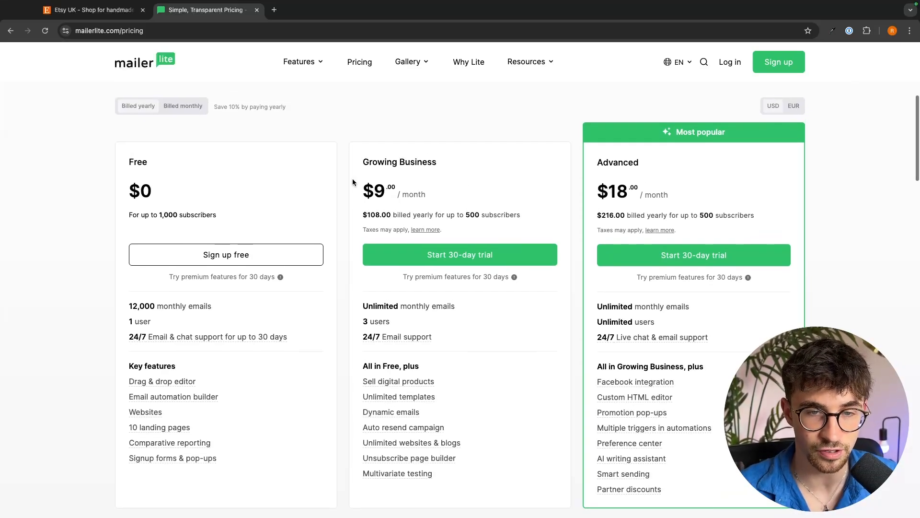
scroll(680, 236, up, 1)
scroll(680, 236, up, 1)
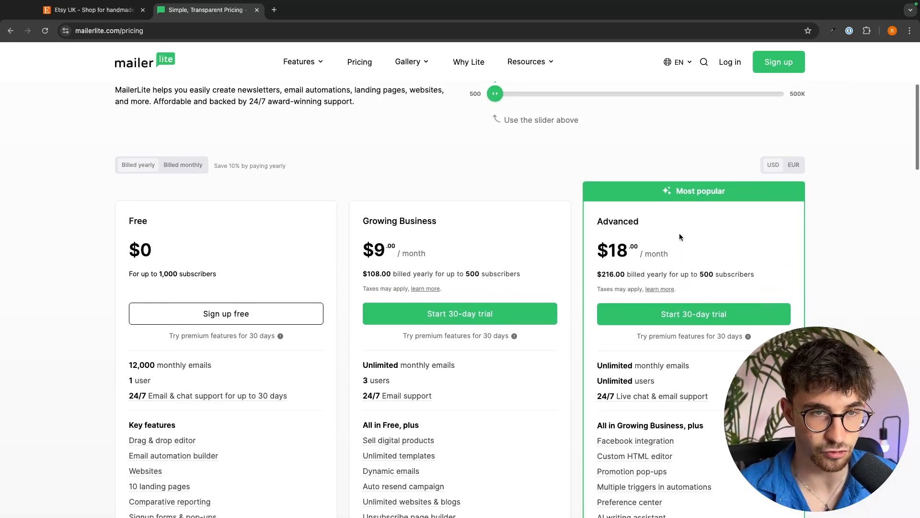
Step: Set the MailerLite subscriber slider to 5,000 and highlight the Growing Business monthly price
drag(495, 93, 591, 94)
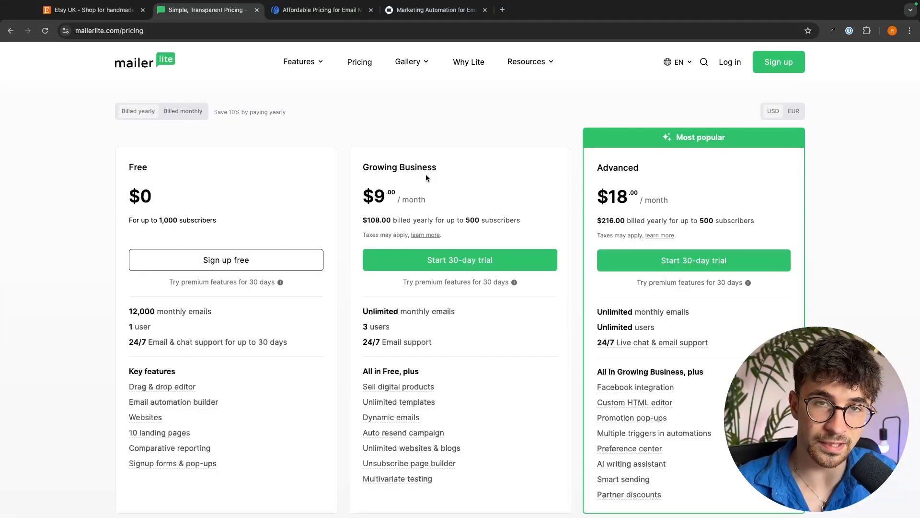
scroll(448, 184, up, 4)
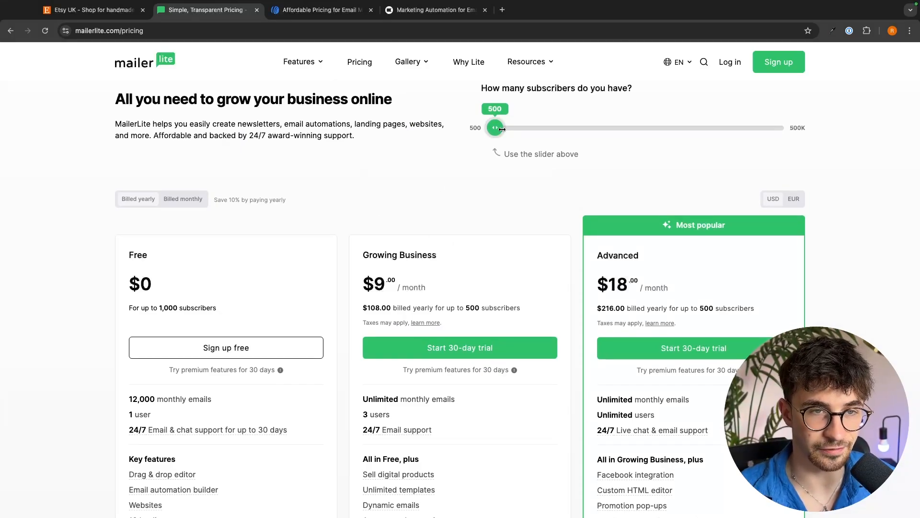
drag(495, 128, 515, 127)
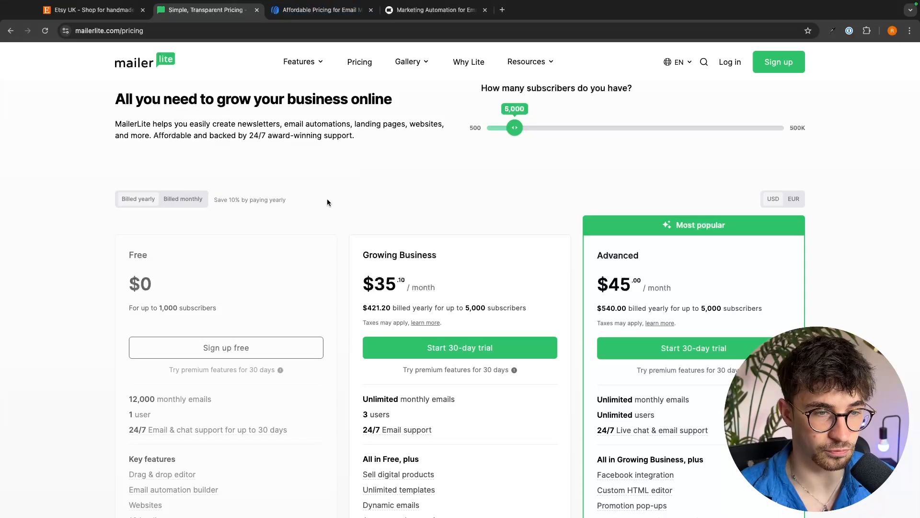
scroll(327, 201, down, 4)
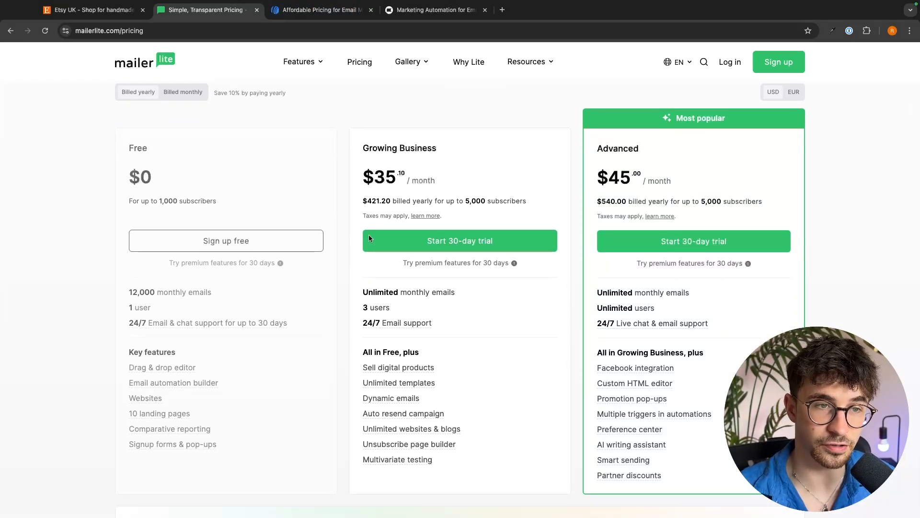
drag(358, 182, 488, 180)
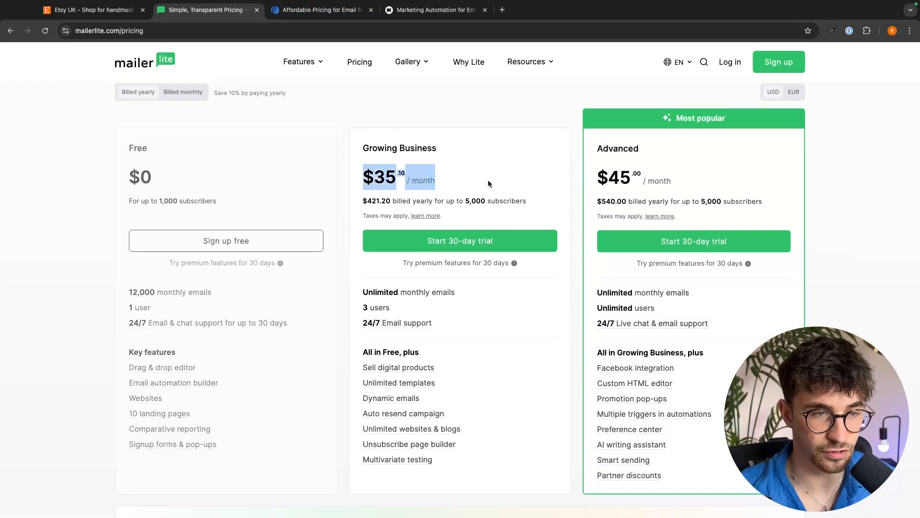
click(488, 180)
Step: Switch to the AWeber pricing tab, set the subscriber slider to 2,501-5,000 and highlight the Plus price
click(320, 9)
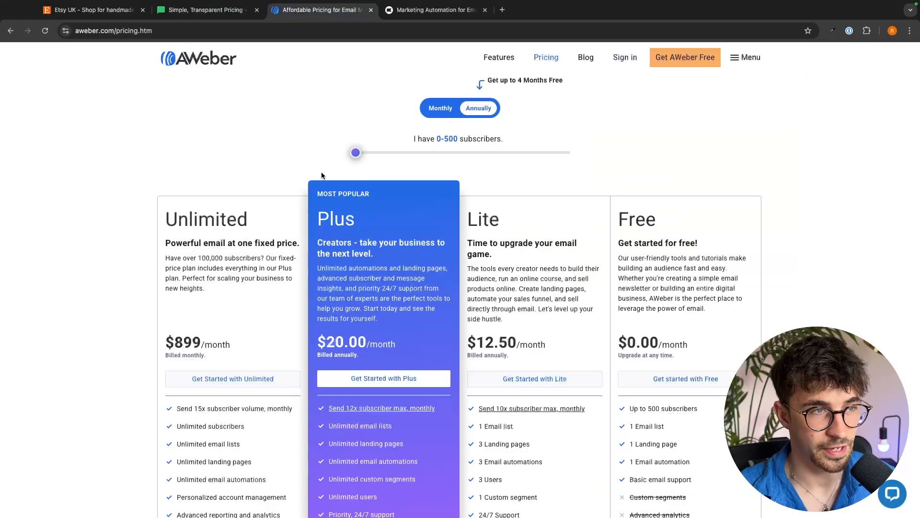
scroll(355, 171, down, 3)
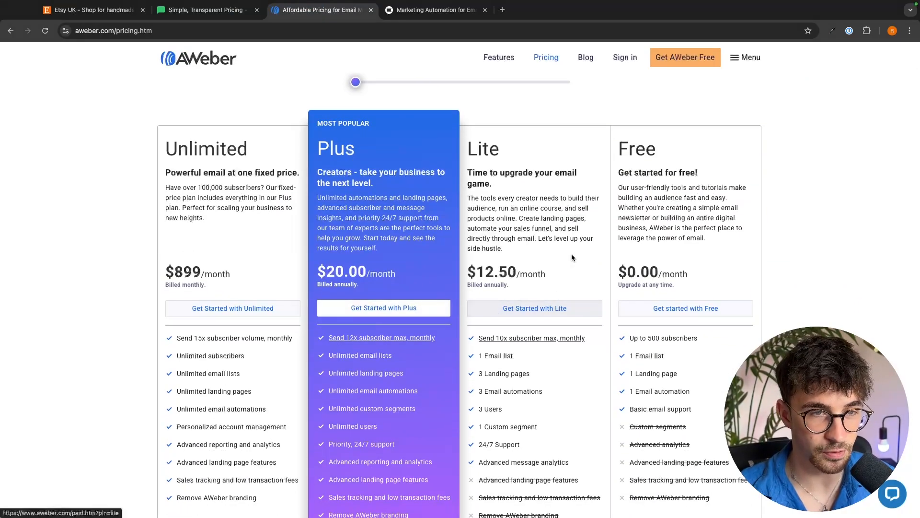
scroll(571, 254, up, 1)
drag(363, 127, 413, 130)
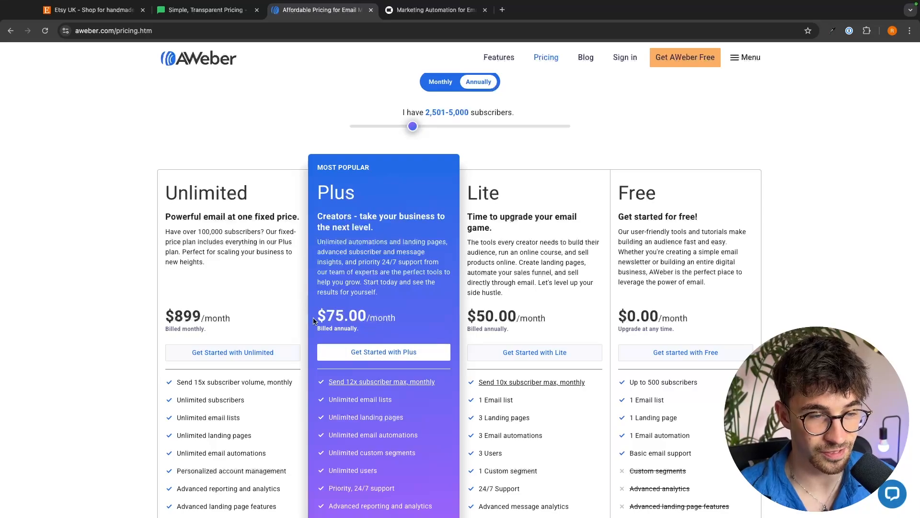
drag(317, 320, 394, 317)
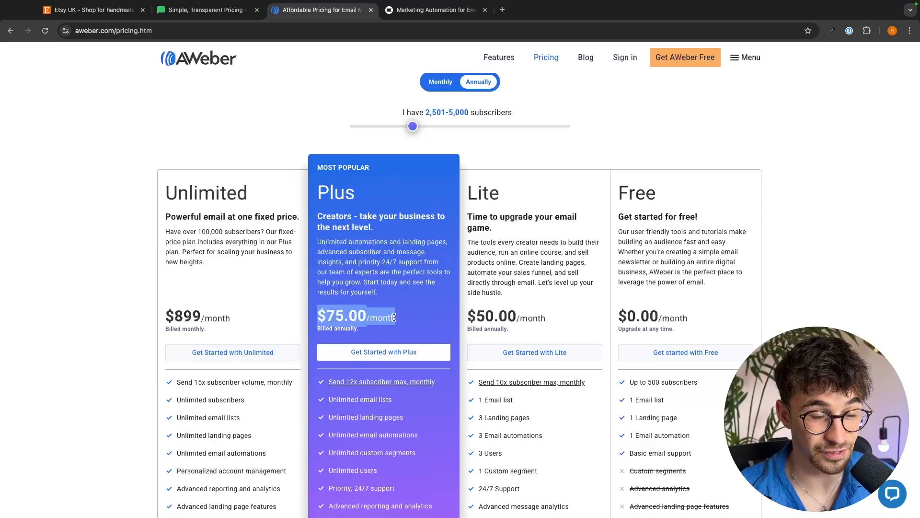
Step: Switch to the Klaviyo tab, open its pricing page and choose 3,501 - 5,000 active profiles
click(425, 13)
click(399, 81)
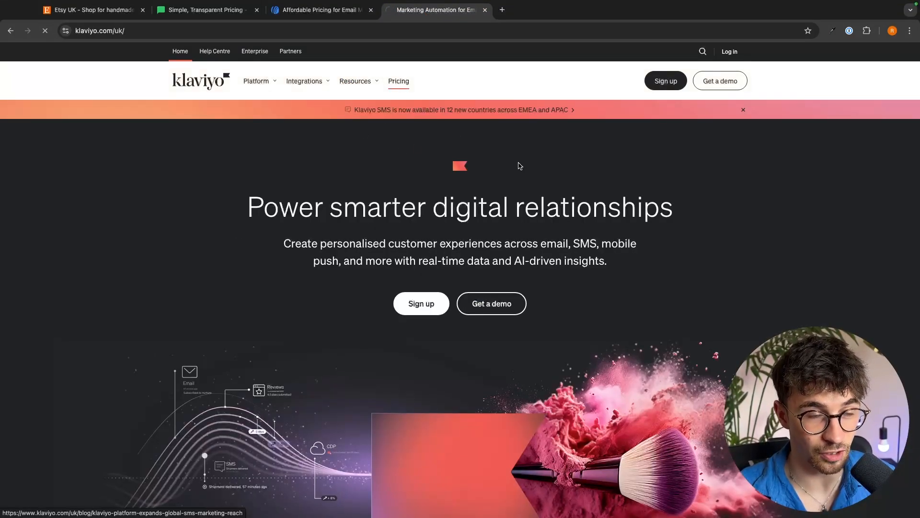
scroll(598, 218, down, 3)
click(499, 190)
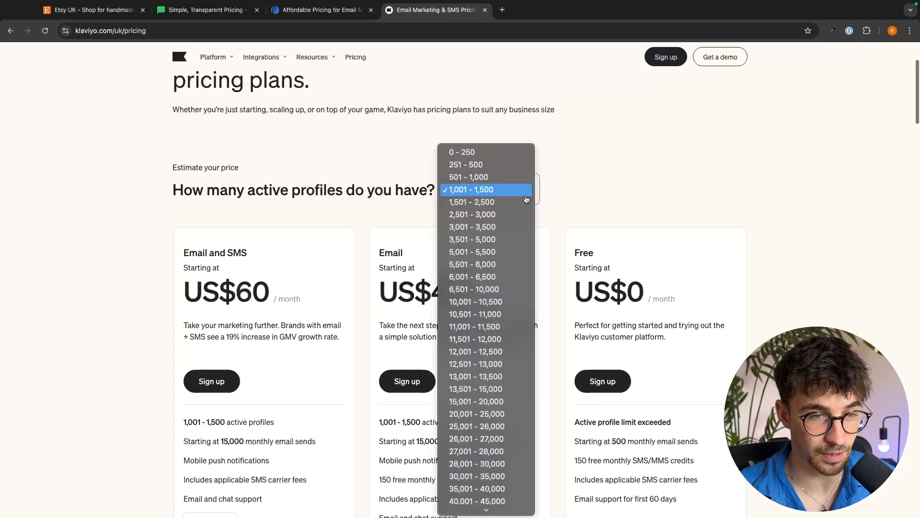
click(511, 239)
scroll(543, 198, down, 2)
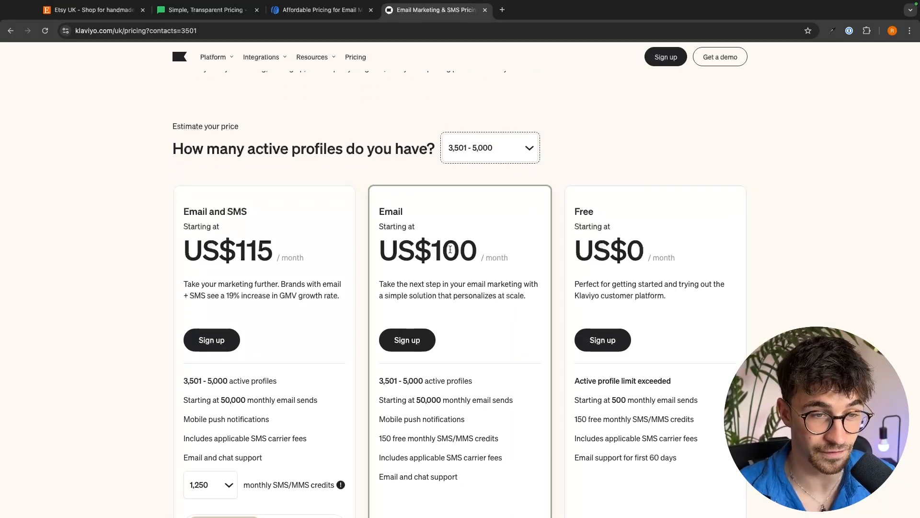
Step: Return to the MailerLite pricing tab and close the AWeber and Klaviyo tabs
click(215, 14)
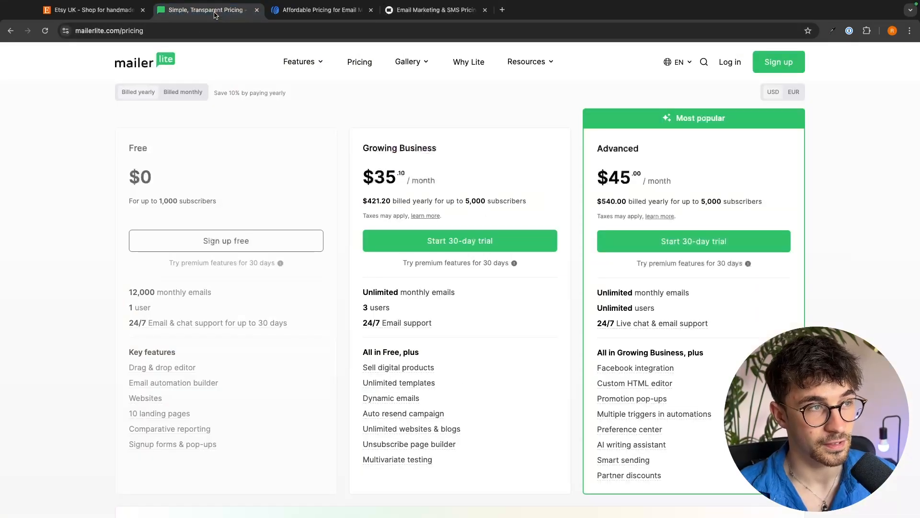
click(371, 9)
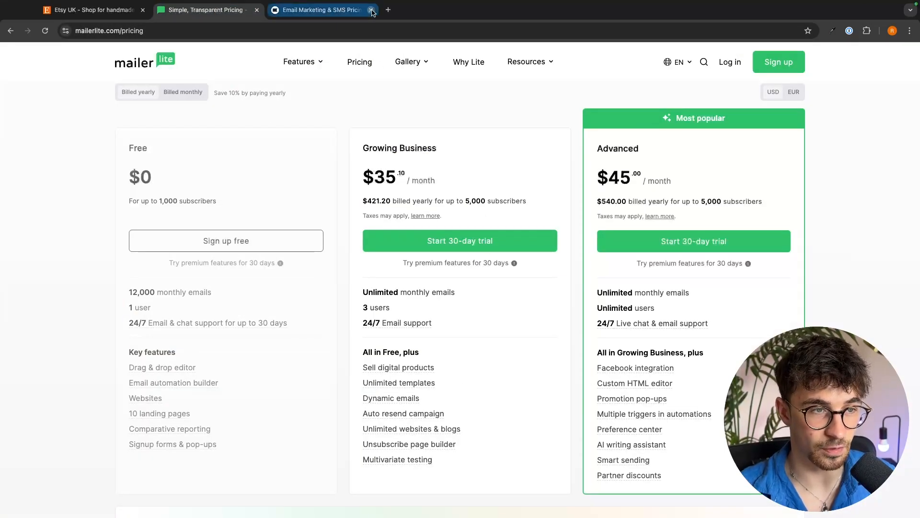
click(370, 9)
Step: Start the free sign-up from MailerLite's Free plan card
scroll(493, 205, down, 2)
scroll(492, 209, down, 1)
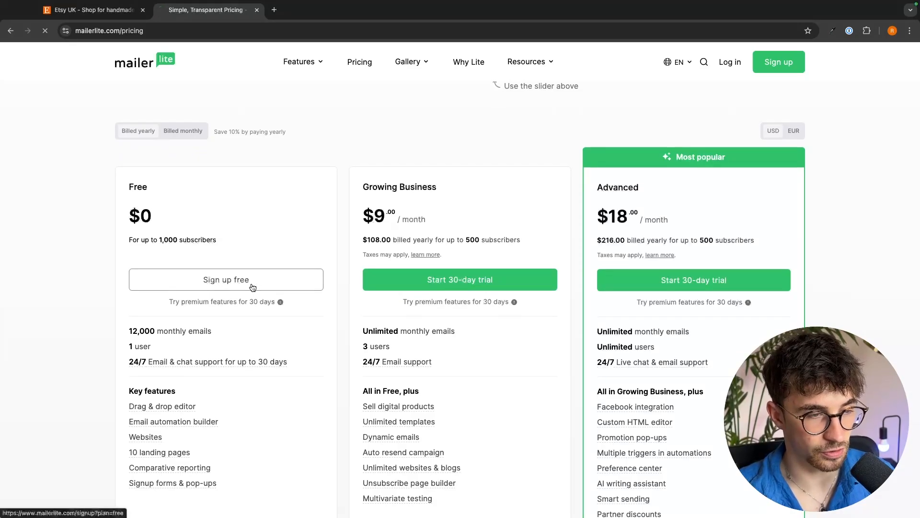
click(224, 284)
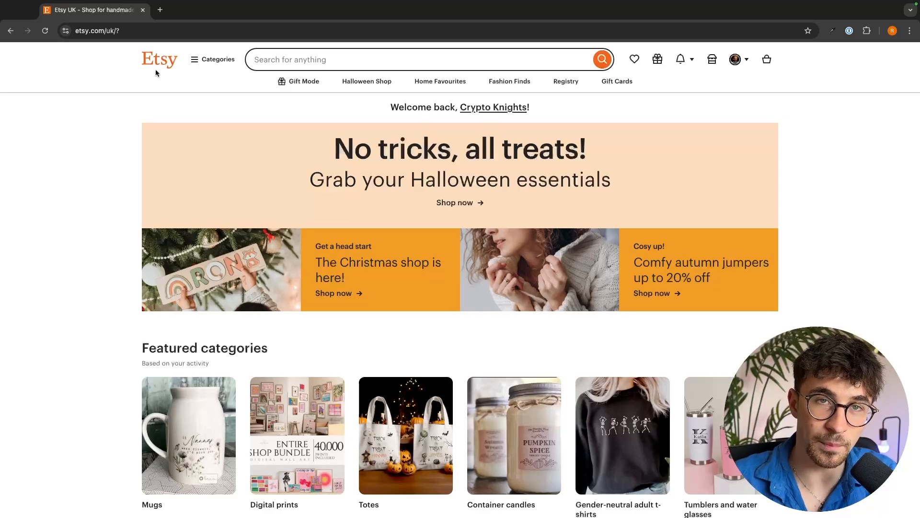
Step: Switch to the MailerLite dashboard window, open Sites and start creating a new site
key(ctrl+Left)
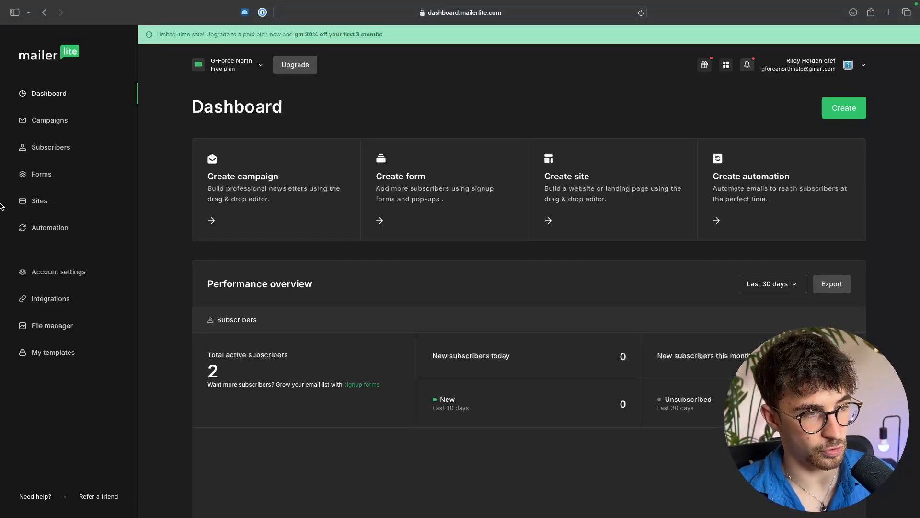
click(39, 203)
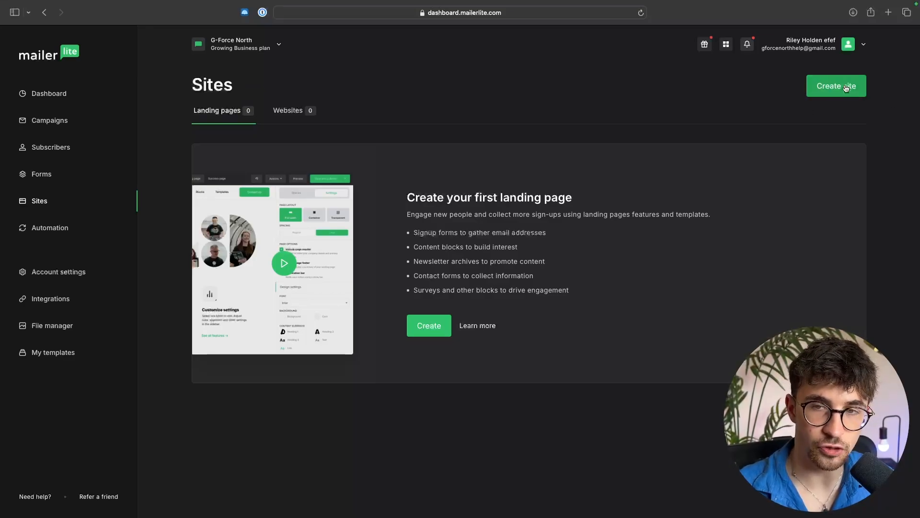
click(833, 92)
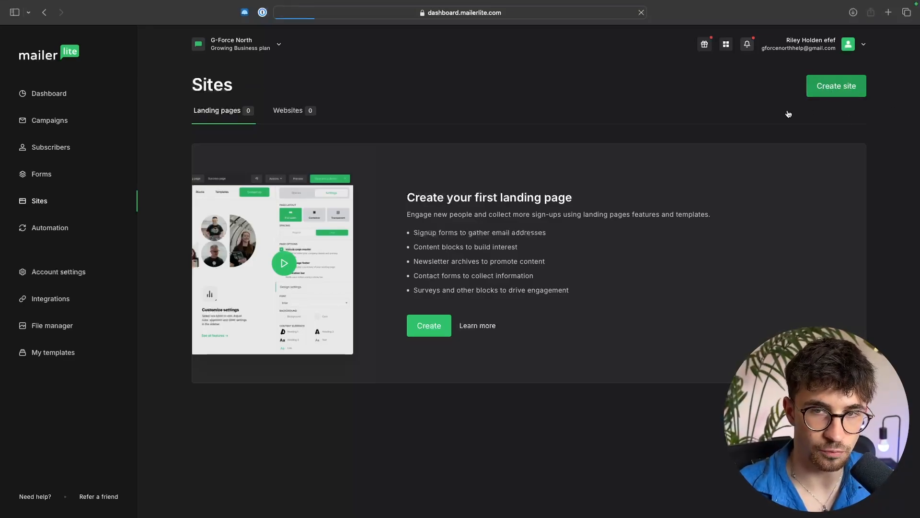
Step: Name the new site G-Force North, keep the Landing page type and continue
click(228, 190)
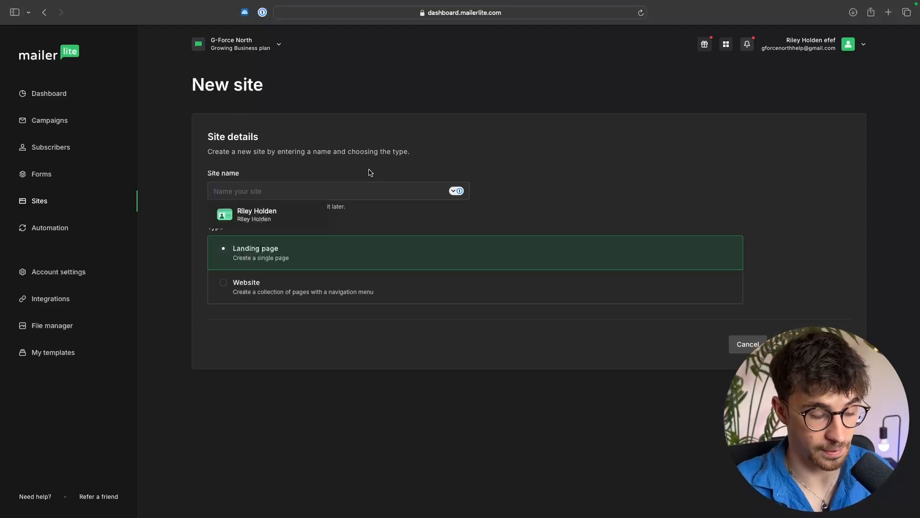
text(G-F)
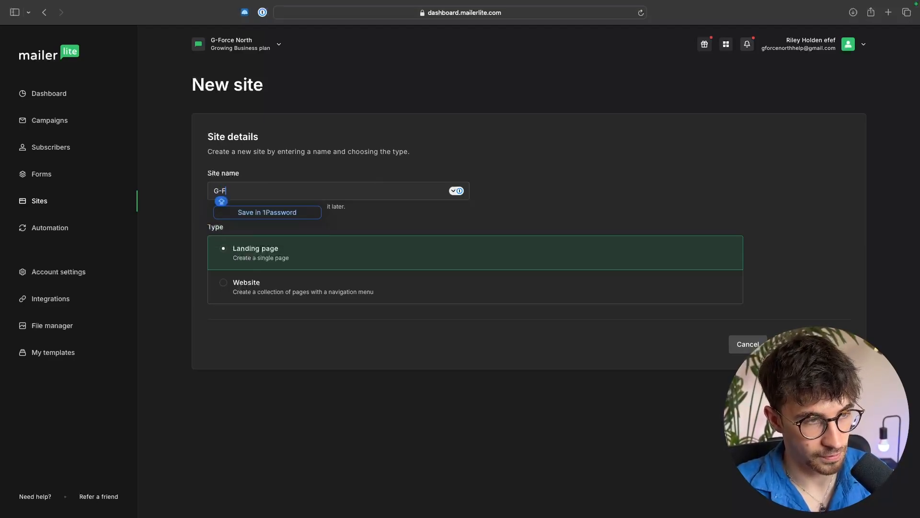
text(orce North)
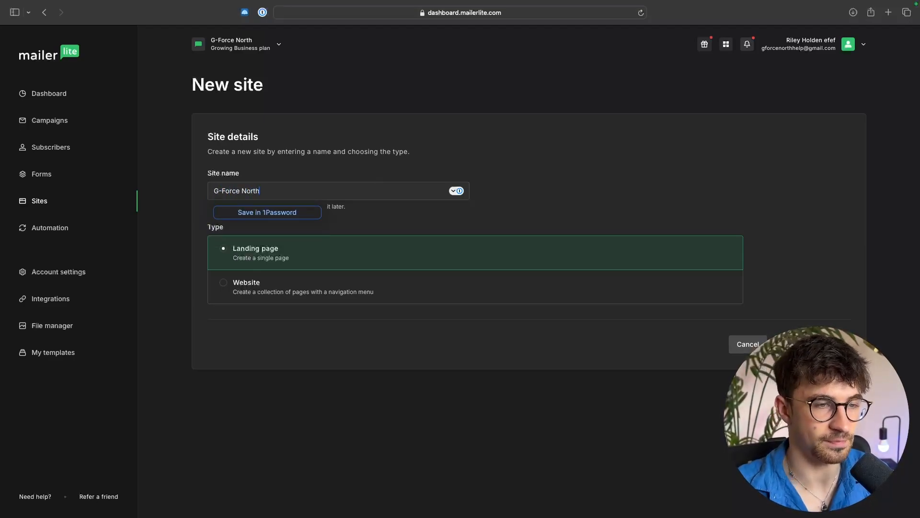
click(578, 146)
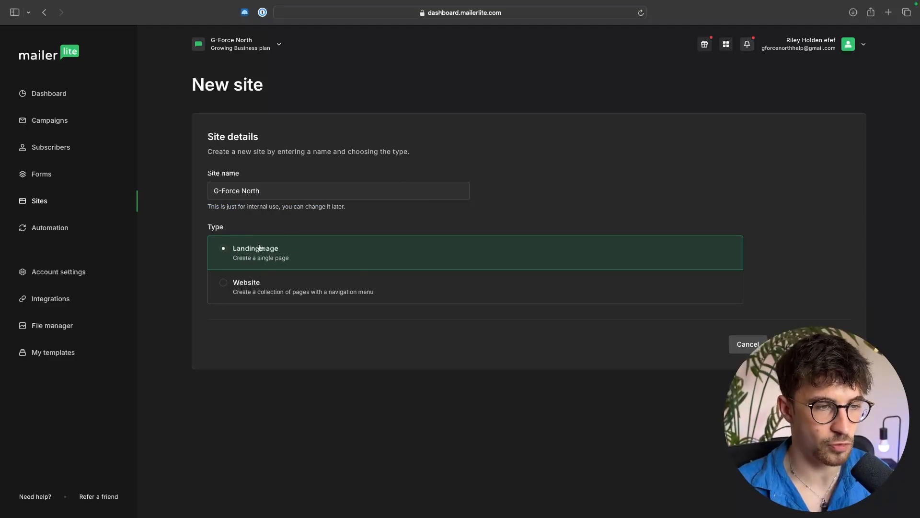
click(812, 344)
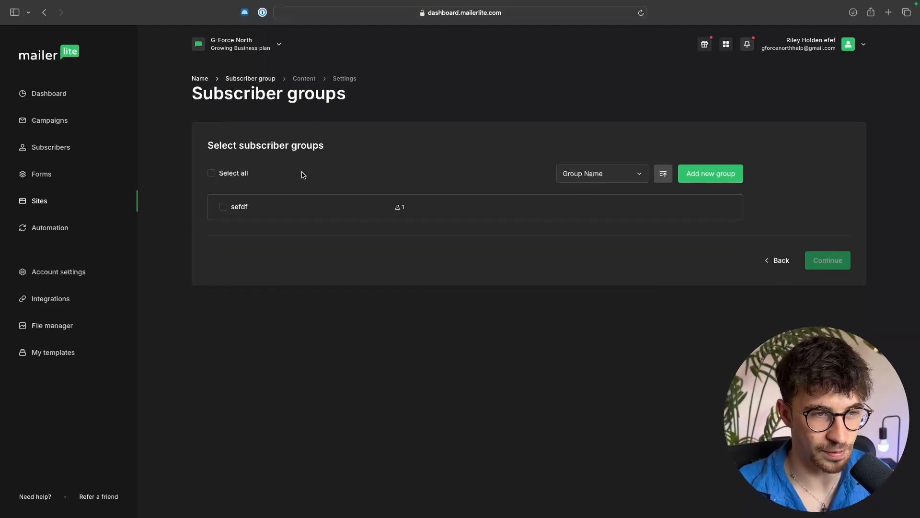
Step: Create a new subscriber group named G-Force North - Email List
click(728, 177)
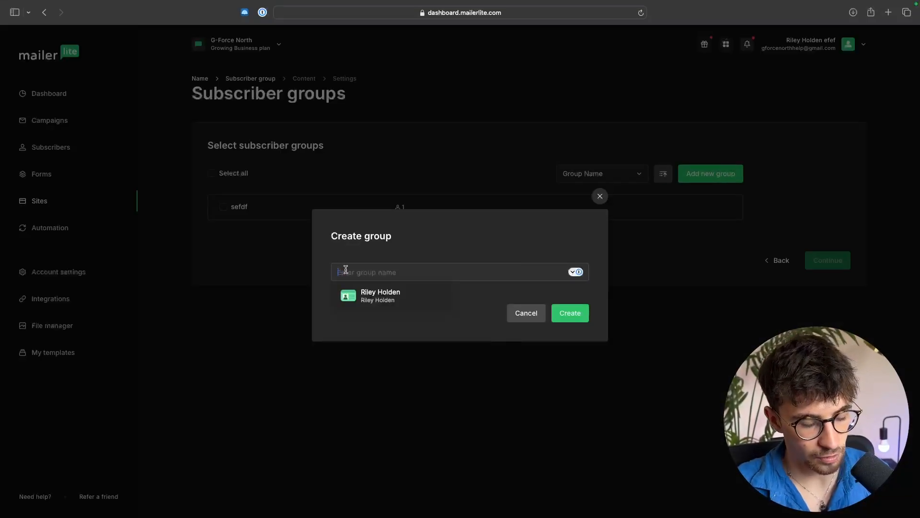
text(G-f)
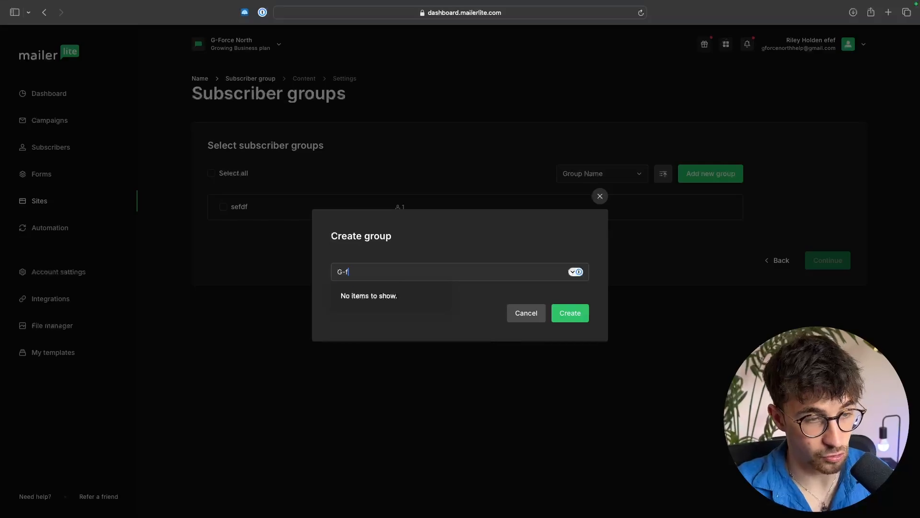
key(BackSpace)
text(Forc)
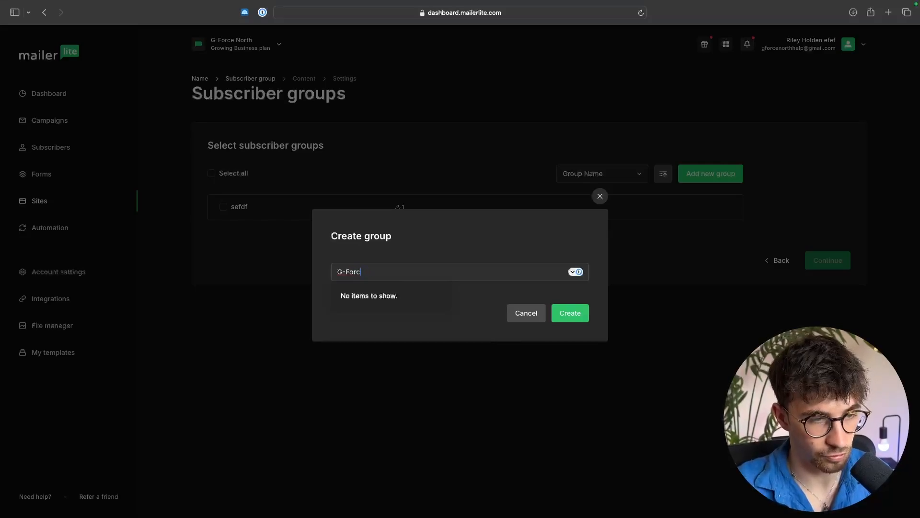
text(rn e North - )
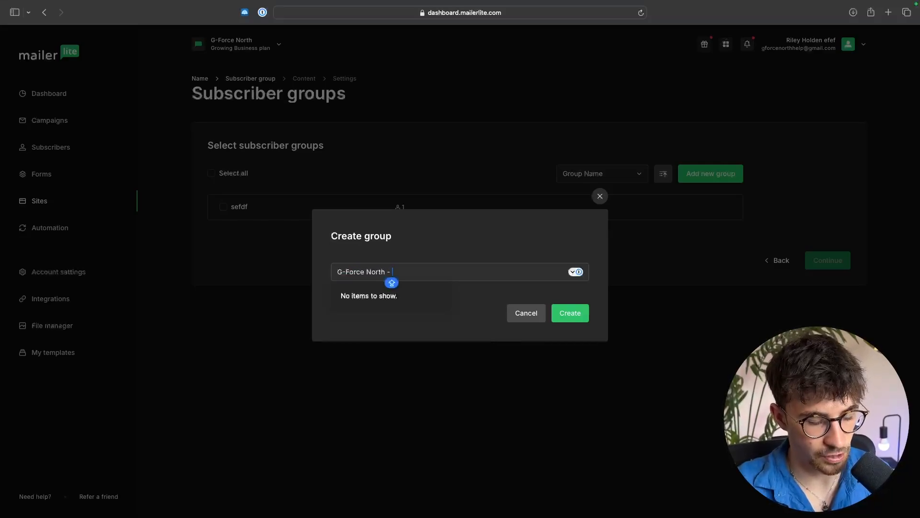
text(EE)
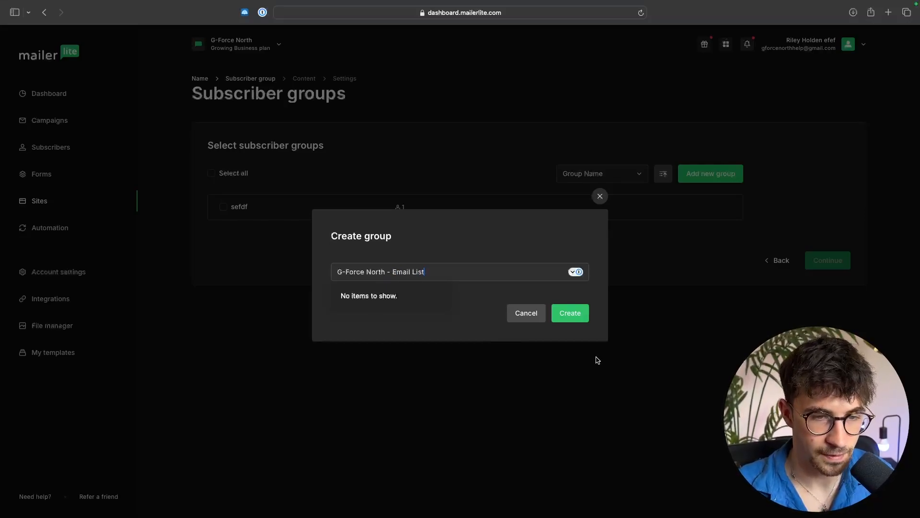
click(579, 316)
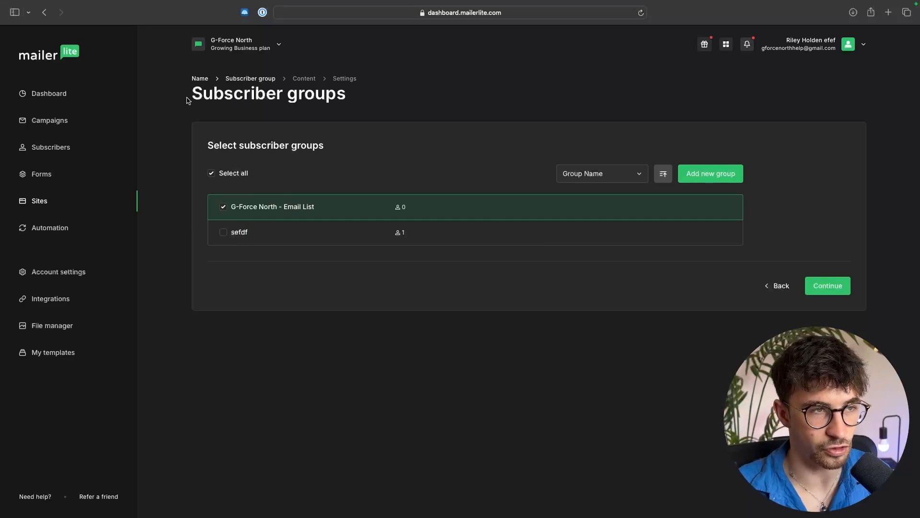
drag(189, 100, 356, 97)
click(370, 102)
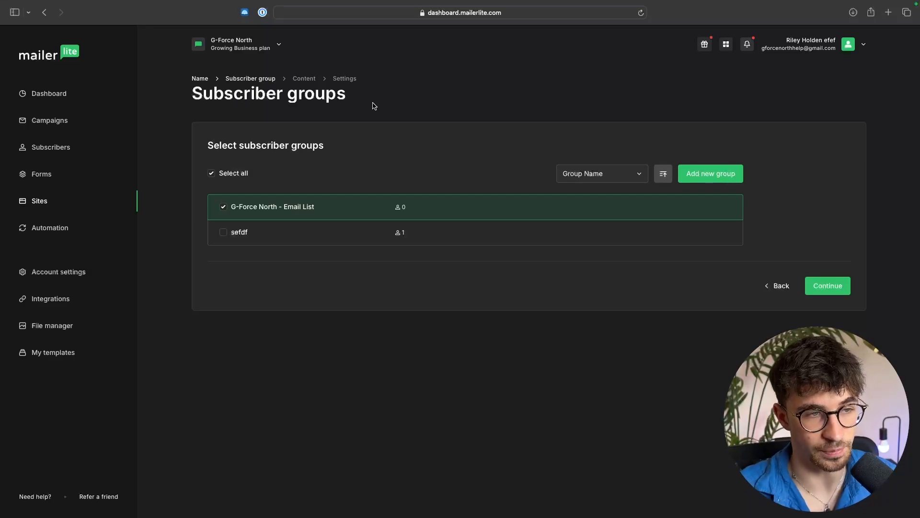
drag(230, 206, 317, 208)
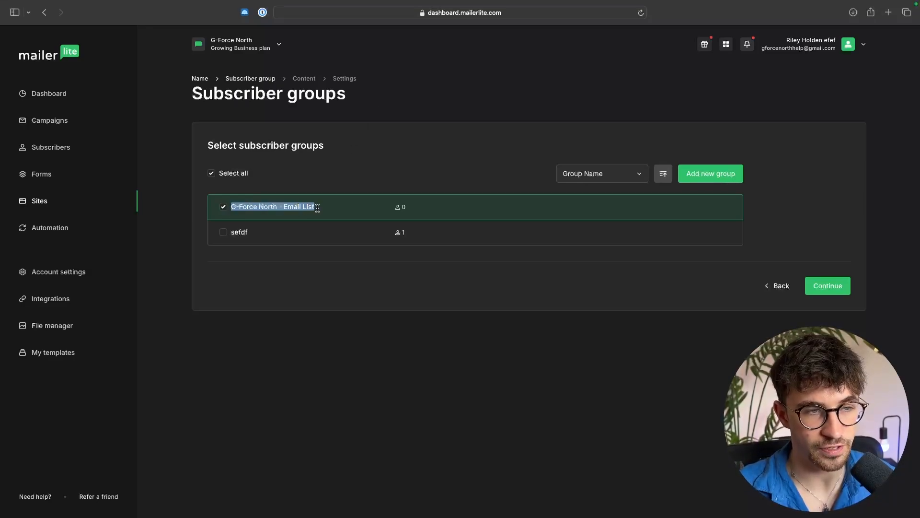
click(325, 211)
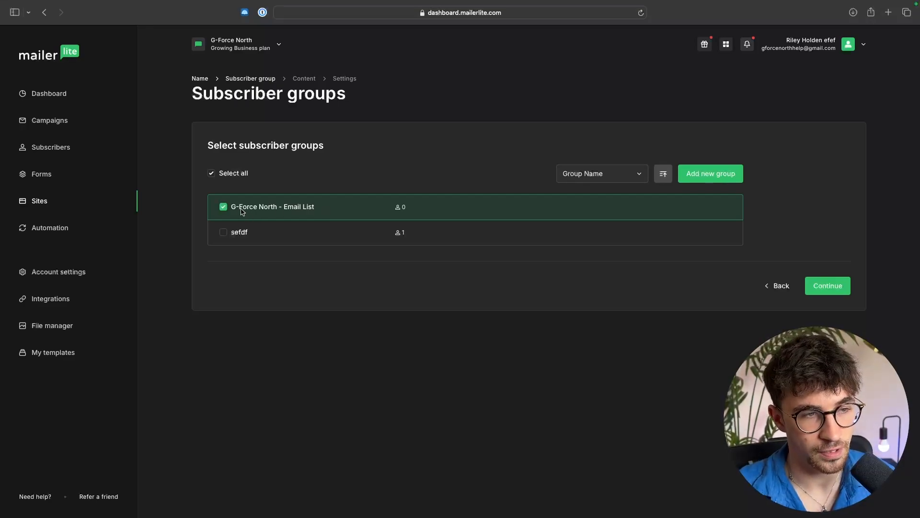
drag(232, 209, 321, 207)
click(346, 215)
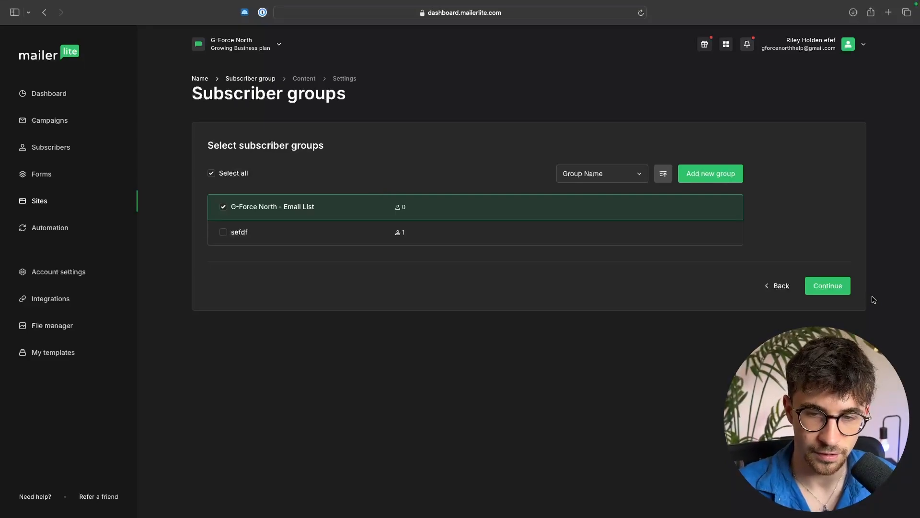
Step: Continue with the G-Force North - Email List group selected and choose the Black Friday template from the gallery
click(846, 288)
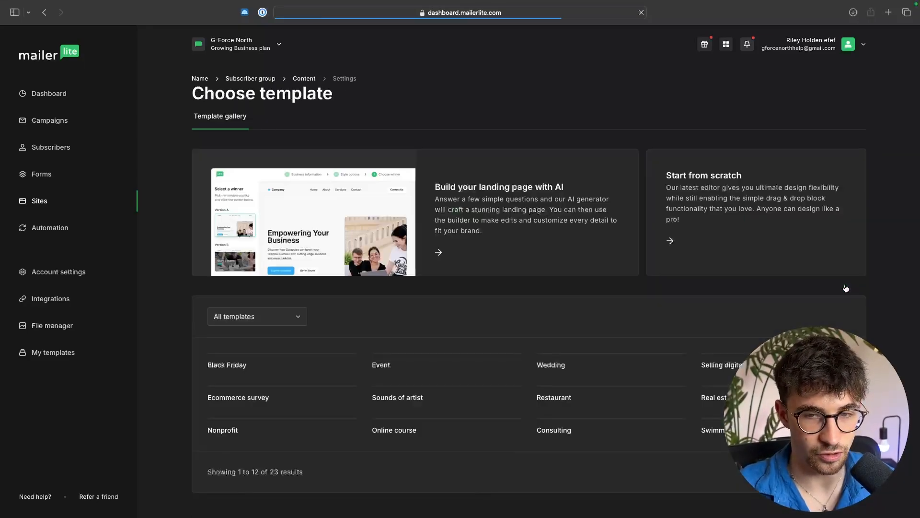
scroll(608, 292, down, 3)
scroll(608, 293, down, 5)
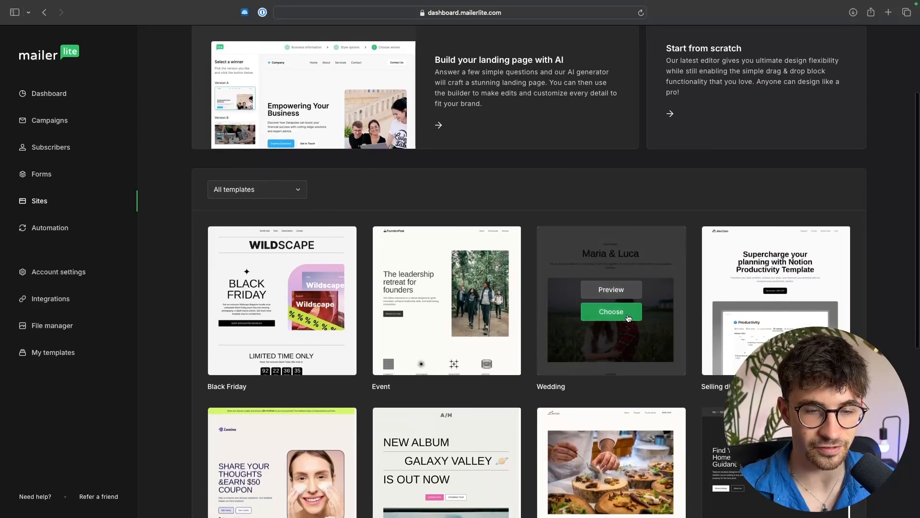
scroll(628, 317, down, 1)
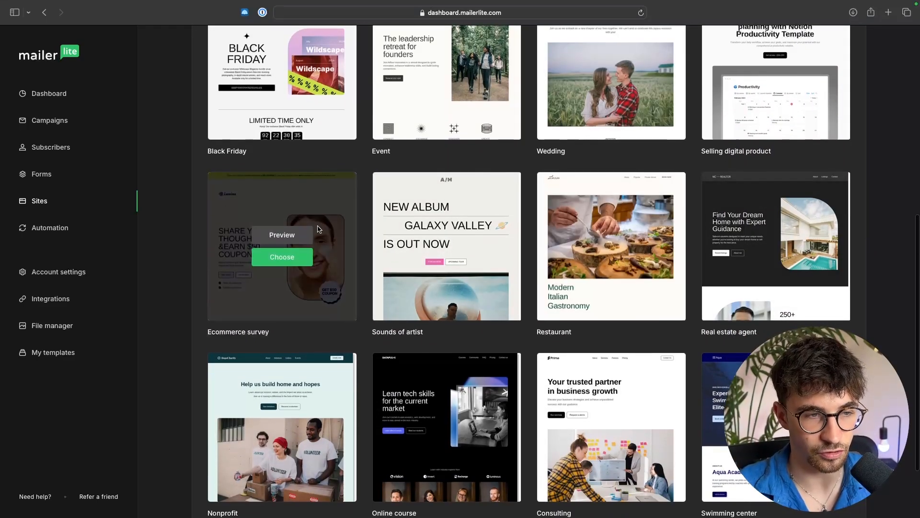
scroll(342, 261, down, 2)
scroll(341, 262, up, 9)
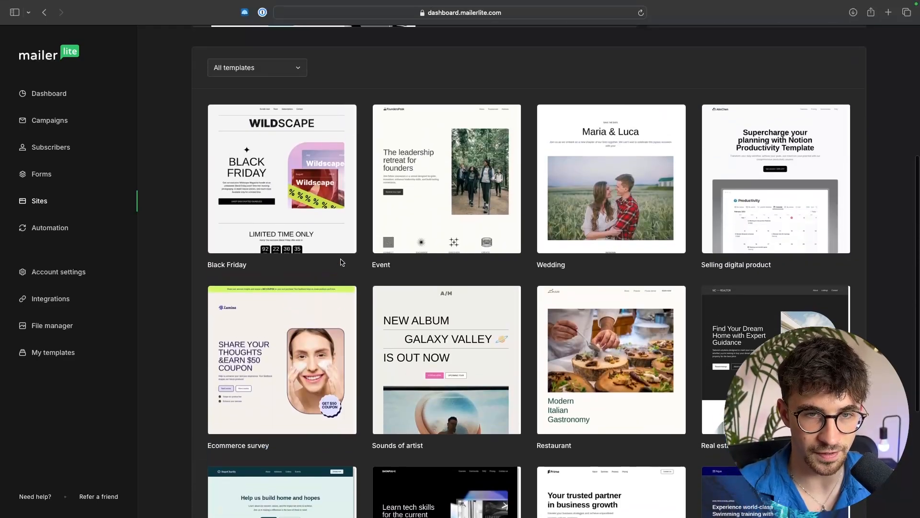
scroll(693, 217, down, 6)
scroll(693, 217, up, 1)
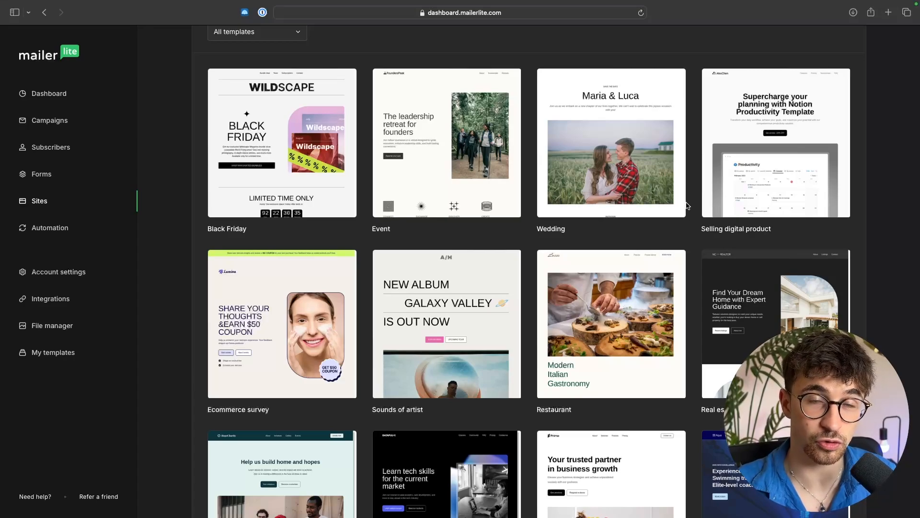
scroll(360, 108, up, 2)
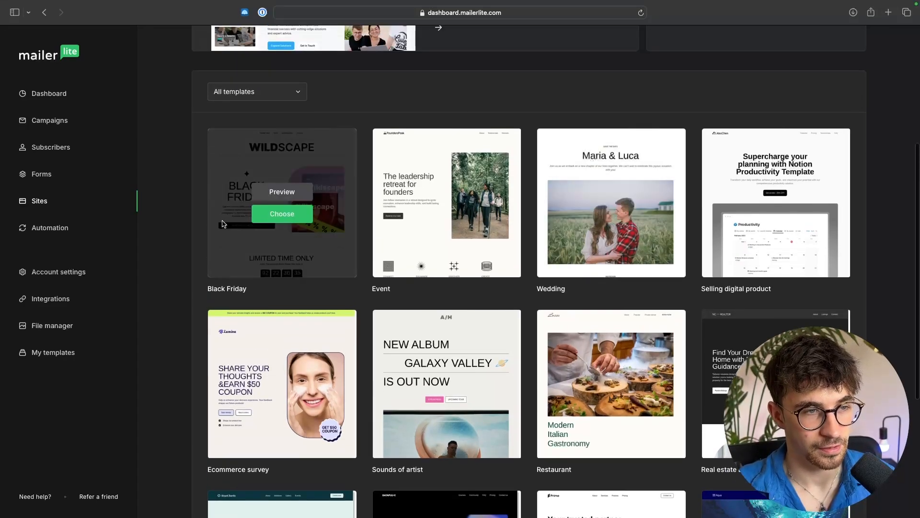
mouse_move(240, 257)
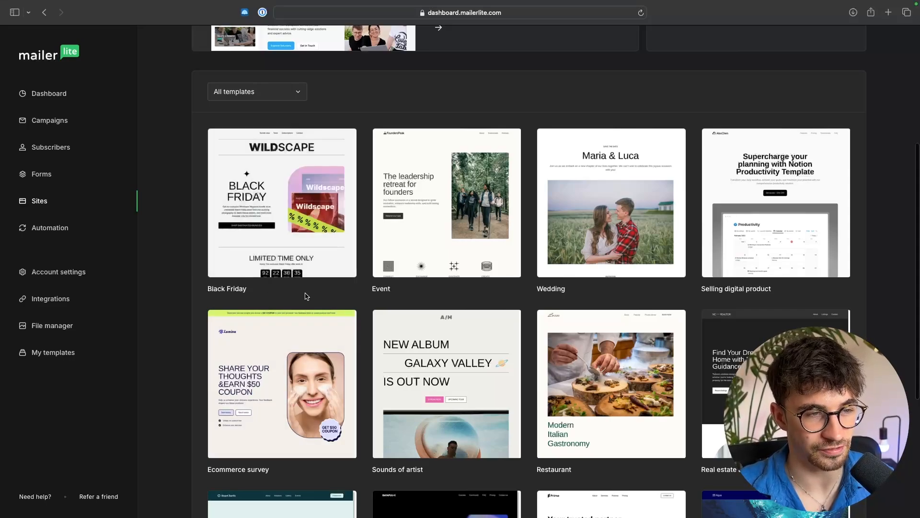
mouse_move(293, 216)
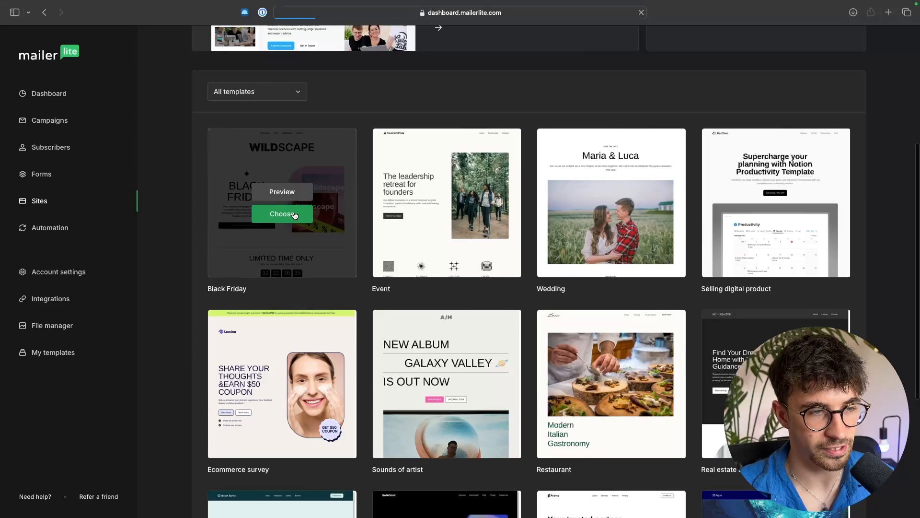
click(290, 216)
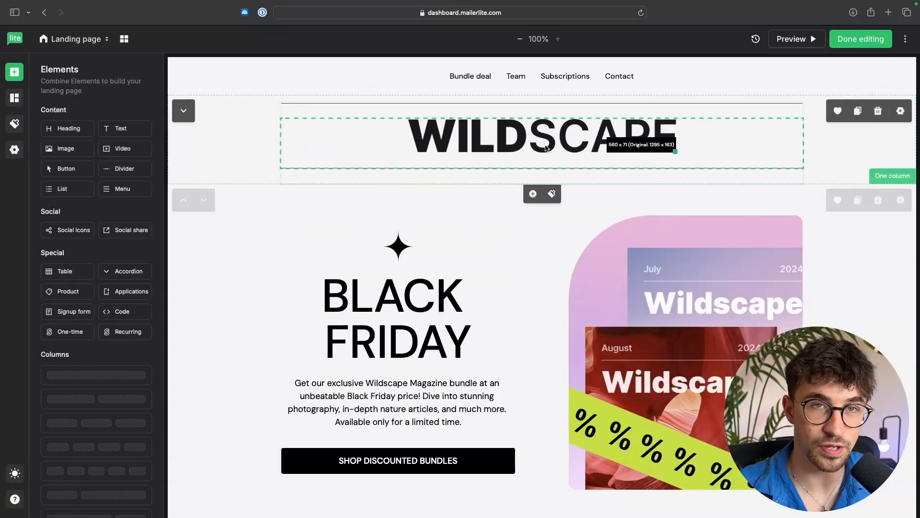
Step: Replace the BLACK FRIDAY heading with 10% OFF COUPON
scroll(448, 232, down, 2)
scroll(448, 232, down, 1)
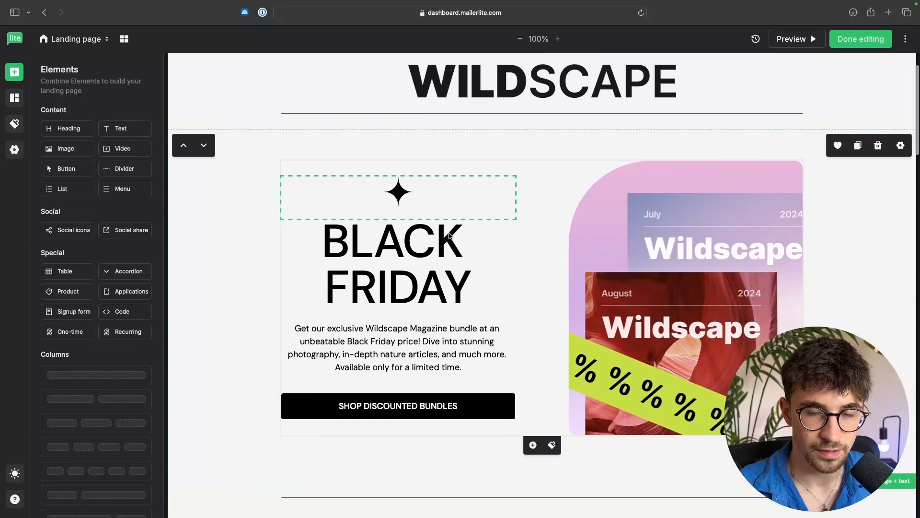
scroll(582, 238, up, 3)
scroll(582, 238, up, 1)
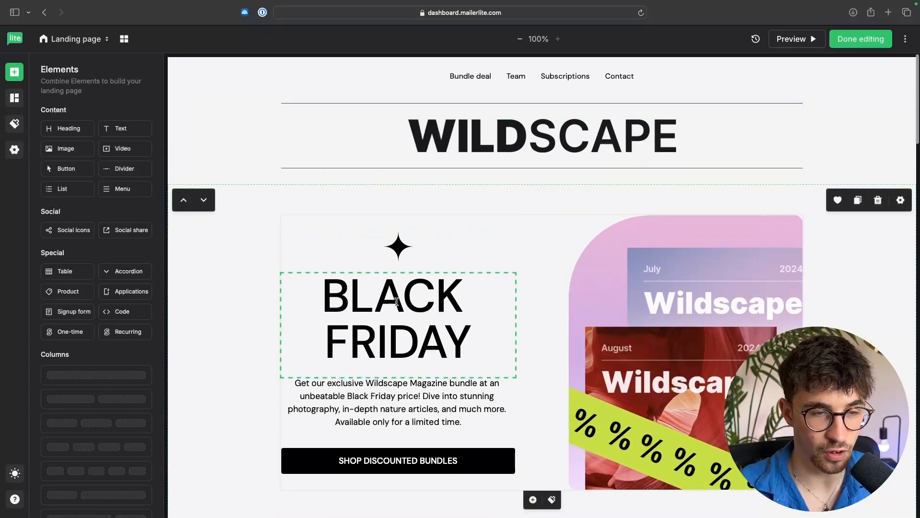
click(462, 306)
drag(472, 353, 305, 284)
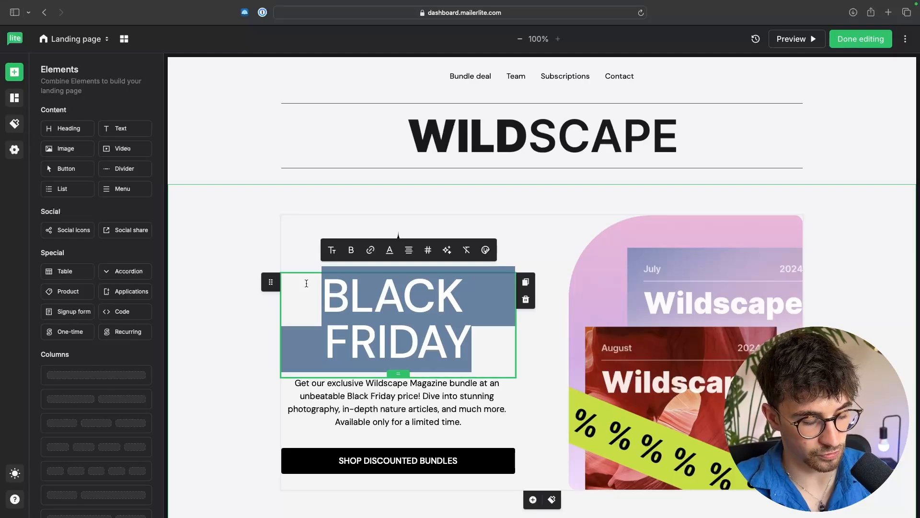
text(10% OFF)
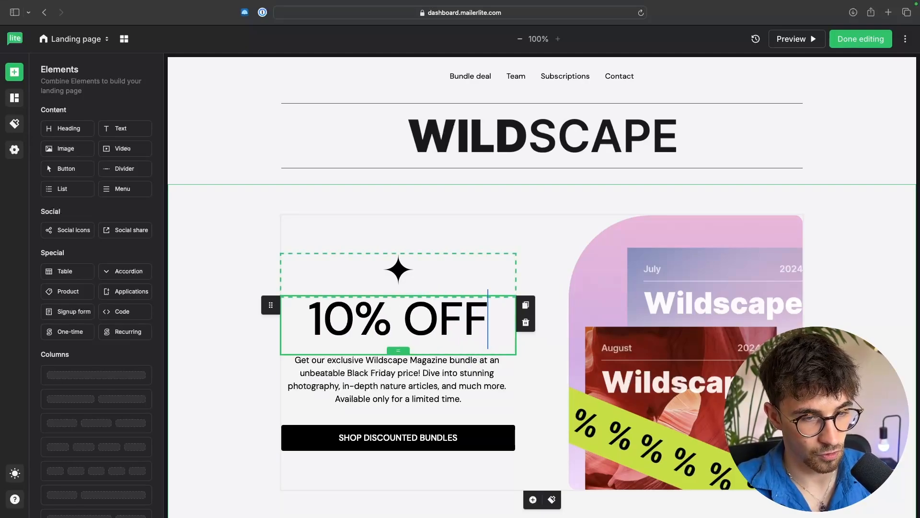
text( Cou)
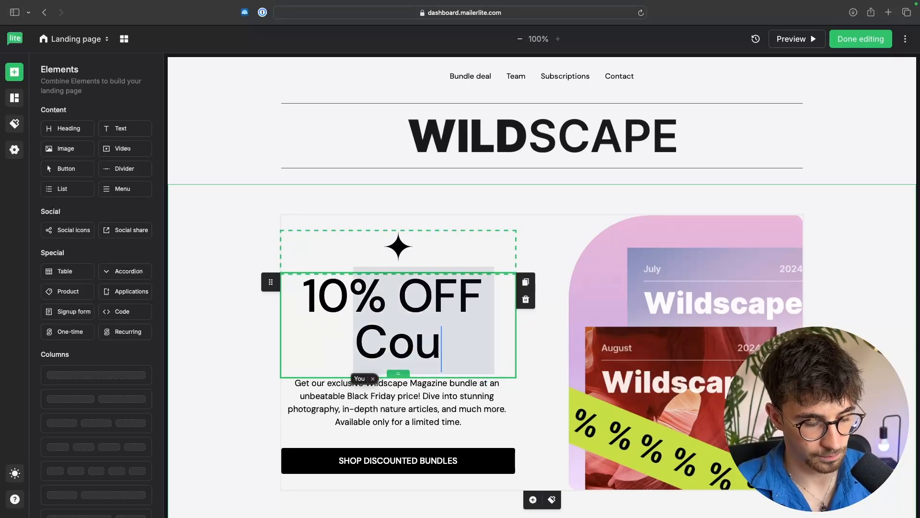
key(BackSpace)
key(BackSpace)
text(OUPON)
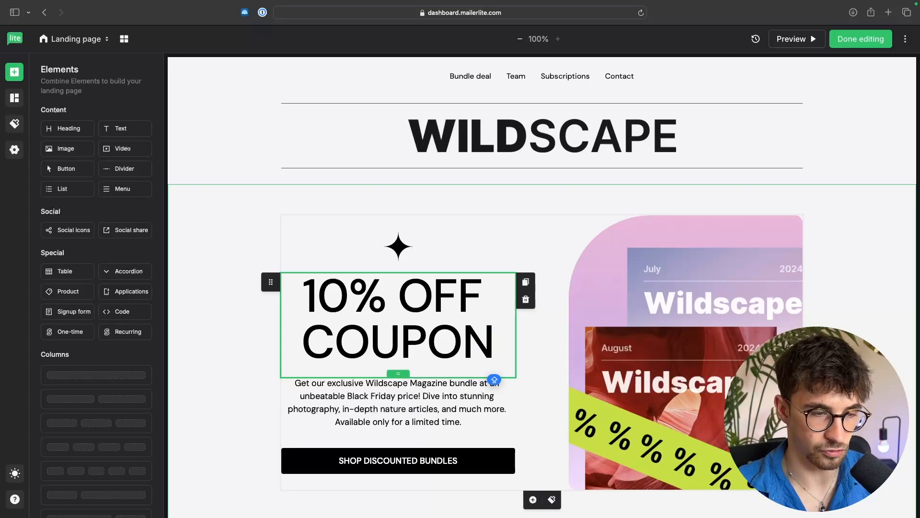
Step: Replace the paragraph under the heading with pasted text: Sign up to our email list for 10% off your next purchase
scroll(269, 283, down, 3)
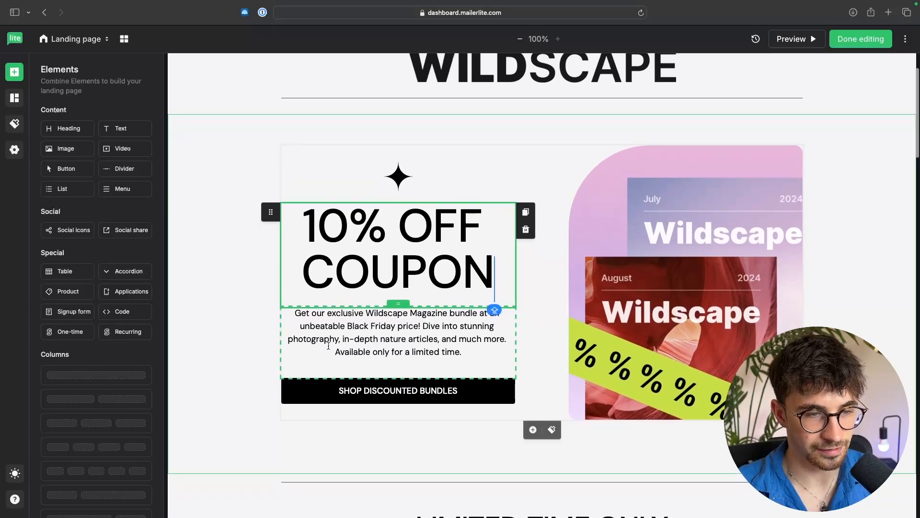
click(328, 345)
drag(469, 353, 279, 315)
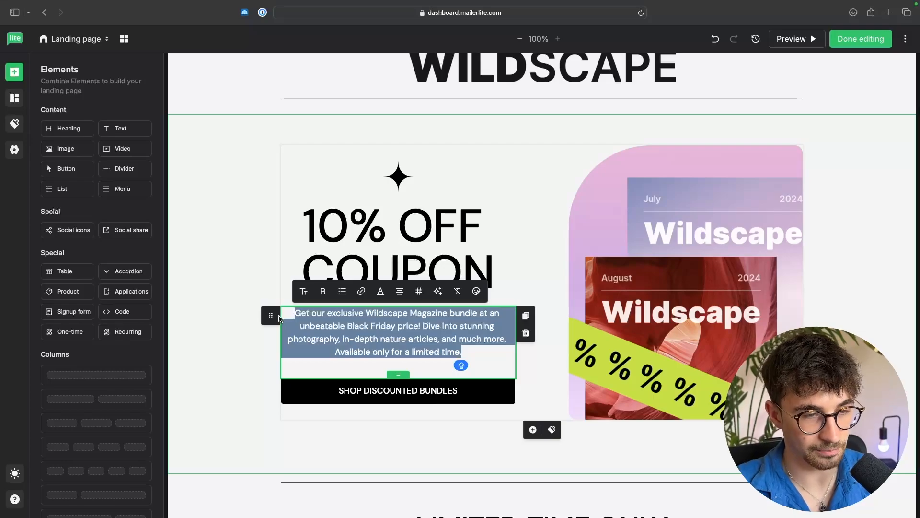
text(Sign up to our email list for 10% off your next purchase)
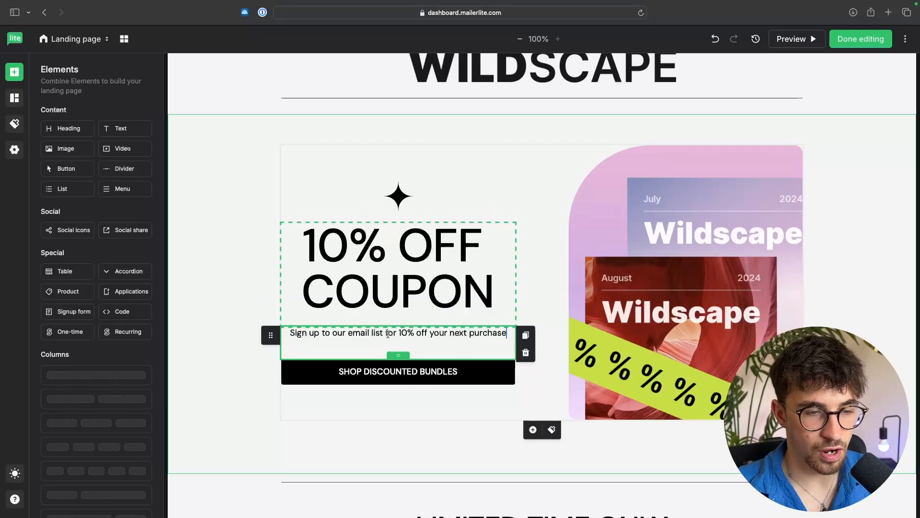
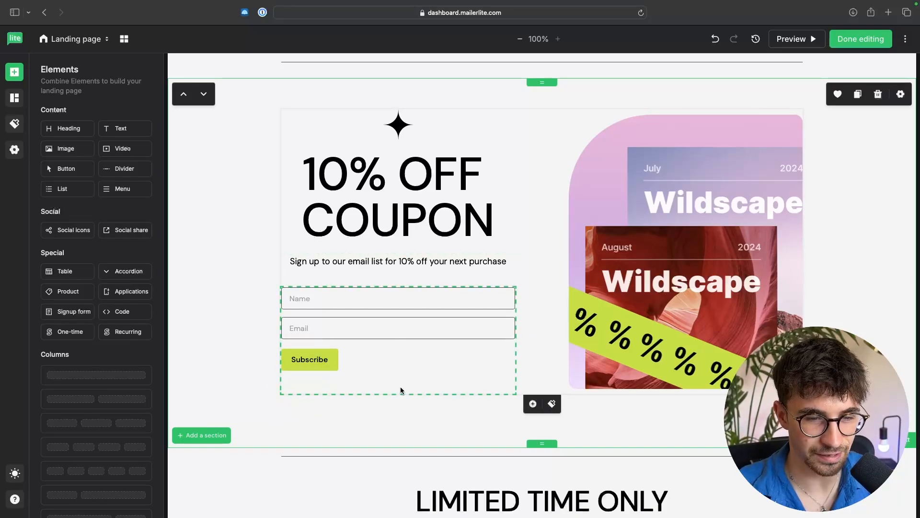
Step: Replace the hero image with the uploaded file Untitled design (1).png from the Effects folder
click(725, 267)
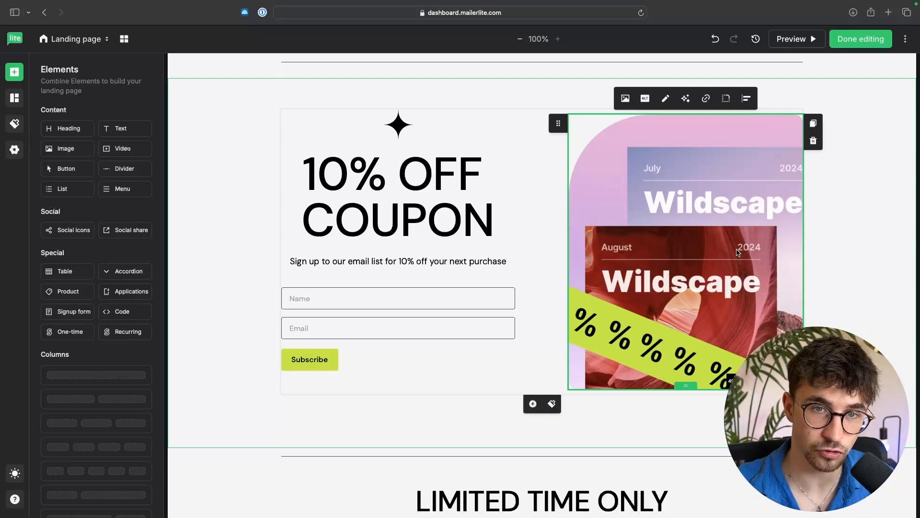
click(625, 100)
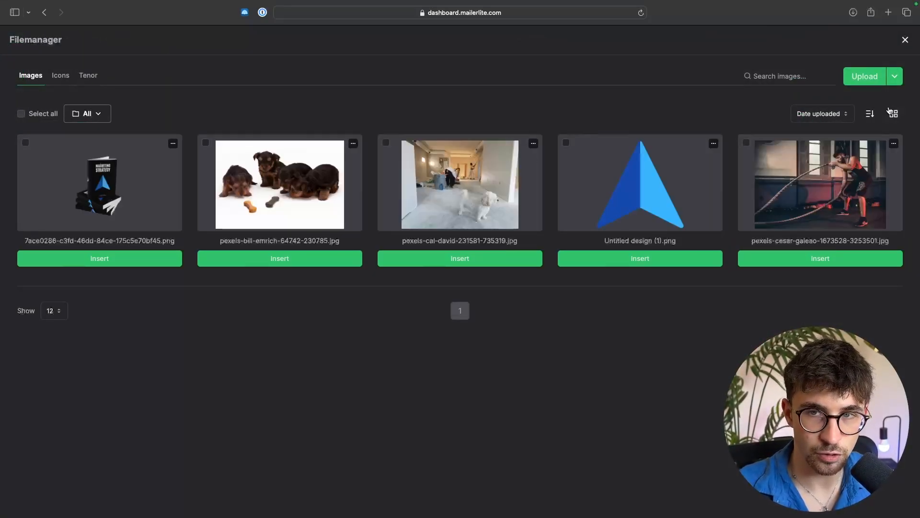
click(867, 83)
click(309, 228)
scroll(379, 288, down, 3)
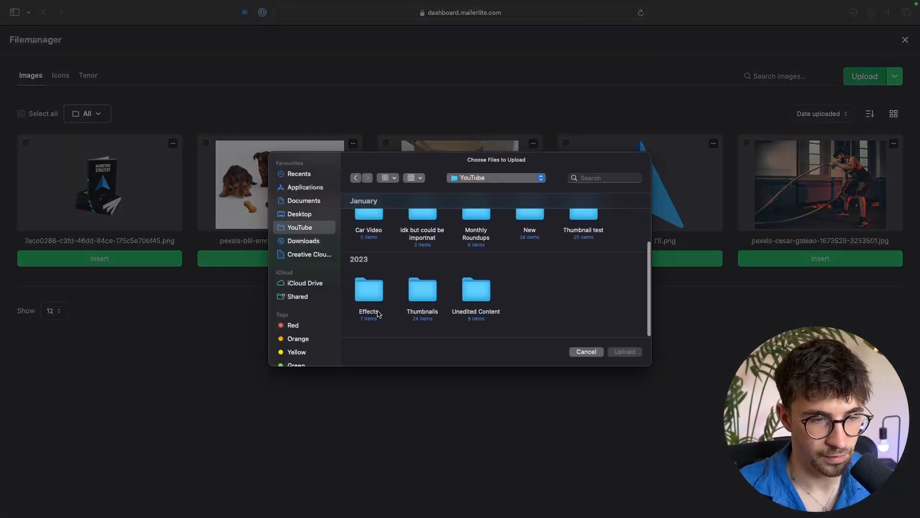
double_click(379, 314)
click(477, 302)
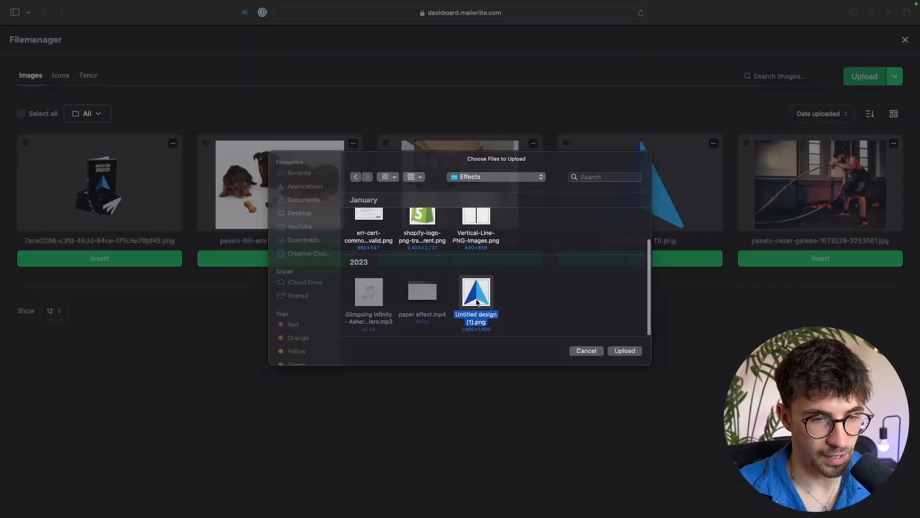
key(Return)
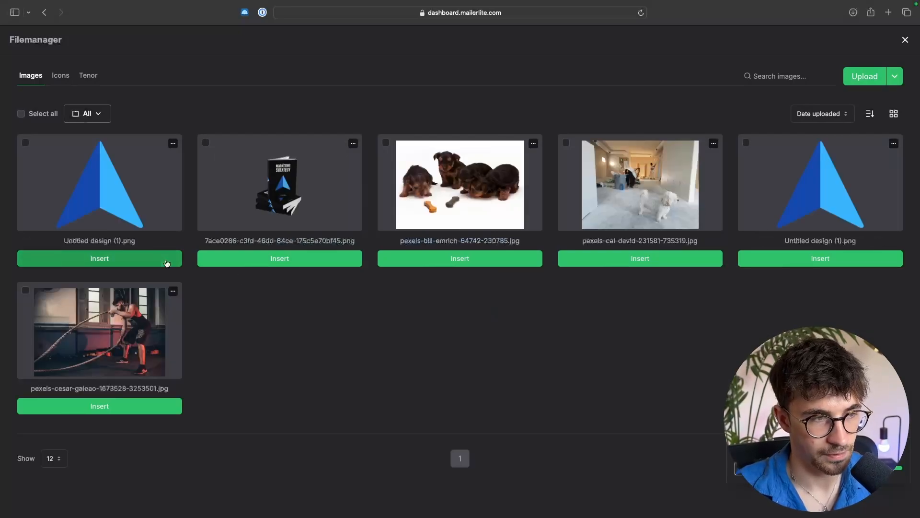
click(143, 259)
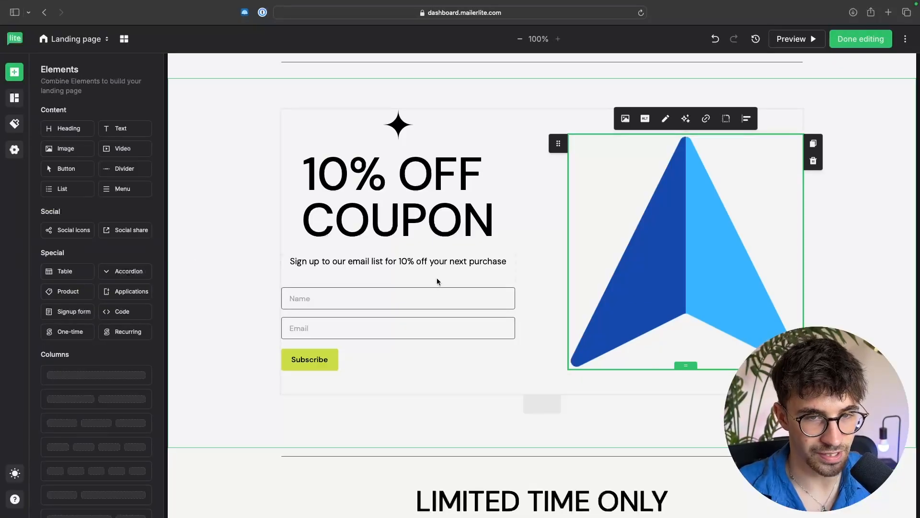
click(870, 276)
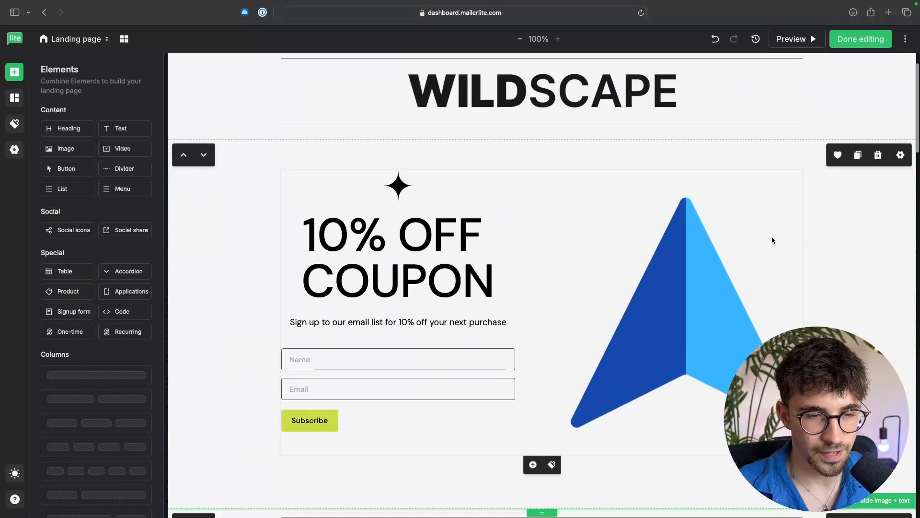
scroll(771, 239, down, 6)
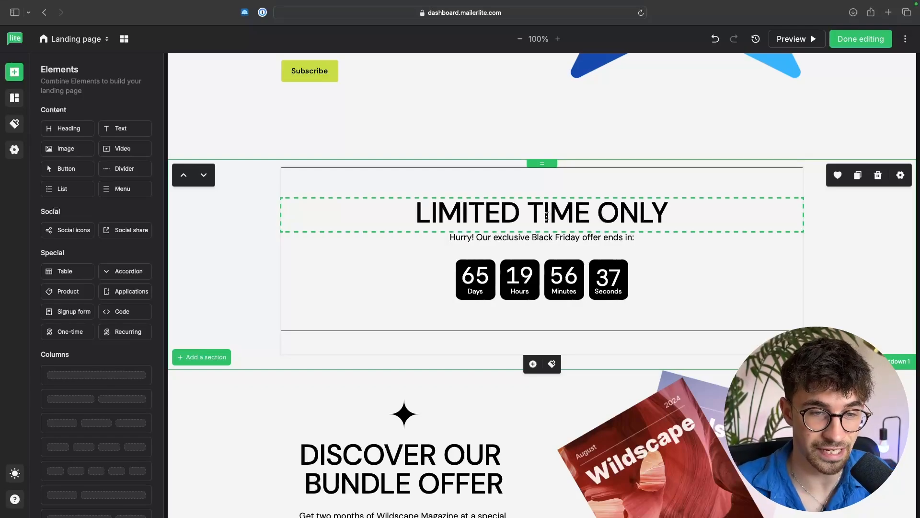
click(489, 281)
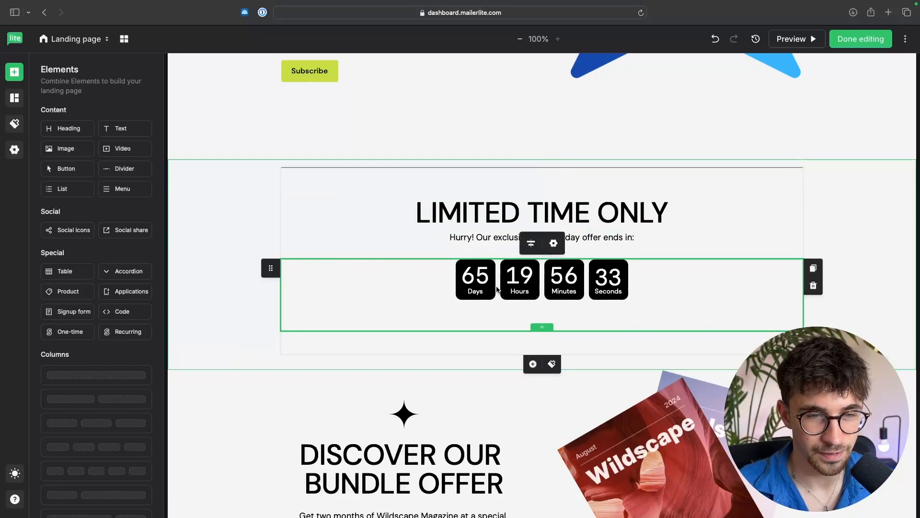
click(554, 245)
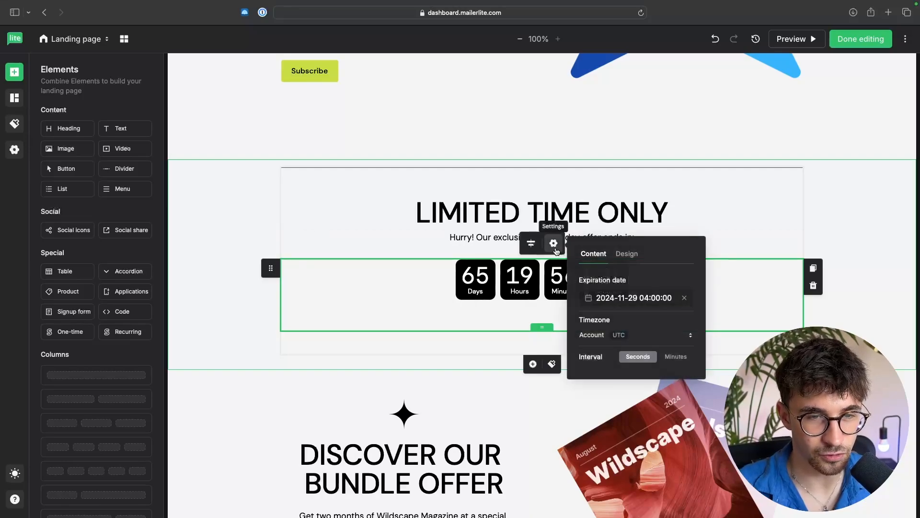
click(633, 298)
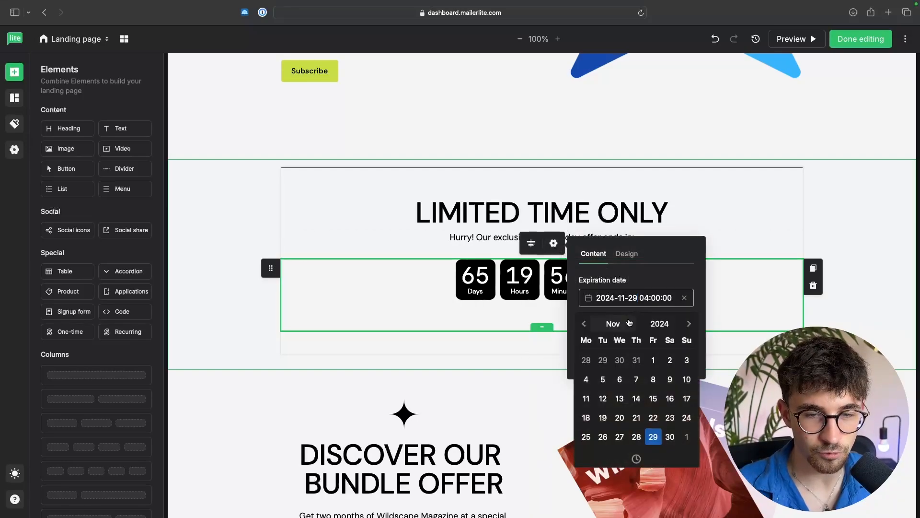
click(586, 325)
click(585, 325)
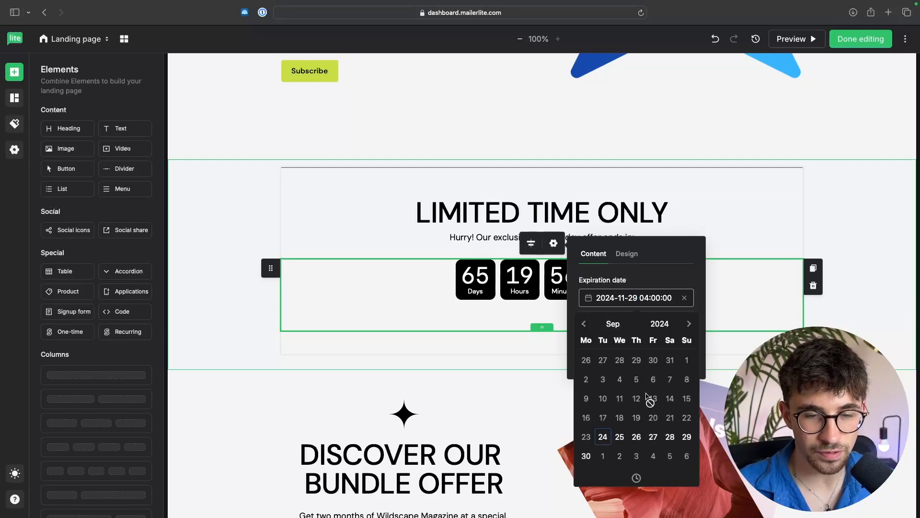
click(619, 436)
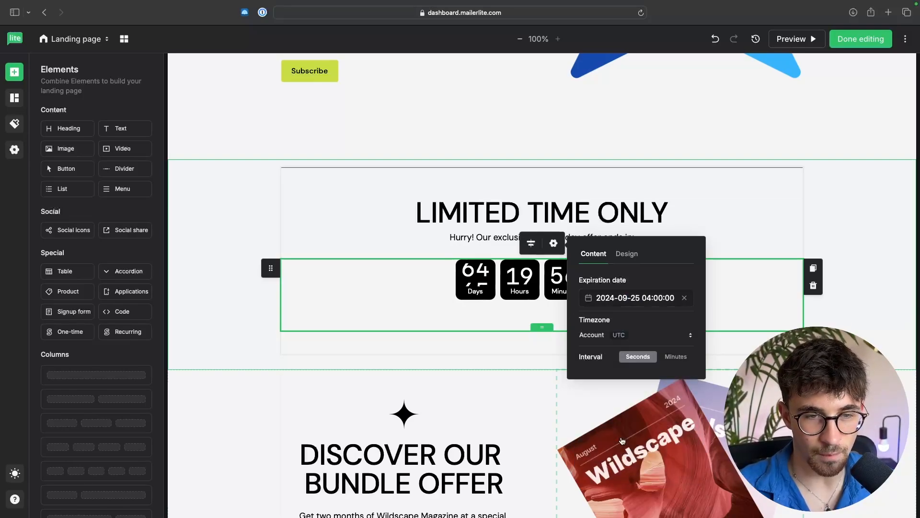
Step: Inspect the settings of the divider under the countdown timer
click(528, 341)
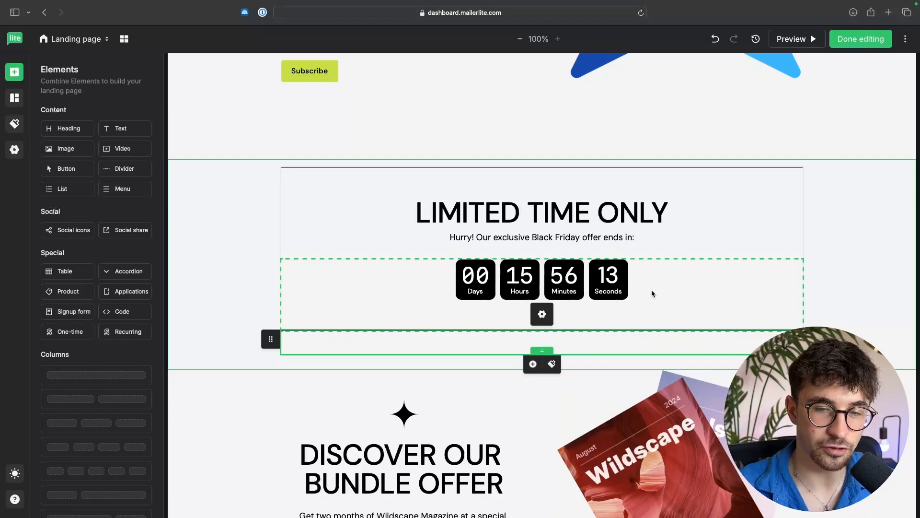
click(541, 314)
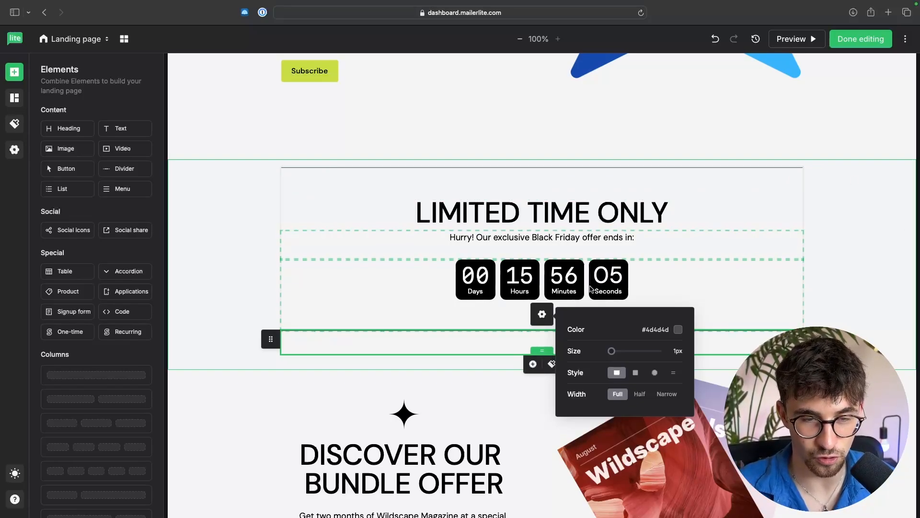
click(866, 247)
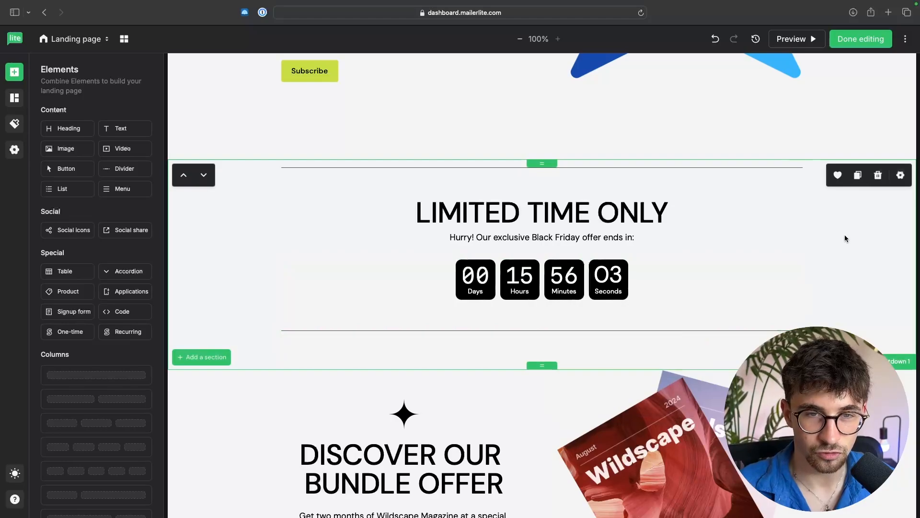
Step: Delete the WILDSCAPE title section and every section below the coupon hero section
click(879, 182)
click(879, 183)
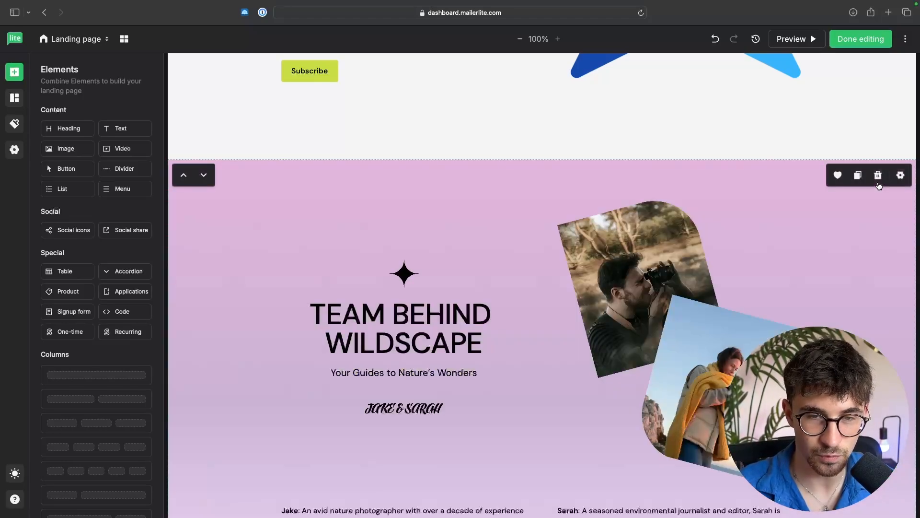
click(879, 182)
click(879, 182)
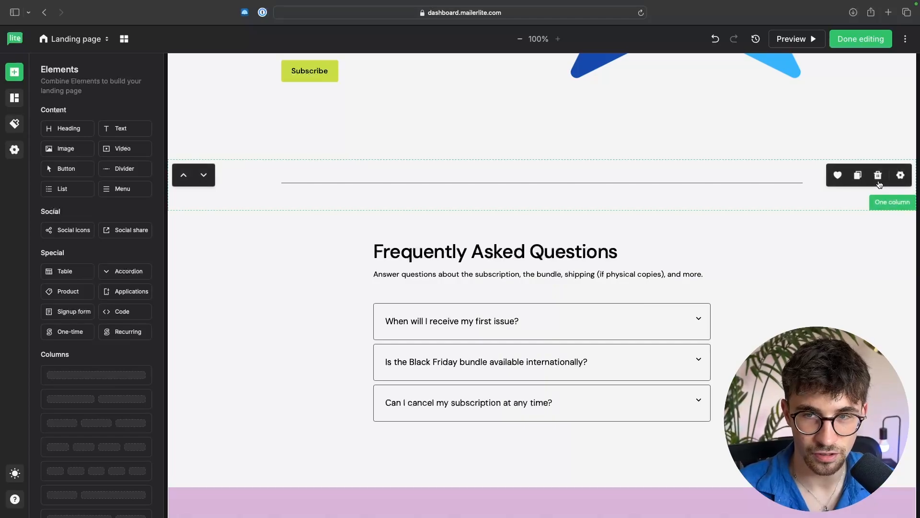
click(879, 182)
click(879, 183)
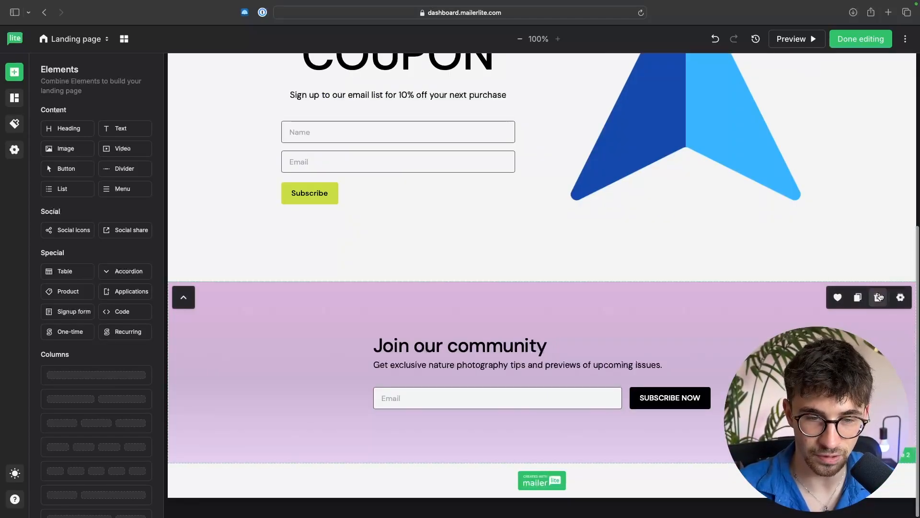
click(879, 296)
scroll(877, 293, up, 3)
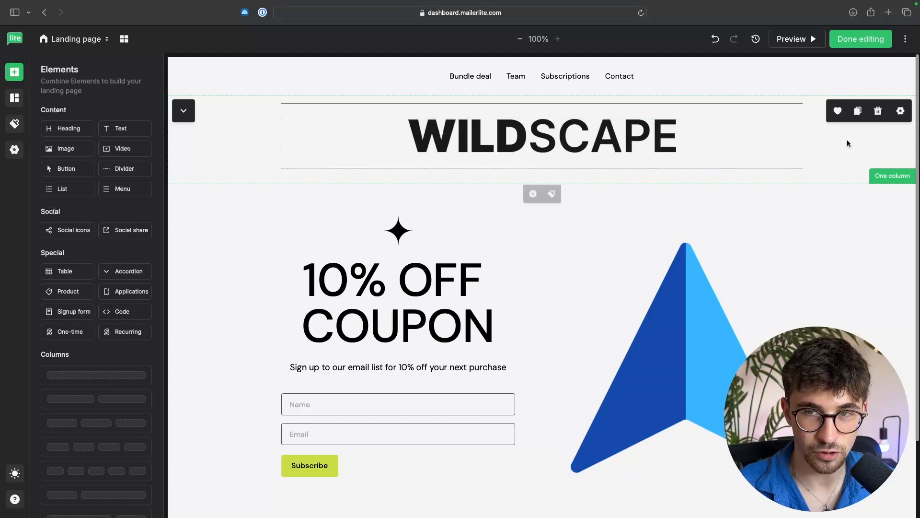
click(878, 115)
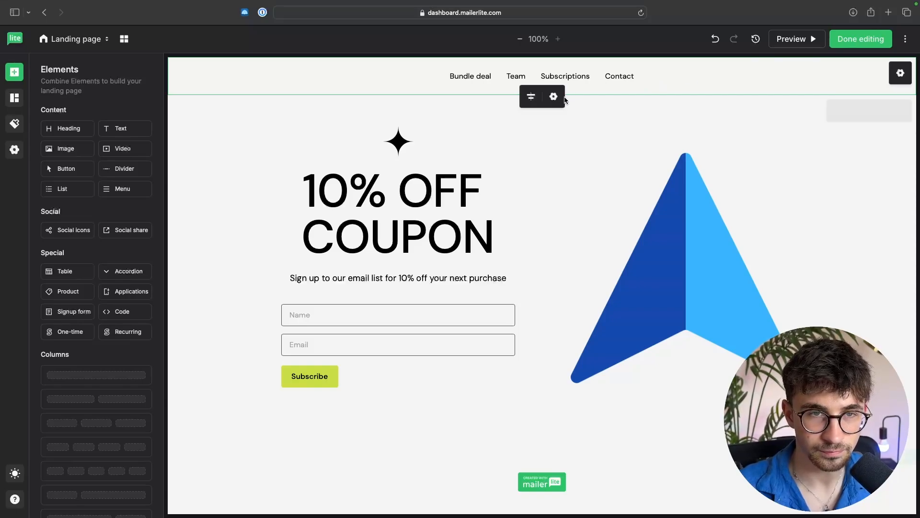
Step: Remove the Bundle deal, Team and Subscriptions links from the navigation menu
click(554, 97)
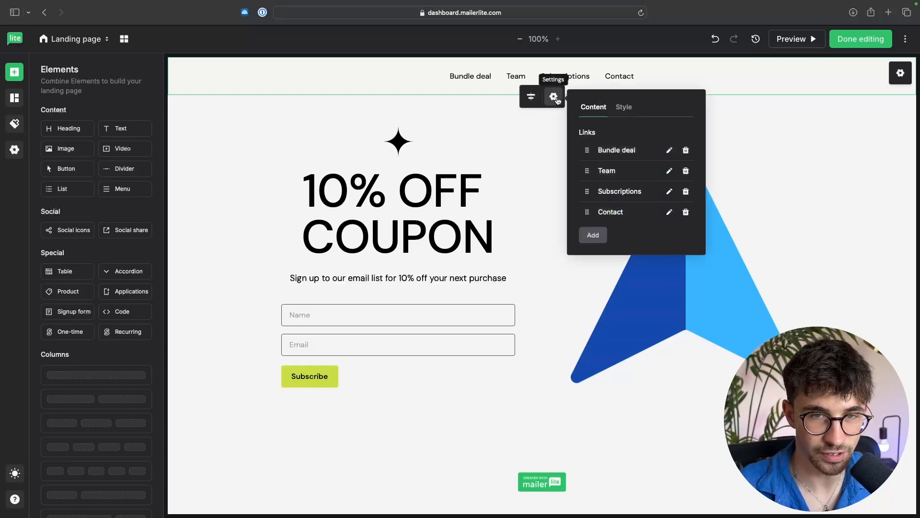
click(686, 150)
click(686, 150)
click(686, 150)
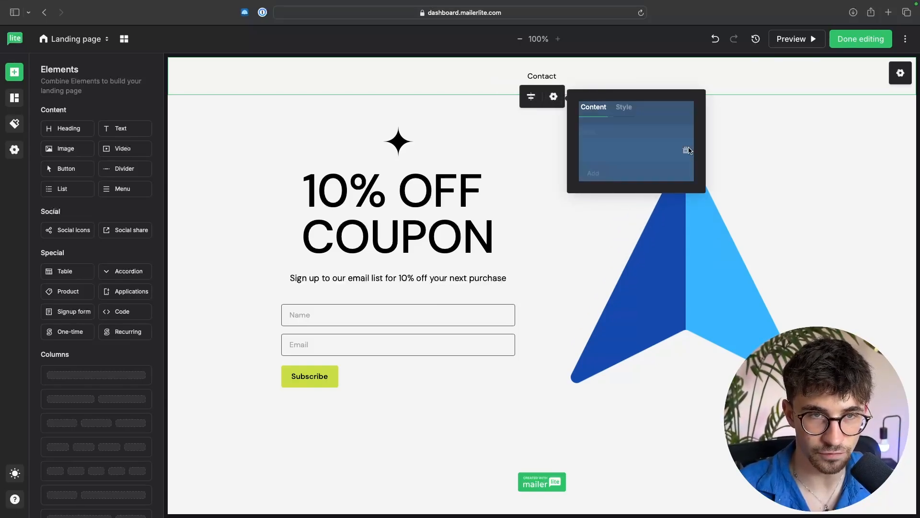
click(657, 153)
double_click(686, 151)
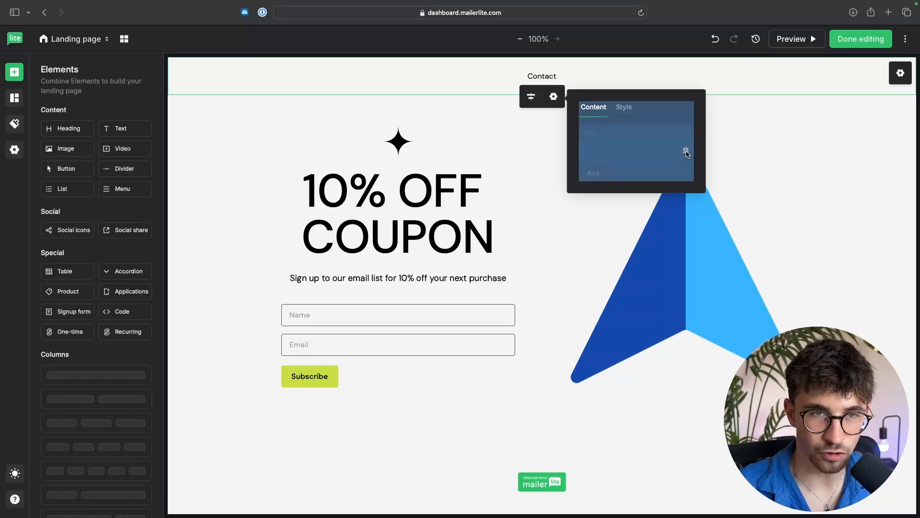
click(690, 158)
Step: Rename the remaining Contact menu link to COUPON OFFER - 10% OFF
click(669, 152)
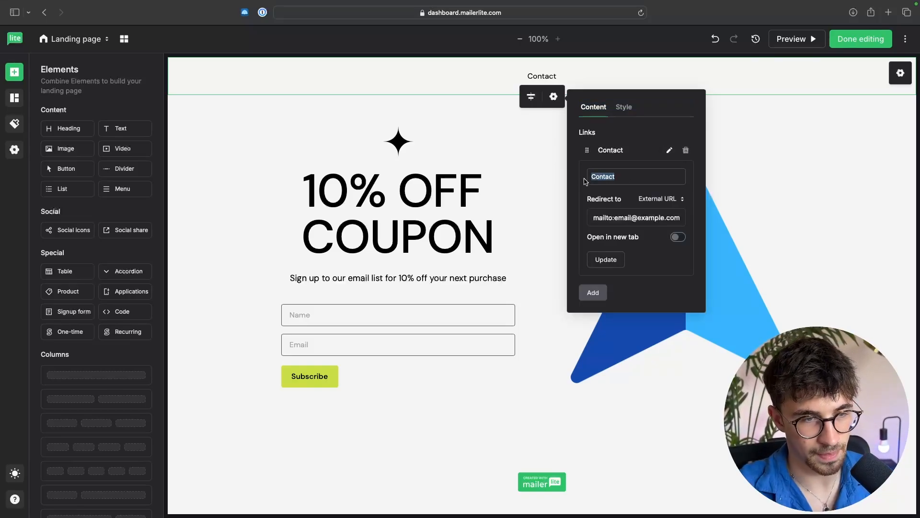
text(C)
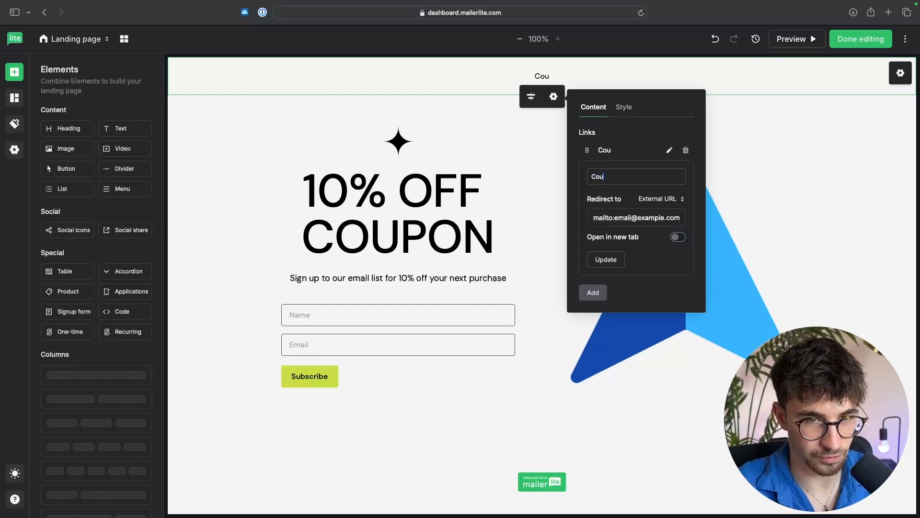
text(OUPON )
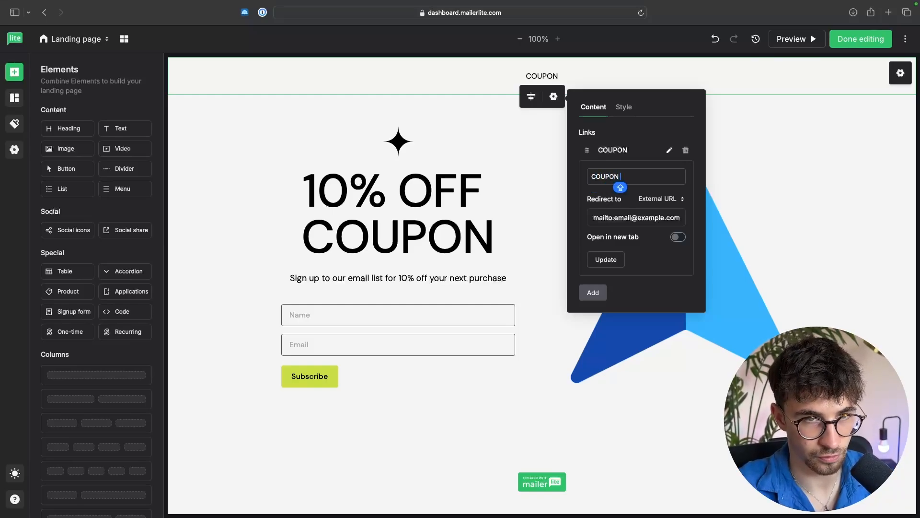
text(OFFER - 10)
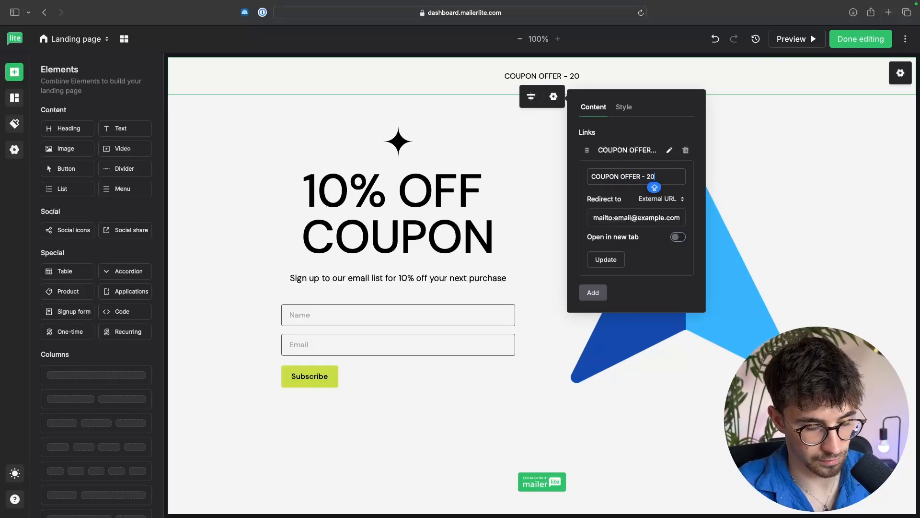
text(% OFF)
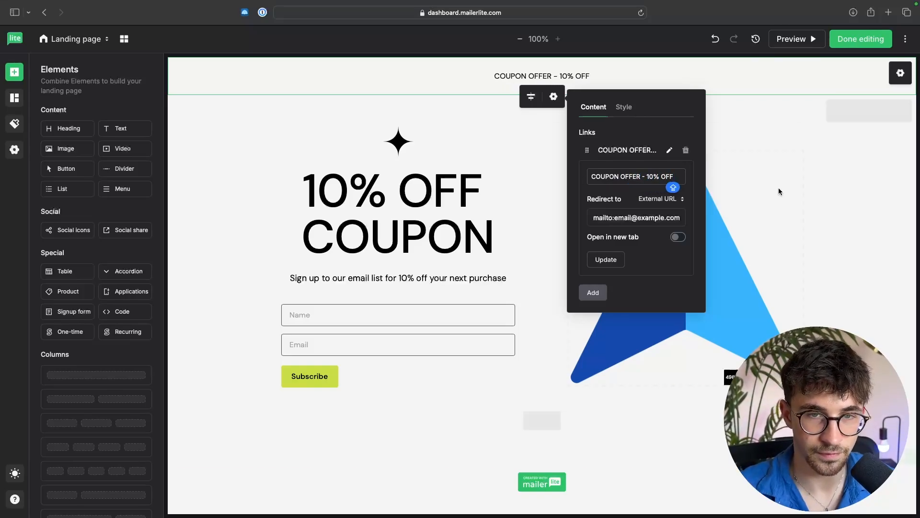
click(818, 171)
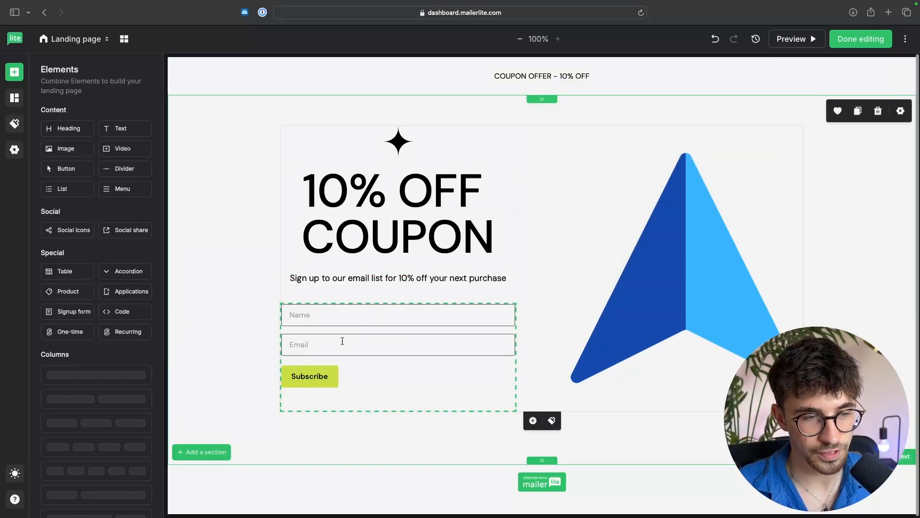
Step: Change the page style's primary color to blue #4496de
click(326, 379)
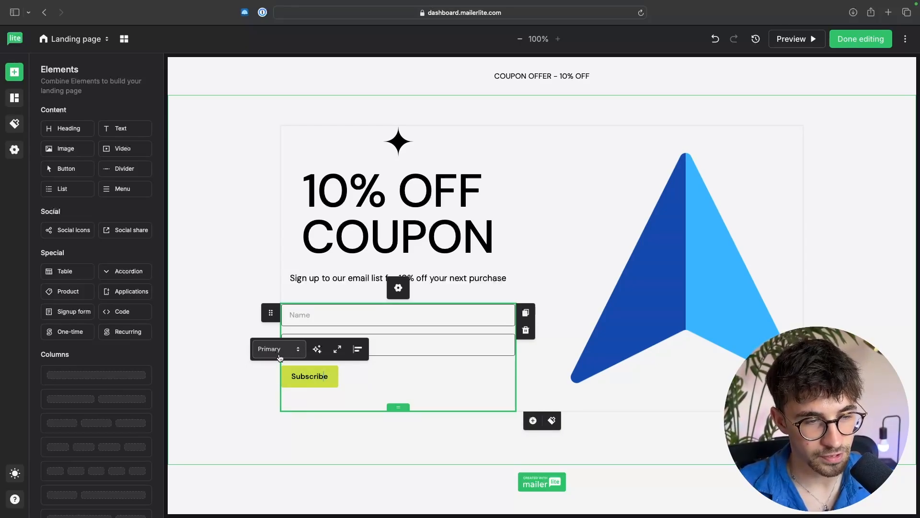
click(255, 383)
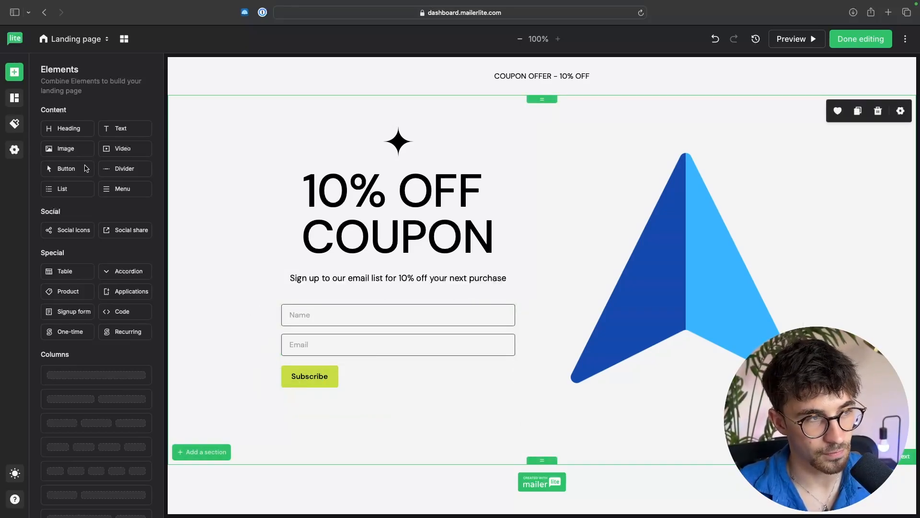
click(16, 129)
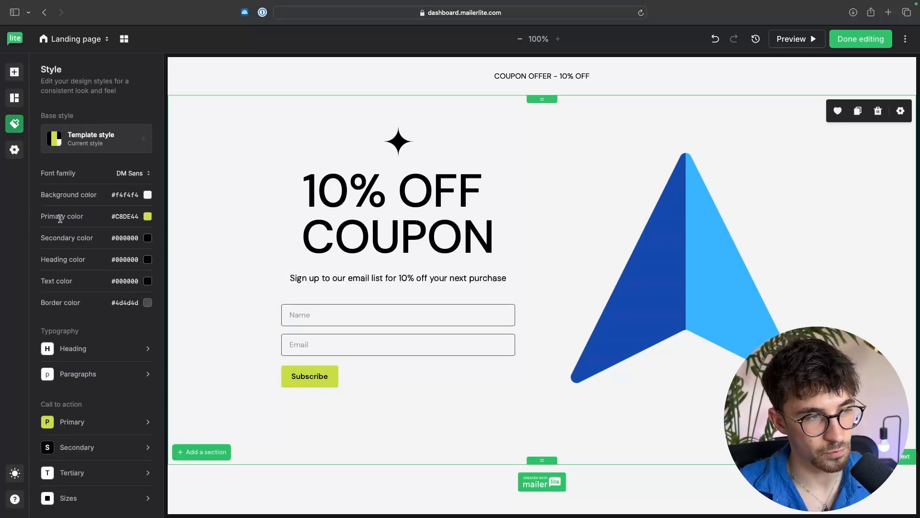
click(146, 217)
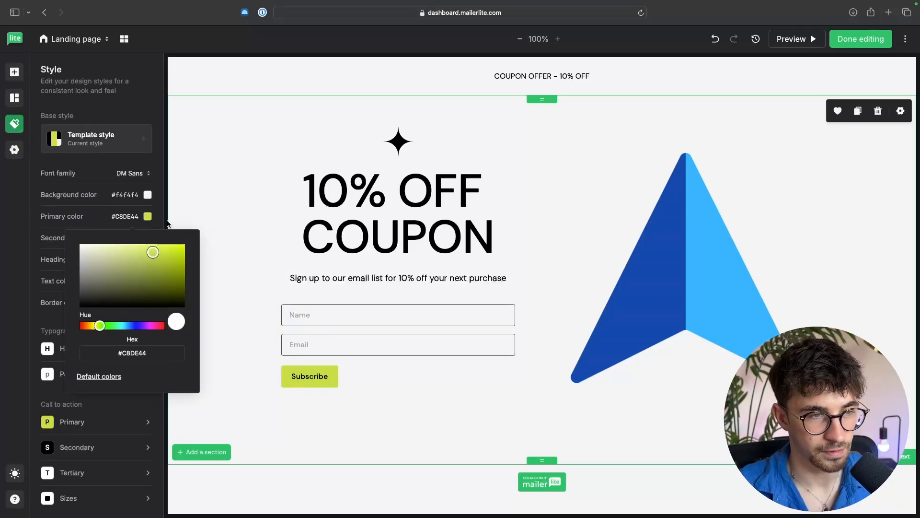
drag(121, 325, 128, 326)
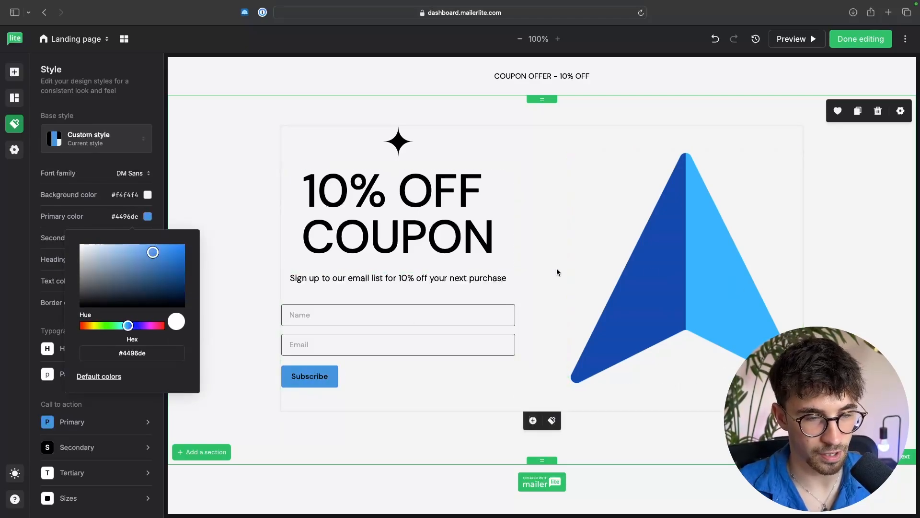
Step: Change the page style's primary color to a brighter blue #088cff
drag(153, 258, 180, 240)
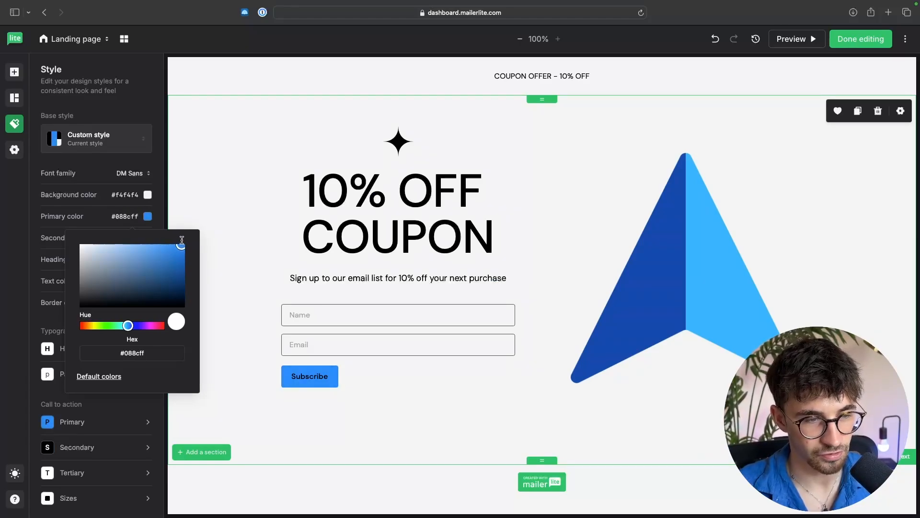
click(230, 290)
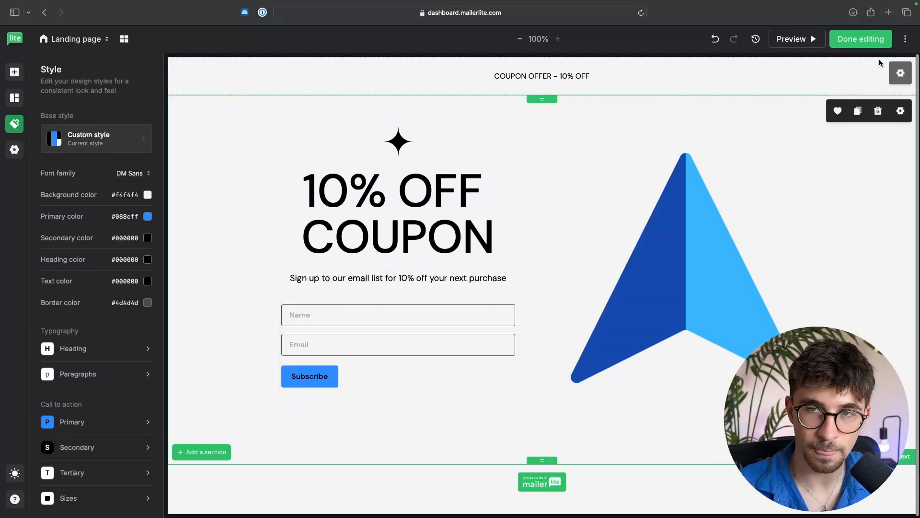
Step: Open the page settings and set the landing page URL to subscribepage.io/couponoffer
click(871, 44)
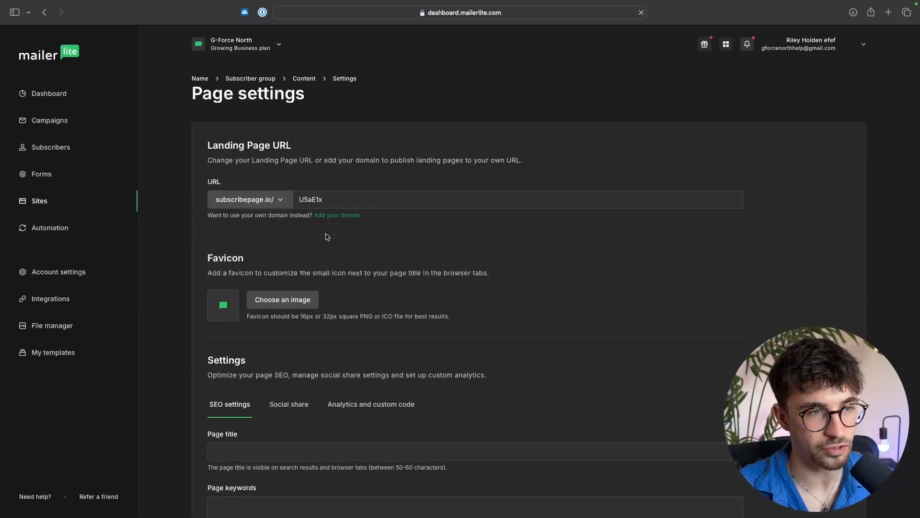
double_click(337, 201)
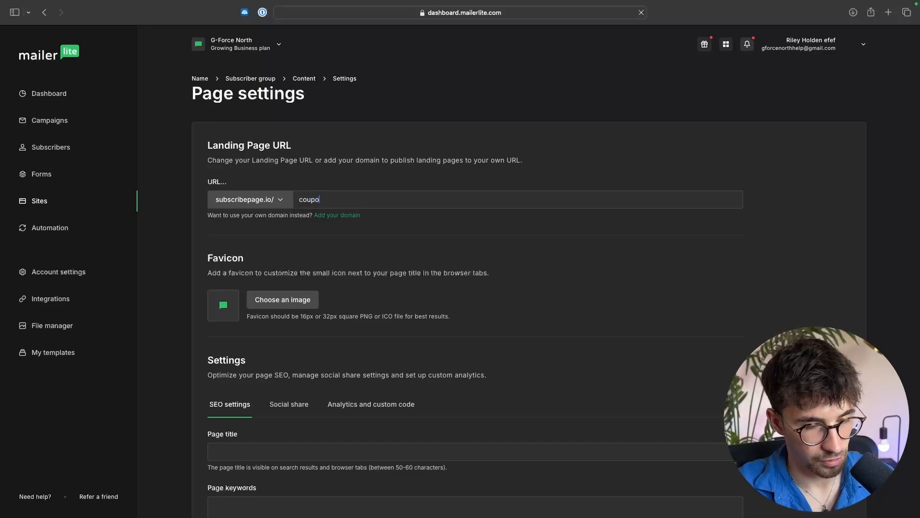
text(couponoffe)
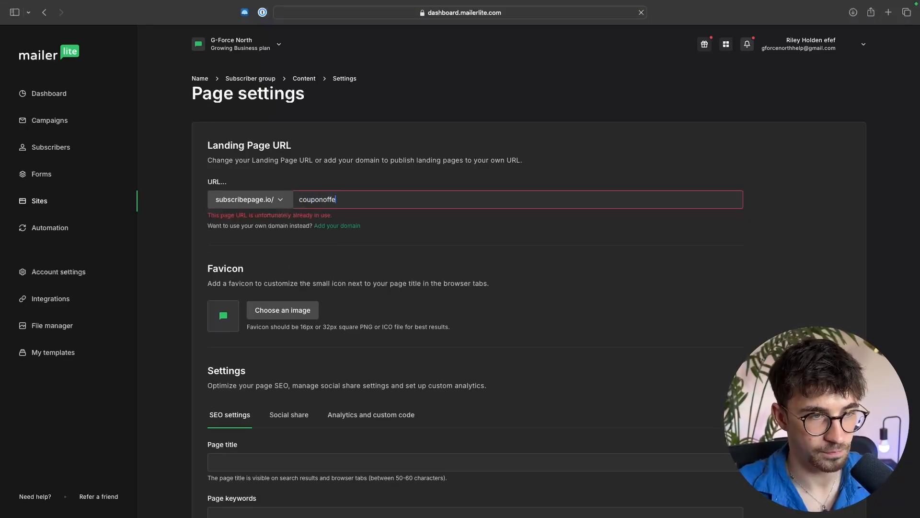
text(r)
click(343, 209)
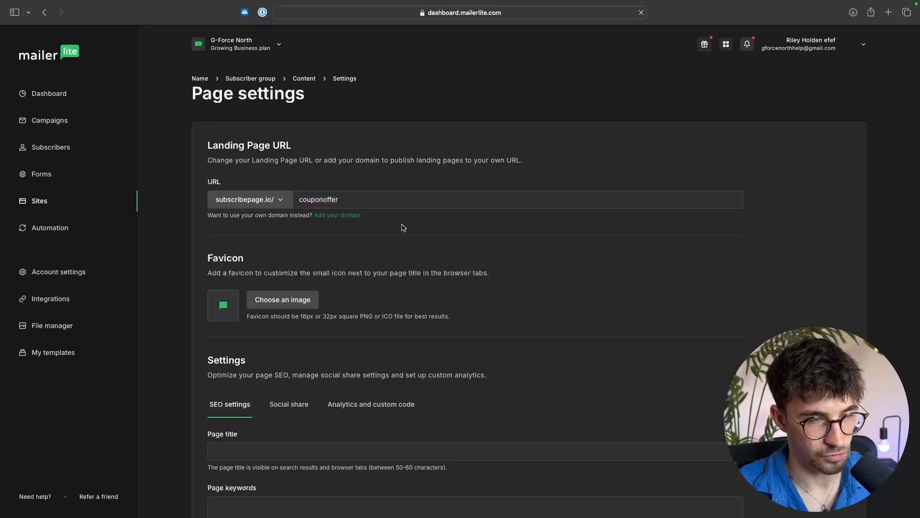
scroll(451, 242, down, 3)
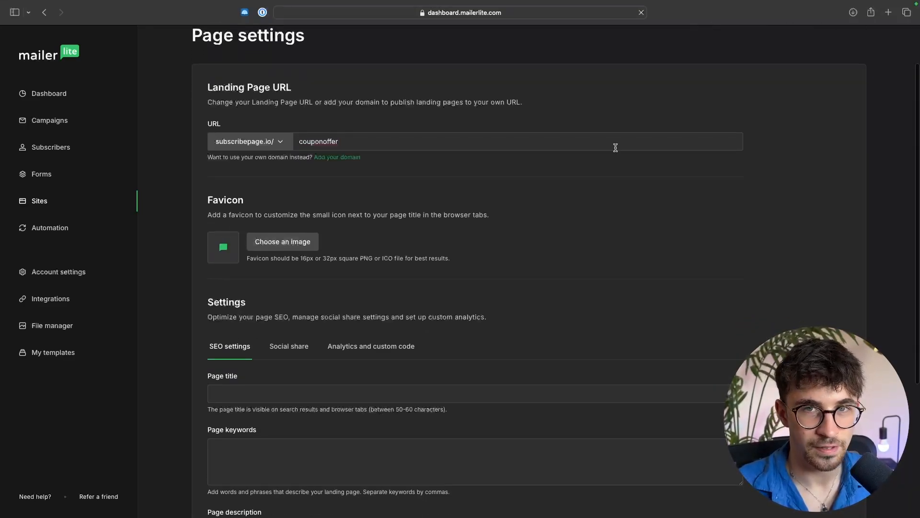
key(super+t)
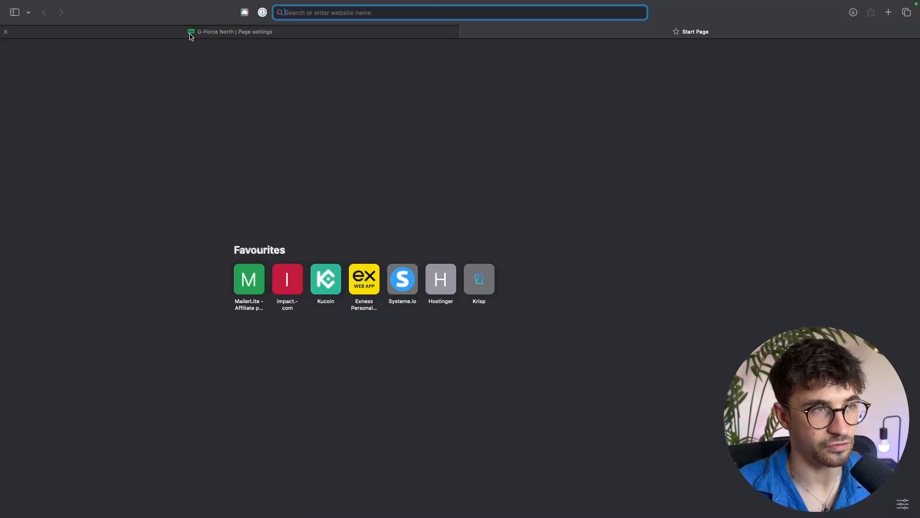
click(193, 33)
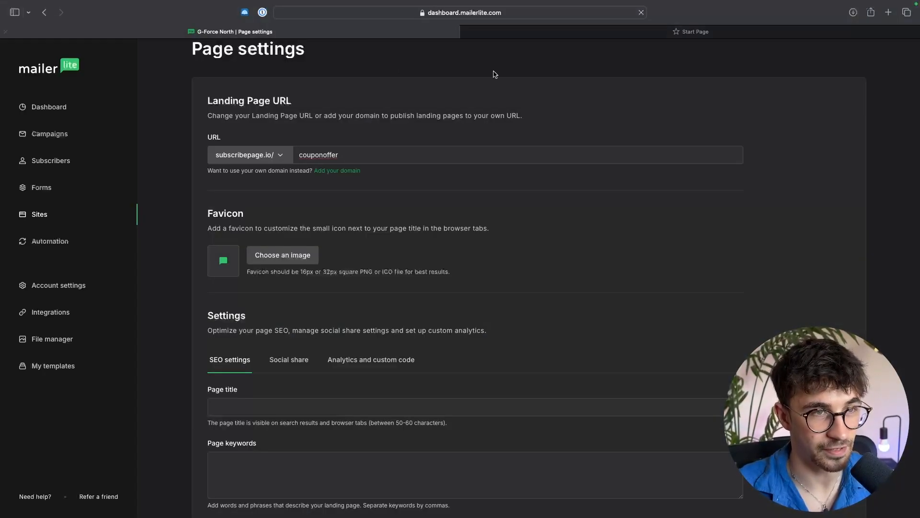
click(465, 32)
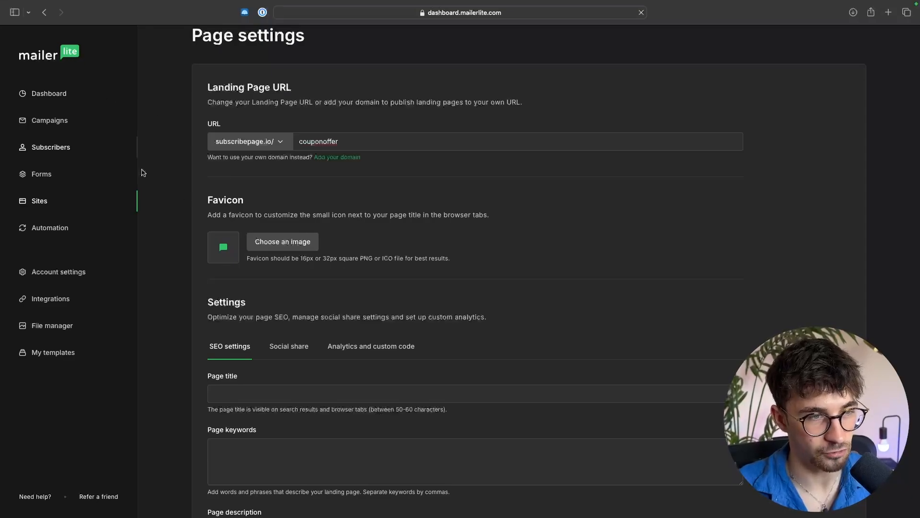
Step: Set the page favicon to the blue arrow image from the file manager
click(283, 245)
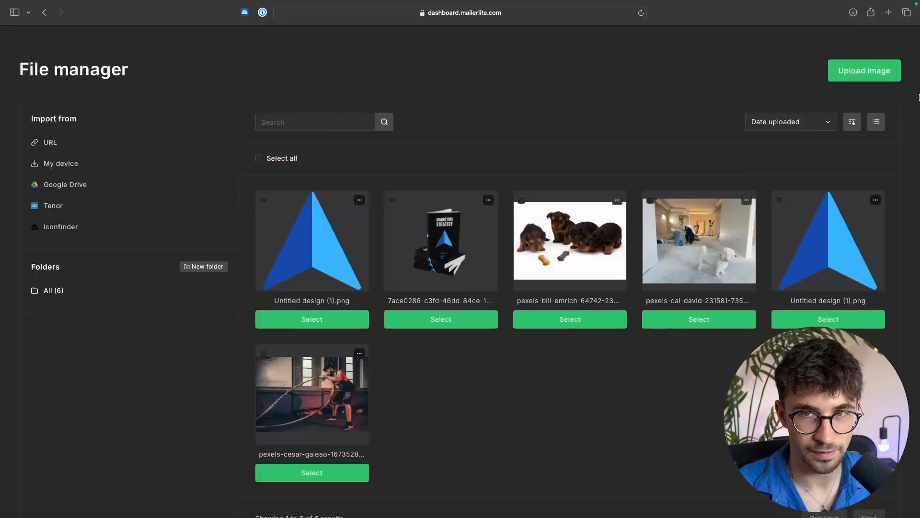
click(335, 322)
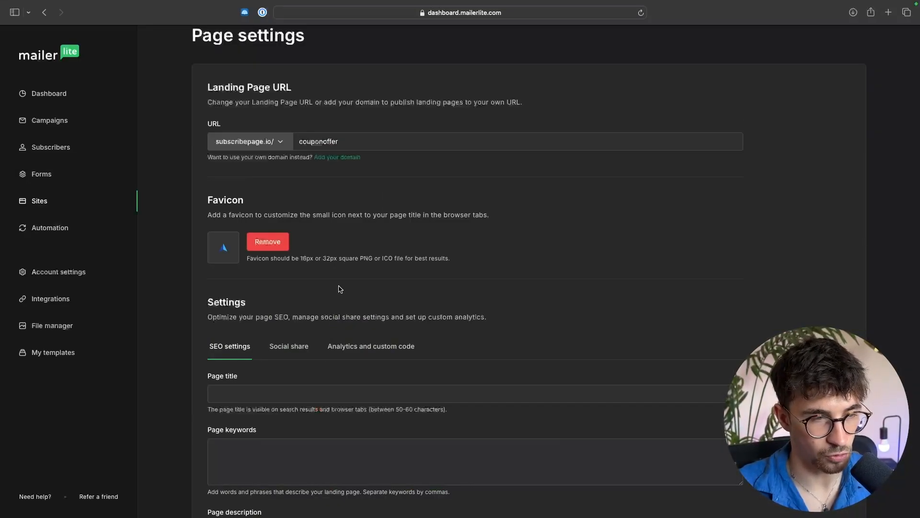
scroll(447, 244, down, 5)
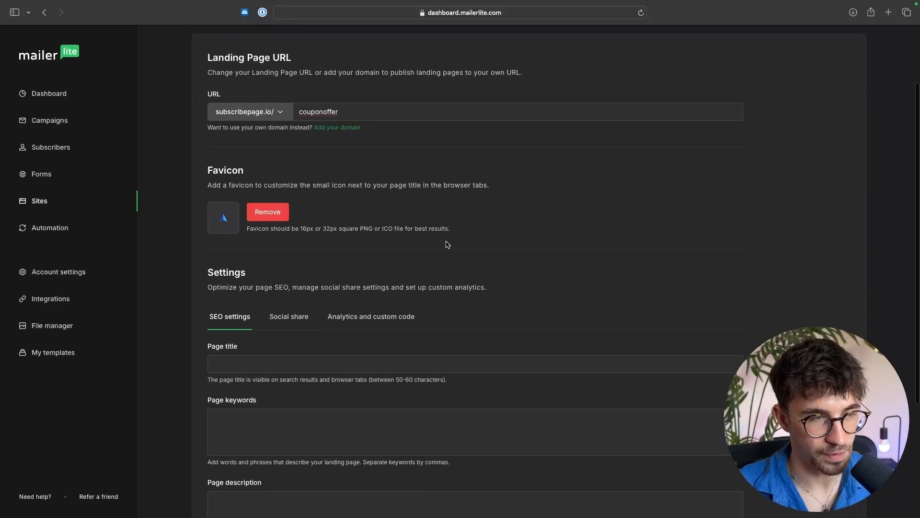
scroll(372, 290, down, 3)
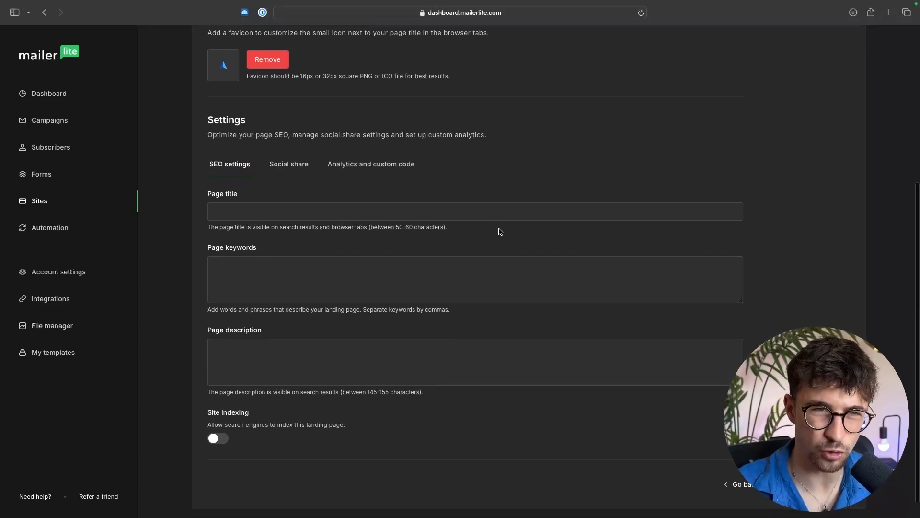
scroll(499, 228, up, 1)
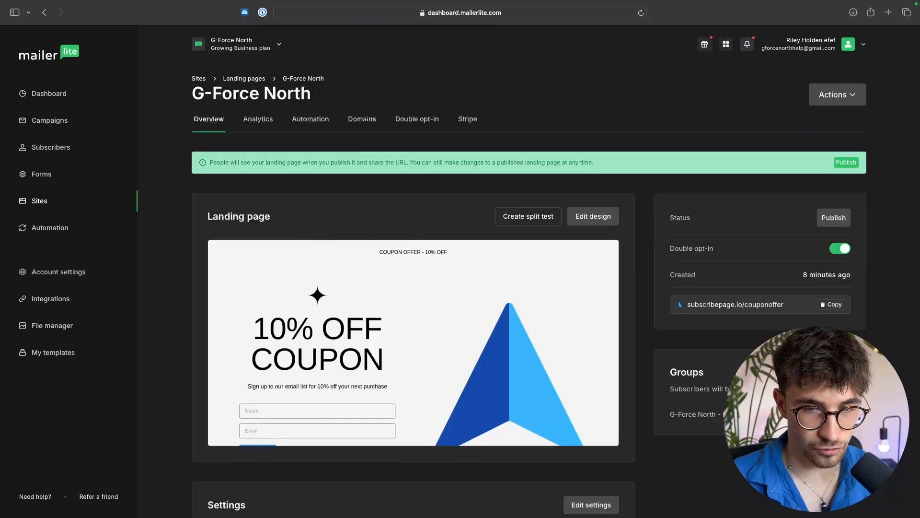
Step: Turn off double opt-in for the landing page
scroll(556, 271, down, 3)
scroll(556, 271, up, 3)
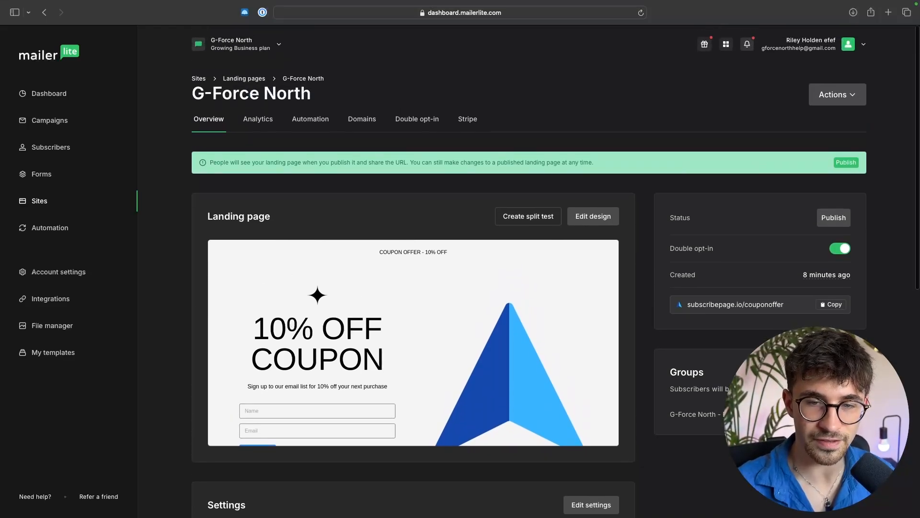
drag(657, 253, 770, 250)
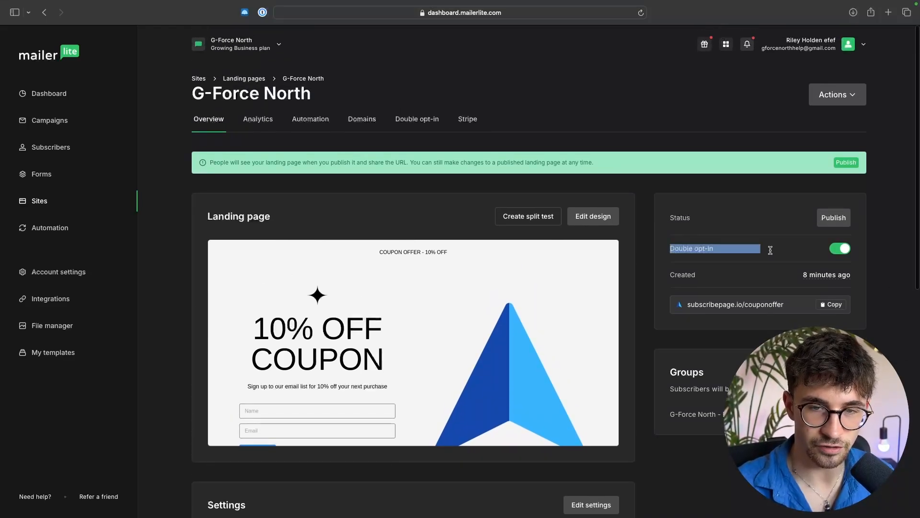
click(866, 248)
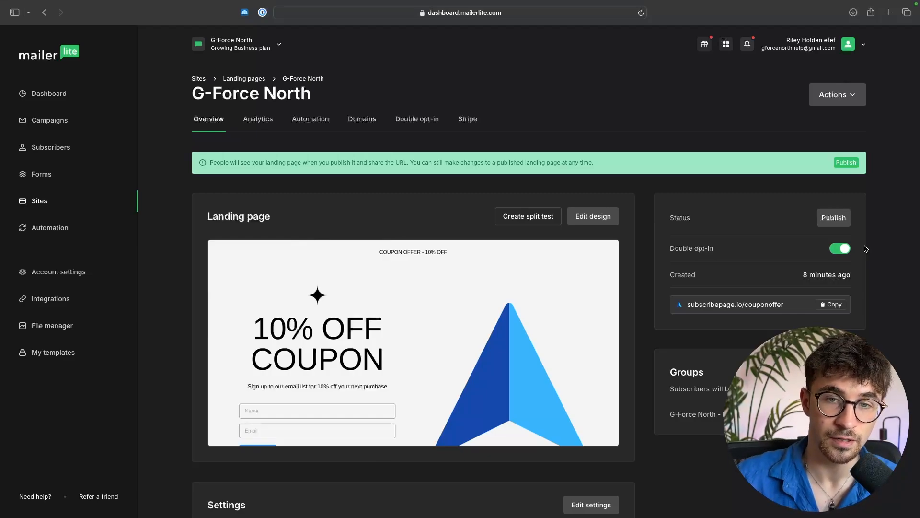
click(841, 248)
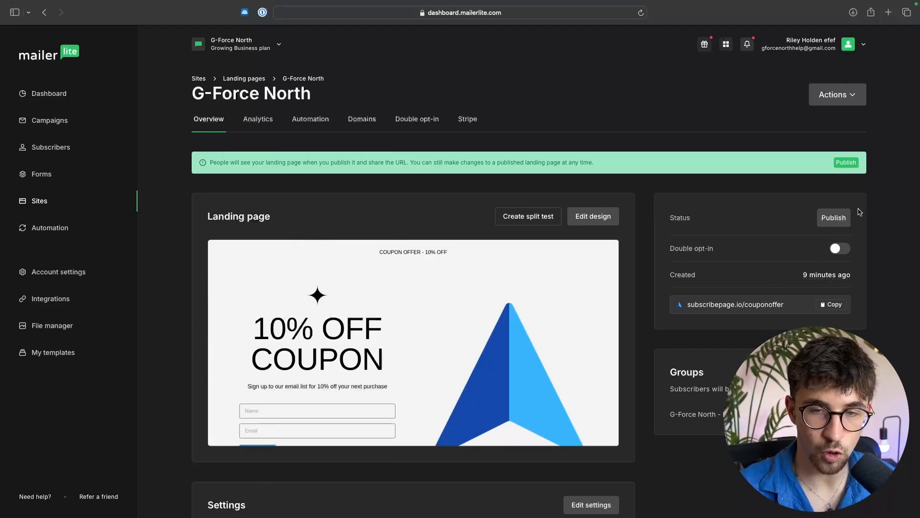
Step: Publish the landing page and copy its subscribepage.io/couponoffer URL
click(844, 219)
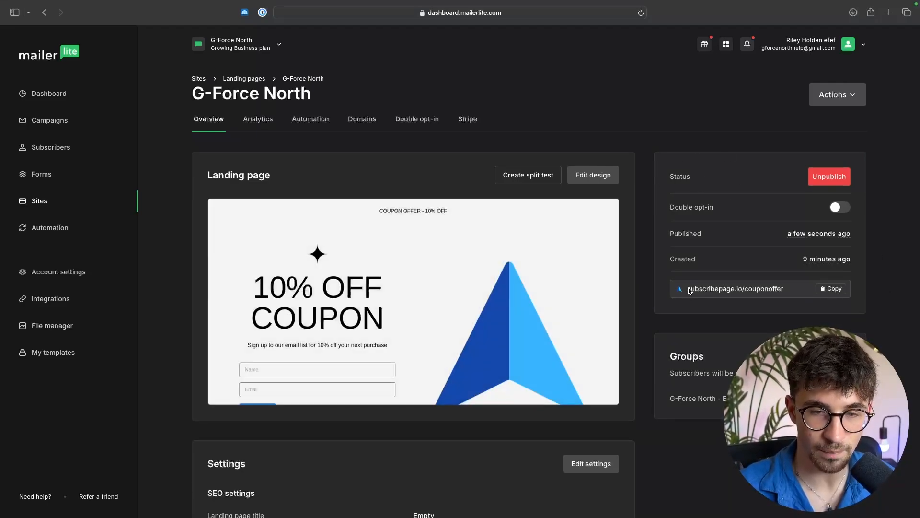
triple_click(689, 290)
click(823, 290)
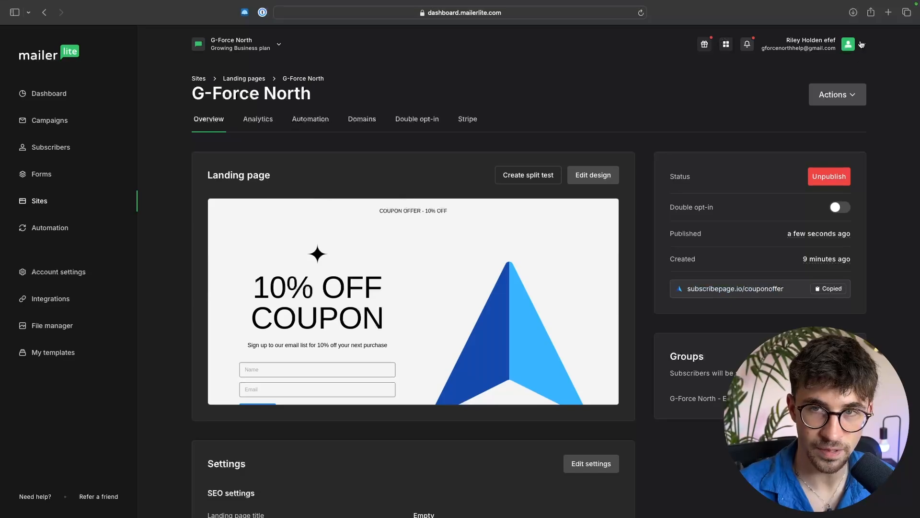
Step: Open the copied page URL in a new browser tab to check it, then return to the dashboard tab
click(888, 12)
key(super+v)
key(Return)
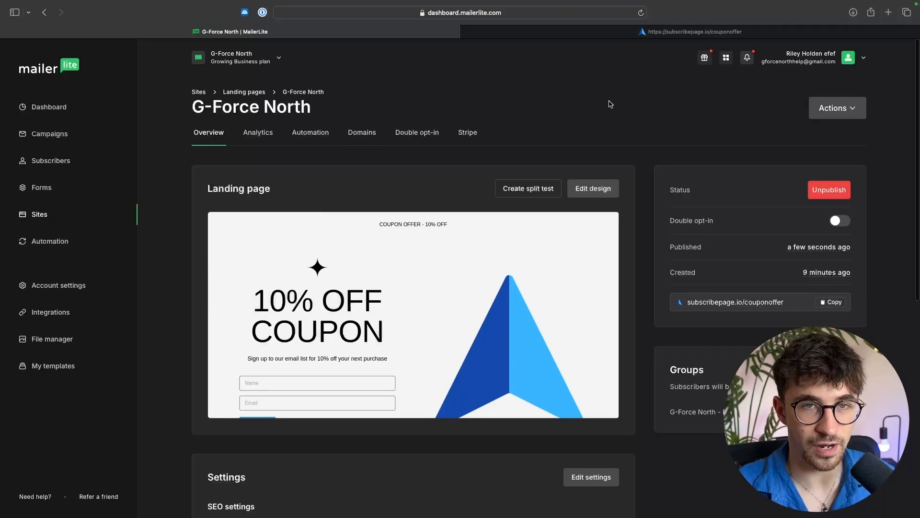
click(627, 35)
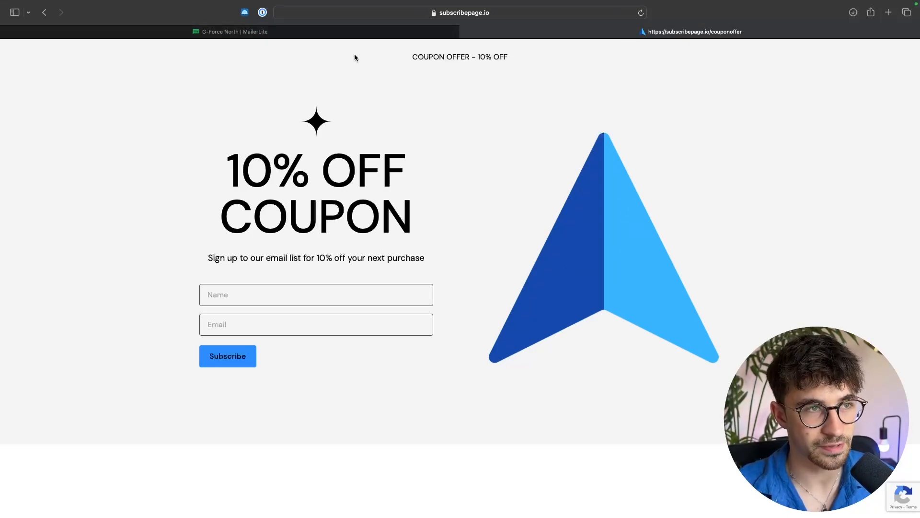
click(335, 33)
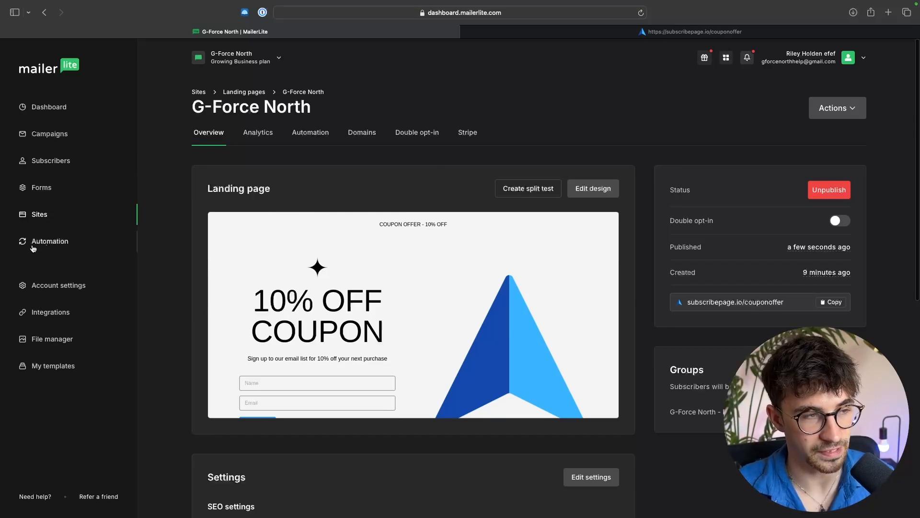
Step: Start creating a new automation from scratch
click(48, 242)
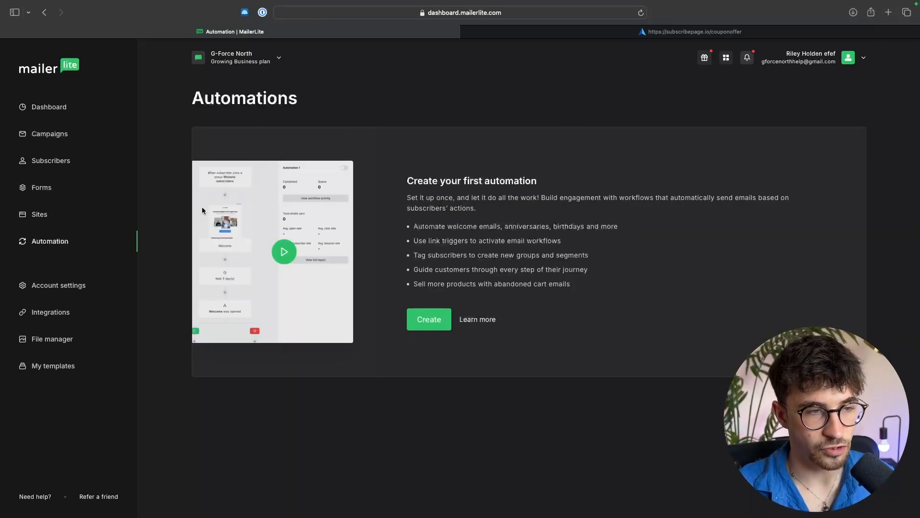
click(424, 326)
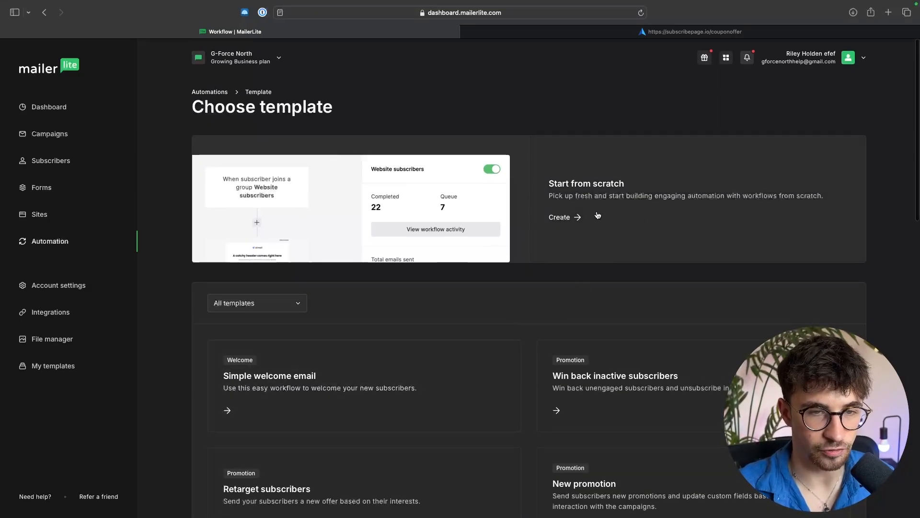
click(563, 217)
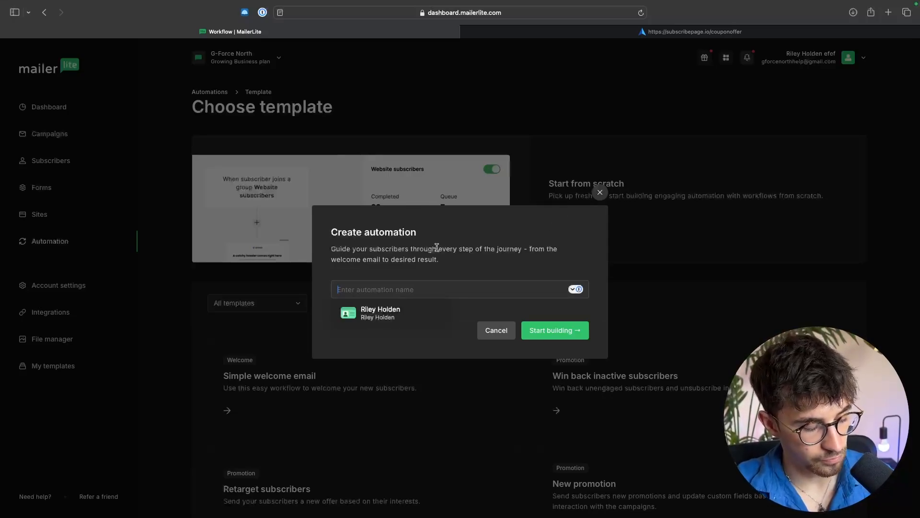
Step: Name the automation Welcome Email and start building it
text(ema)
key(BackSpace)
key(BackSpace)
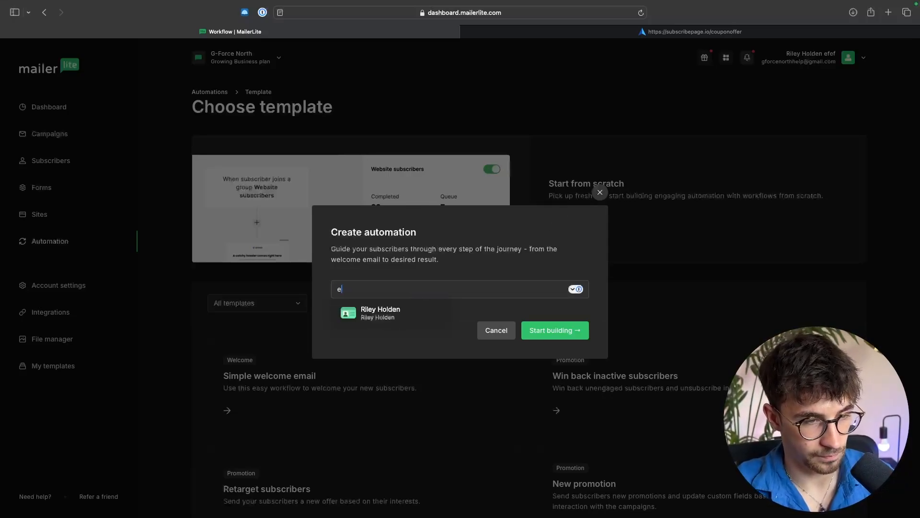
key(BackSpace)
text(Welcome Emai)
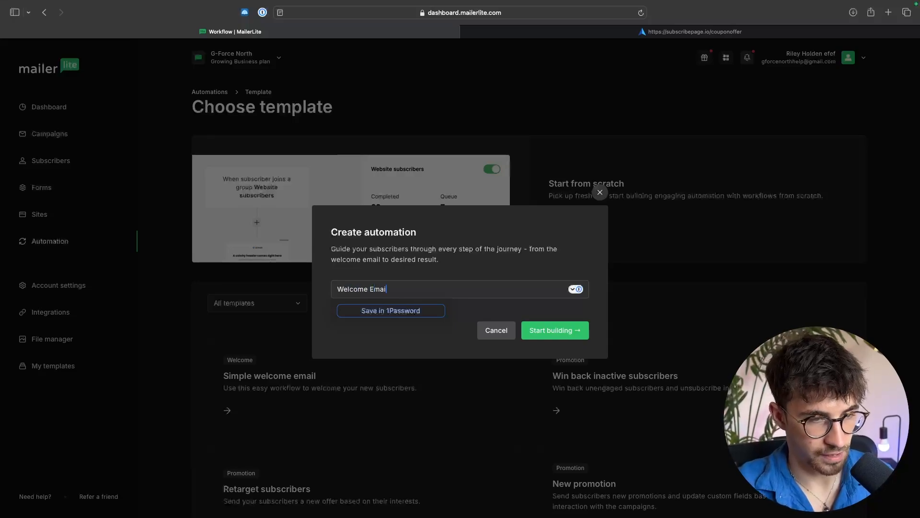
text(l)
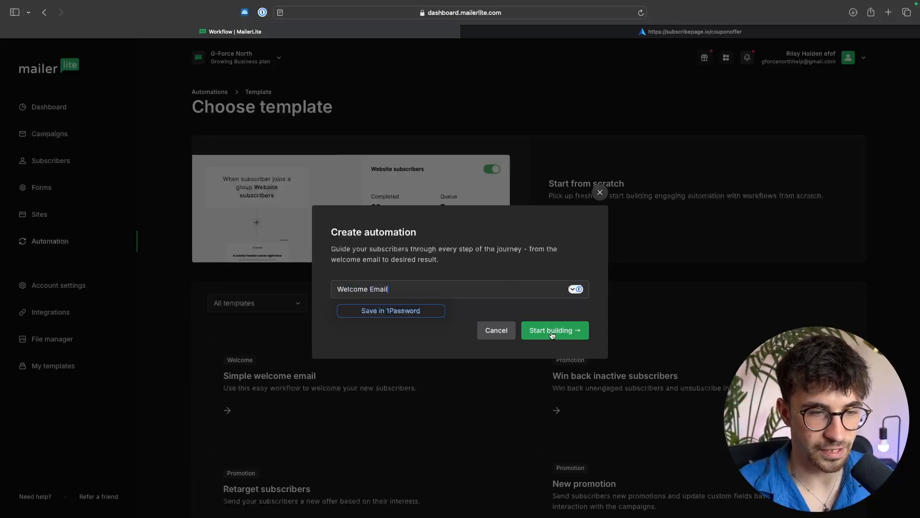
click(552, 335)
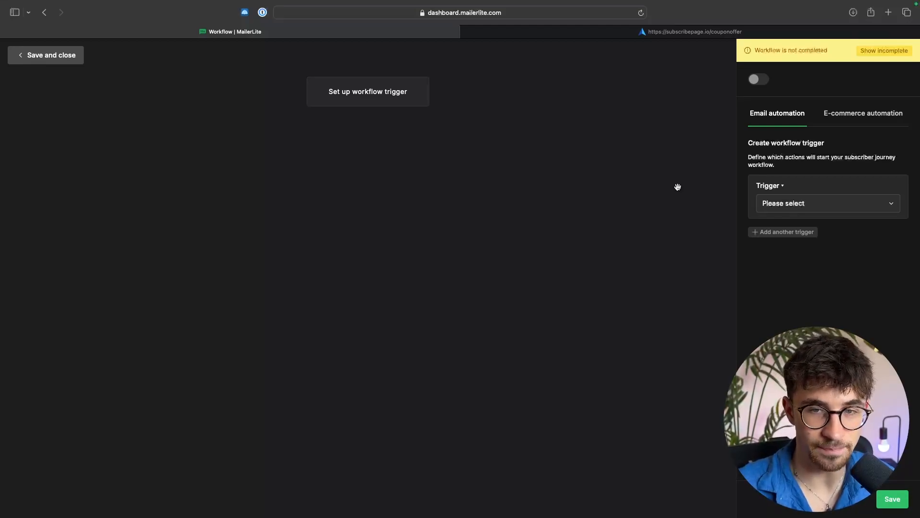
Step: Set the workflow trigger to when a subscriber joins the group G-Force North - Email List
click(801, 206)
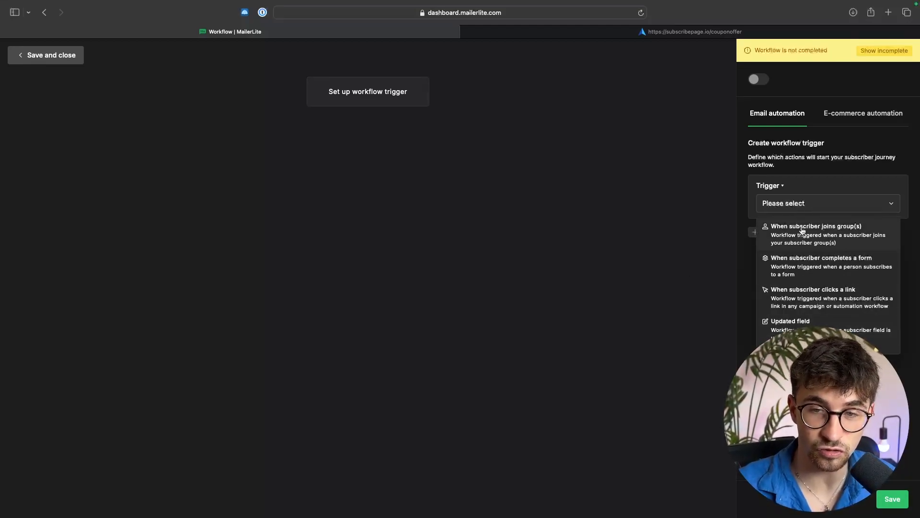
click(832, 230)
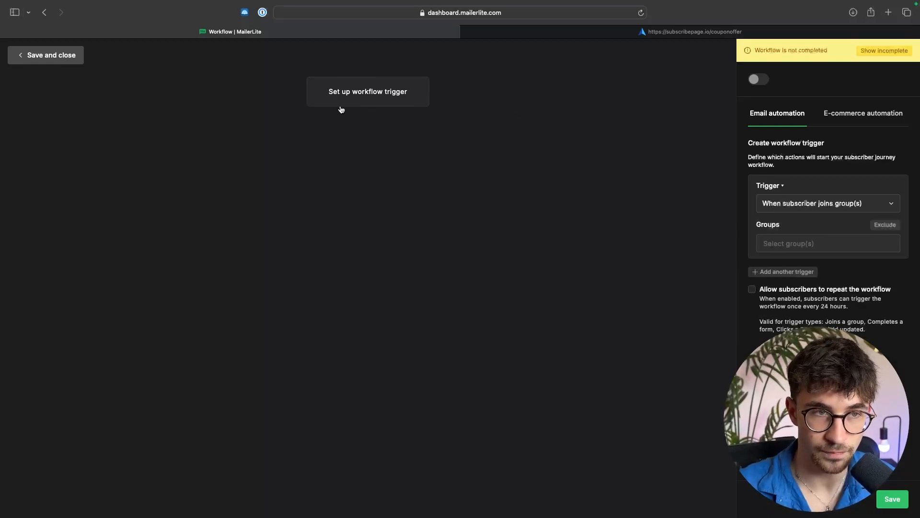
click(789, 242)
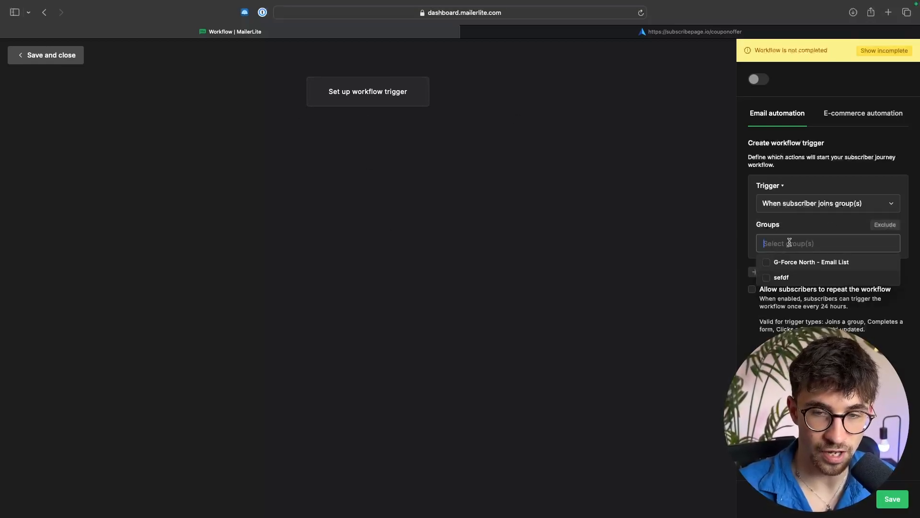
click(780, 264)
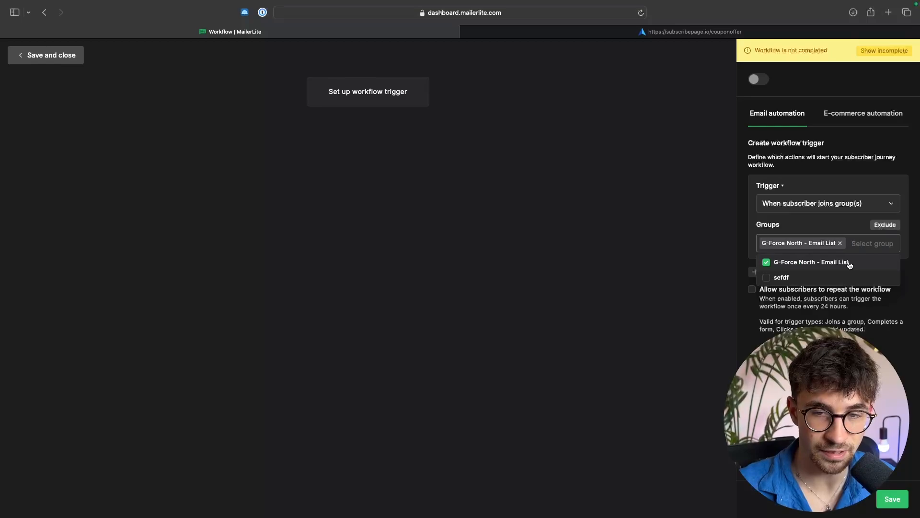
Step: Save the workflow trigger and add an Email step after it
key(Escape)
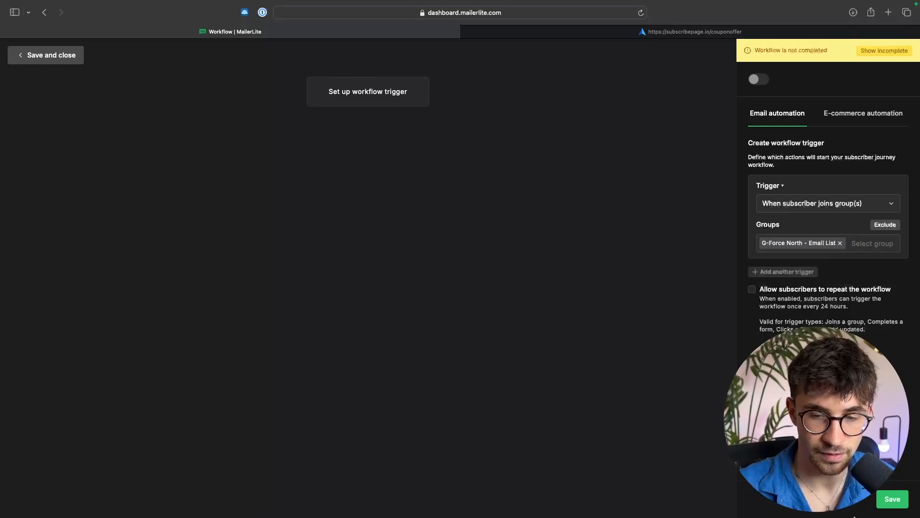
click(892, 499)
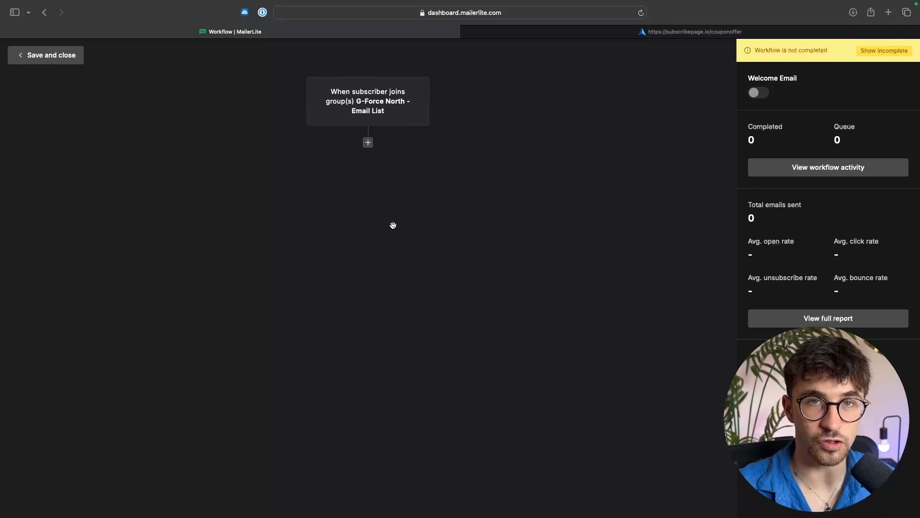
click(368, 143)
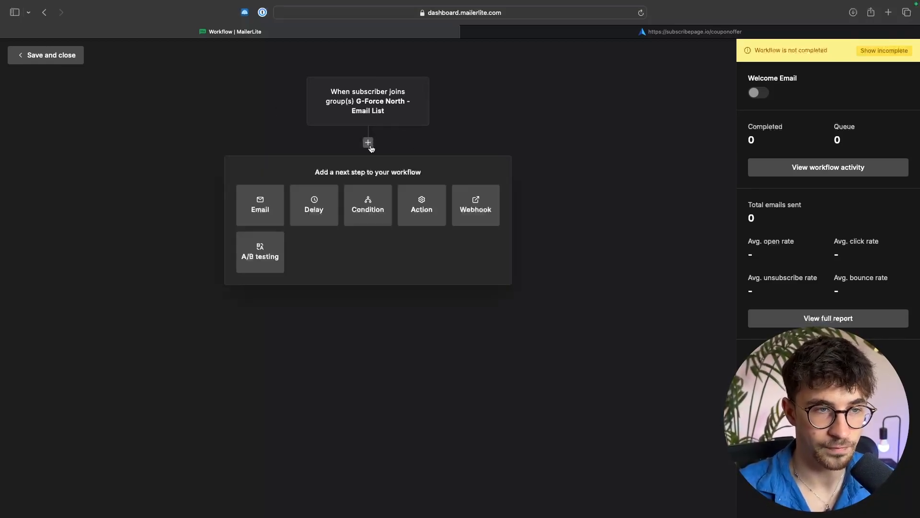
click(264, 213)
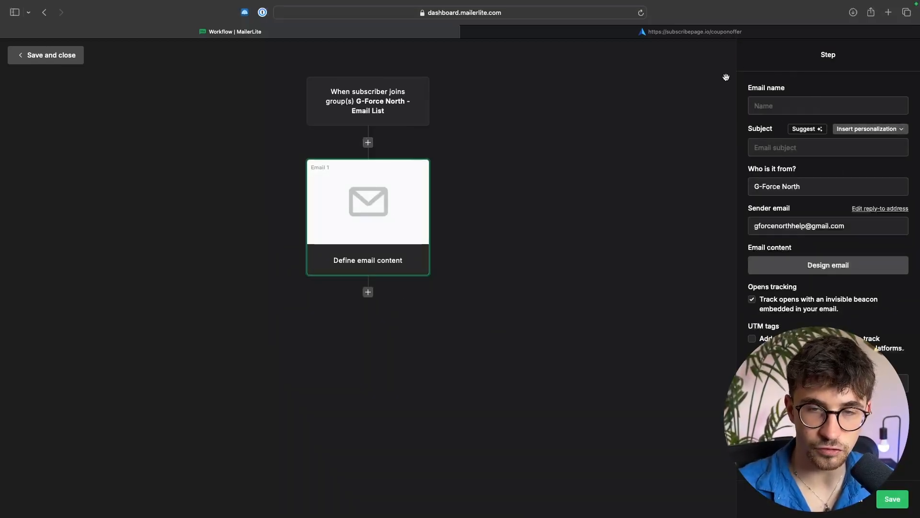
Step: Name the email step Welcome Email, set its subject to Your G-Force North Coupon Code, and save it
click(756, 102)
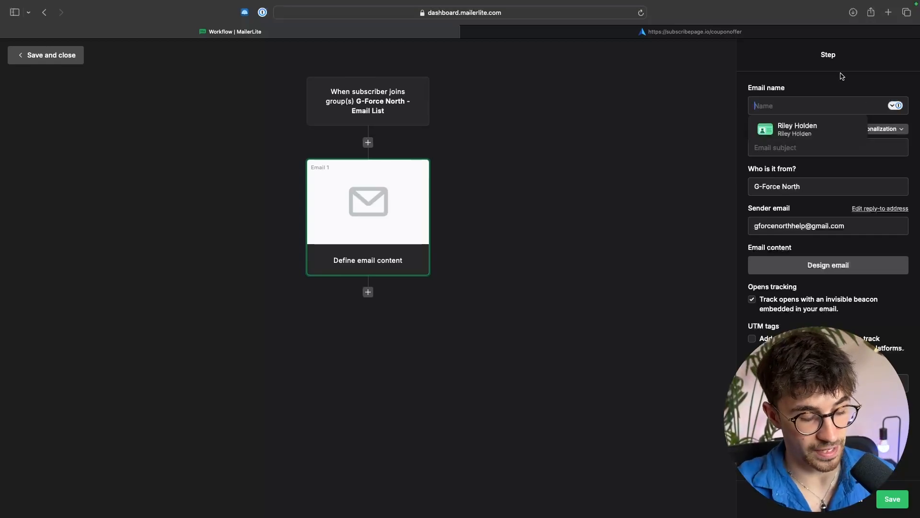
text(Welcome)
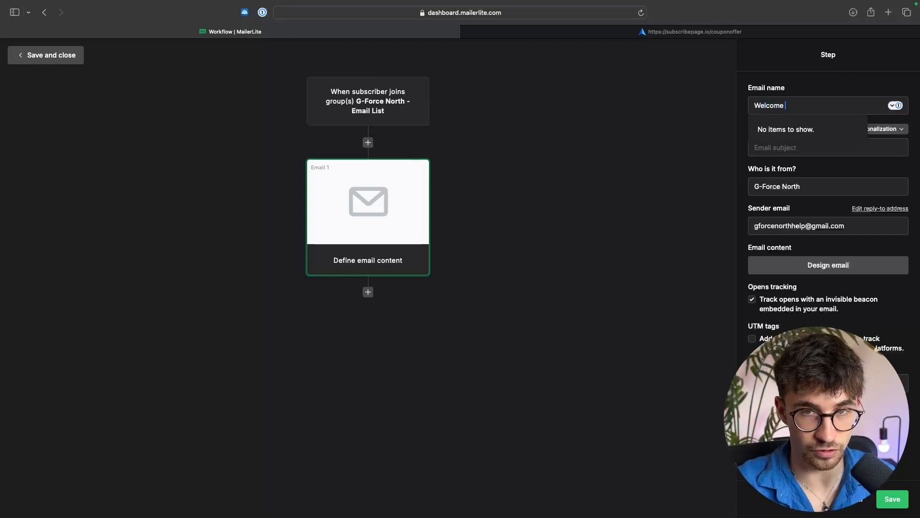
text( Email)
click(871, 61)
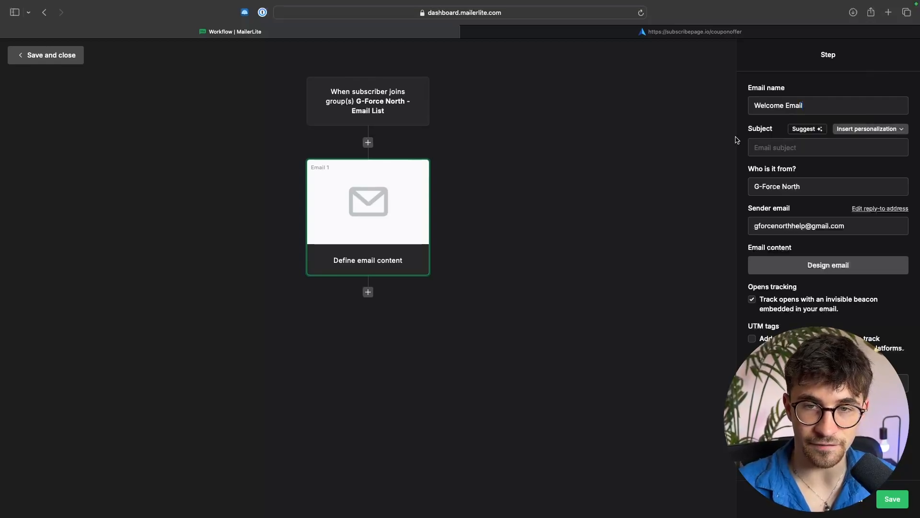
click(765, 149)
text(Yo)
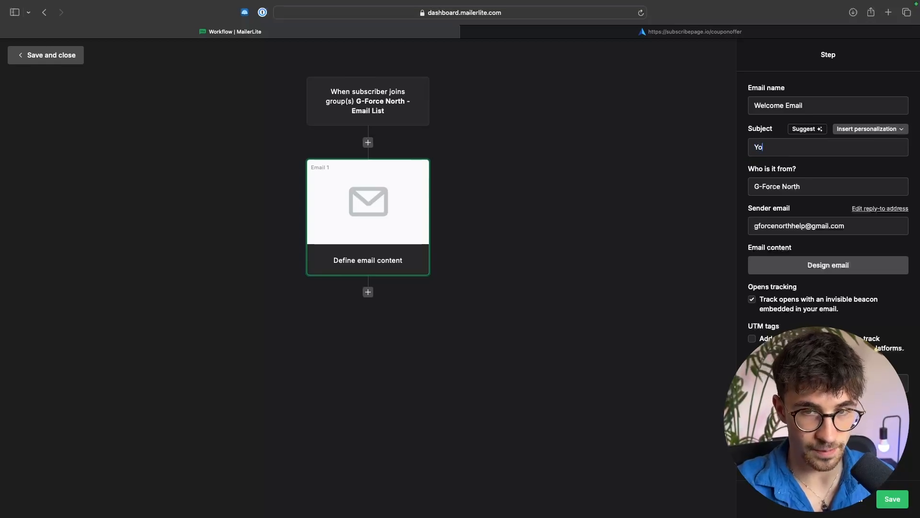
text(ur G-For)
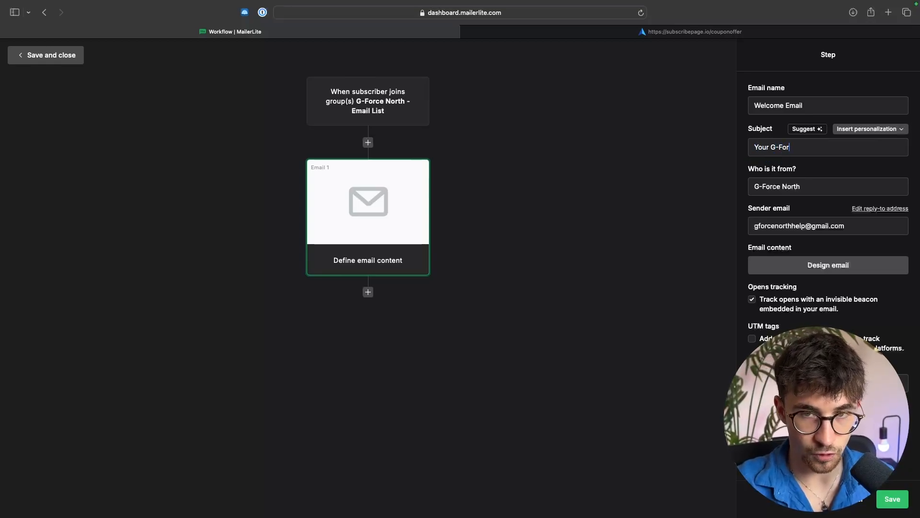
text(ce North Coupon Code)
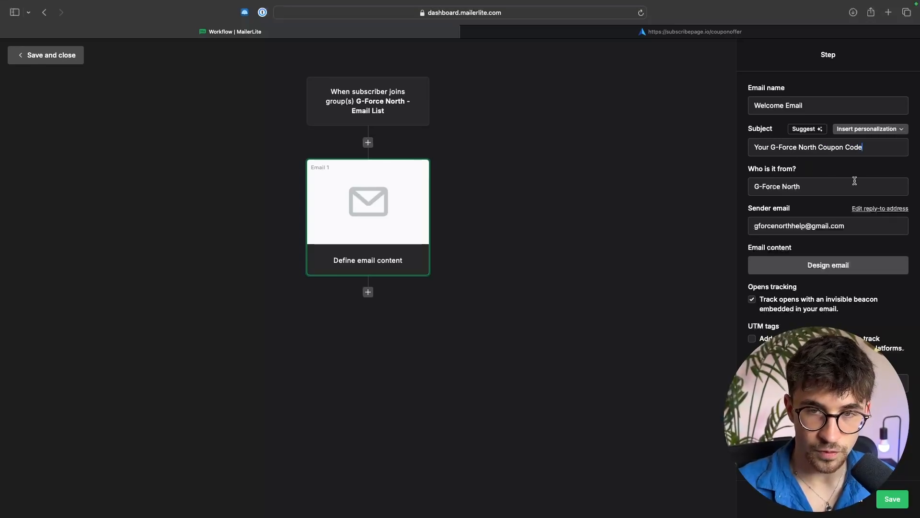
click(892, 499)
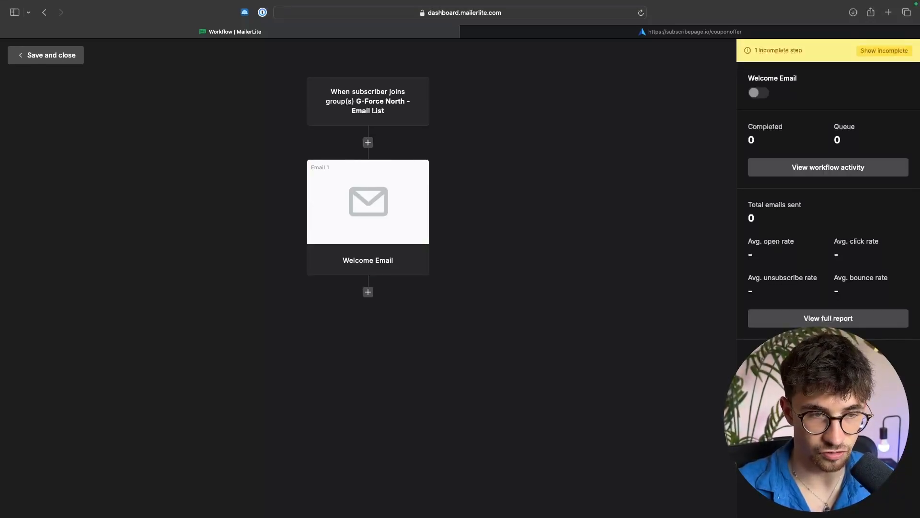
Step: Open the email design for the step and choose the Anniversary sale template from the template gallery
click(367, 188)
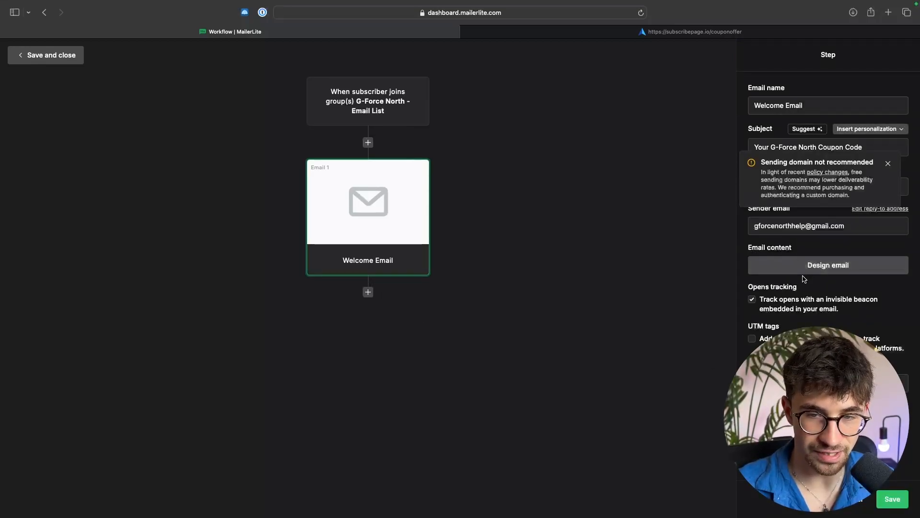
click(830, 270)
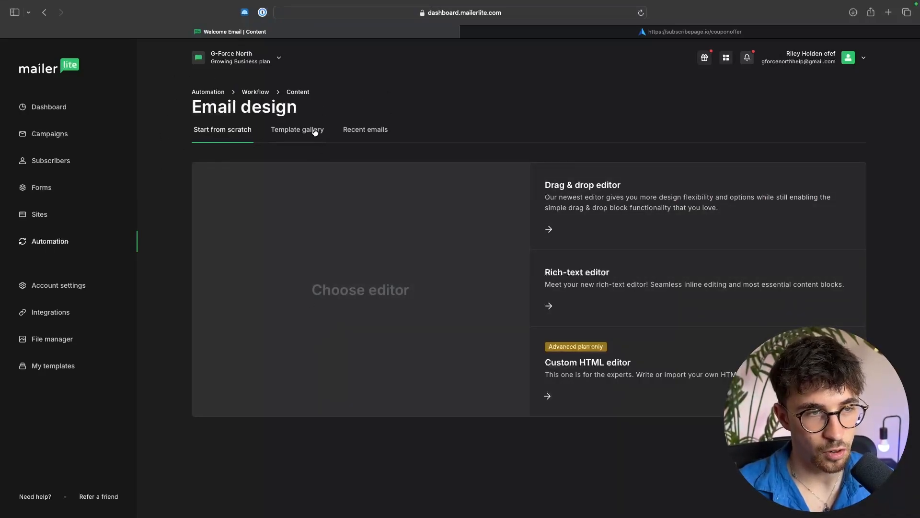
click(279, 136)
scroll(669, 247, down, 3)
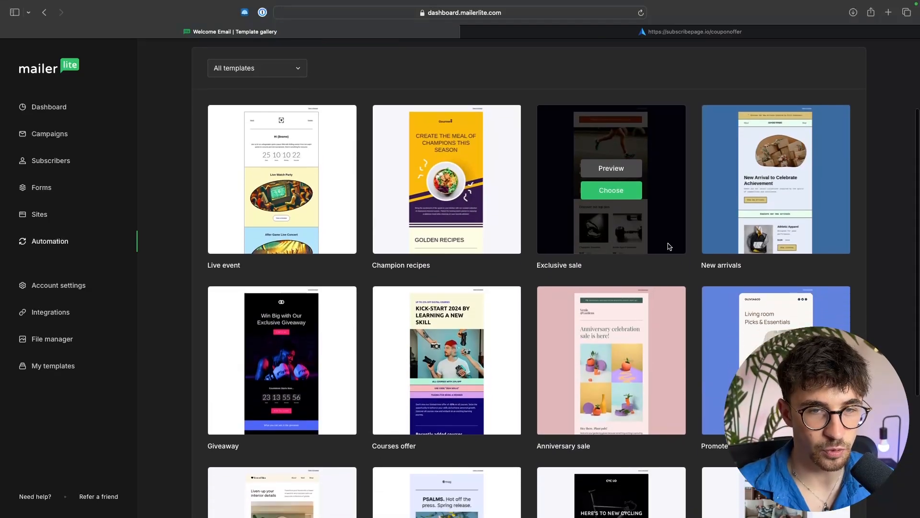
scroll(670, 246, down, 2)
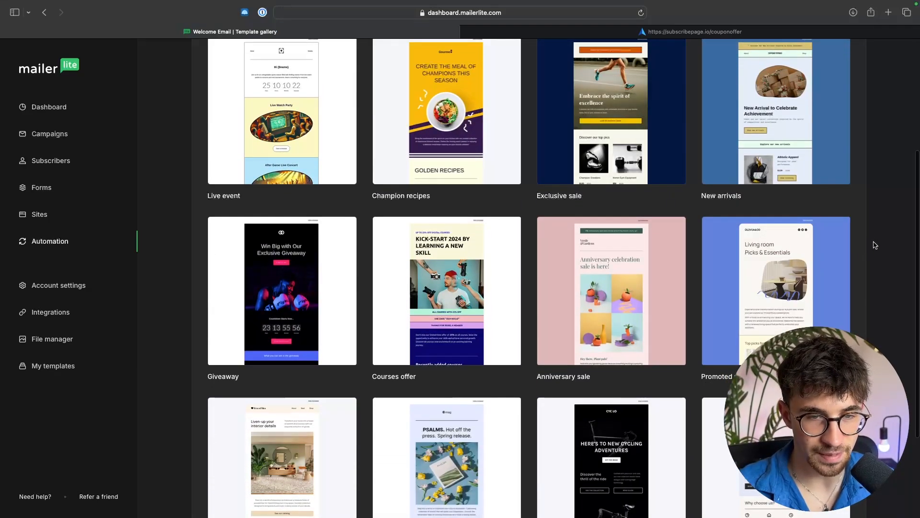
scroll(623, 216, down, 2)
mouse_move(567, 259)
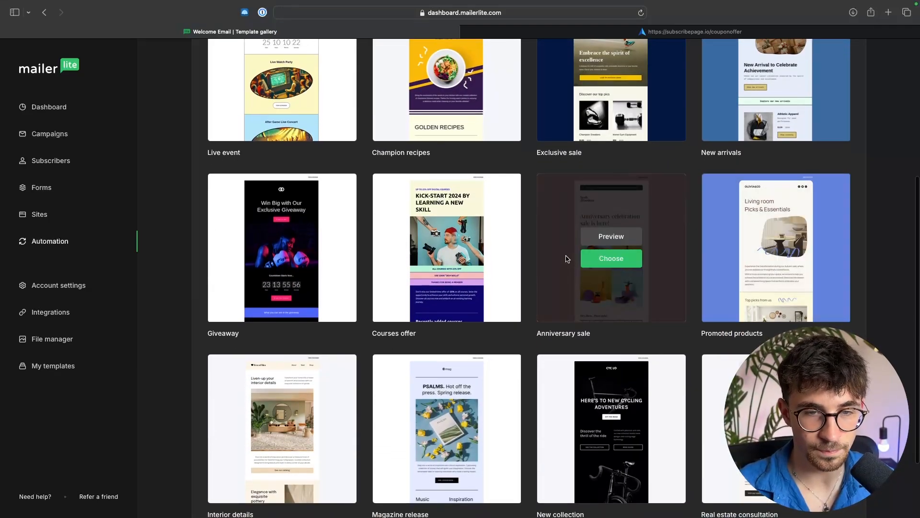
click(620, 266)
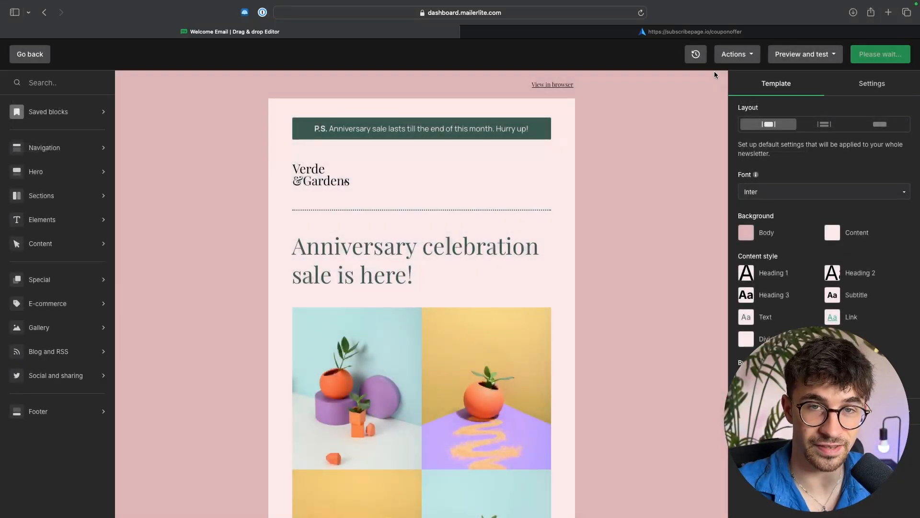
Step: Replace the template headline with YOUR COUPON CODE IS - 10OFF
click(713, 33)
click(455, 30)
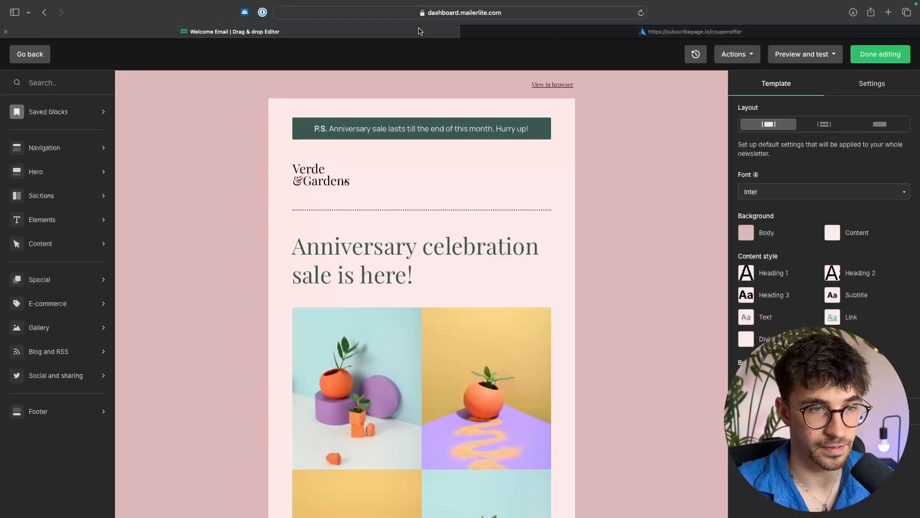
scroll(424, 242, down, 1)
click(424, 242)
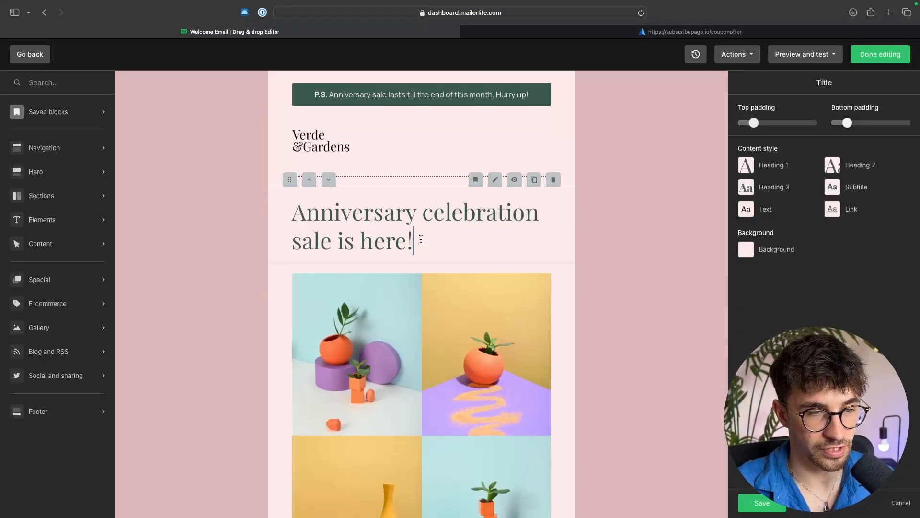
drag(413, 242, 281, 222)
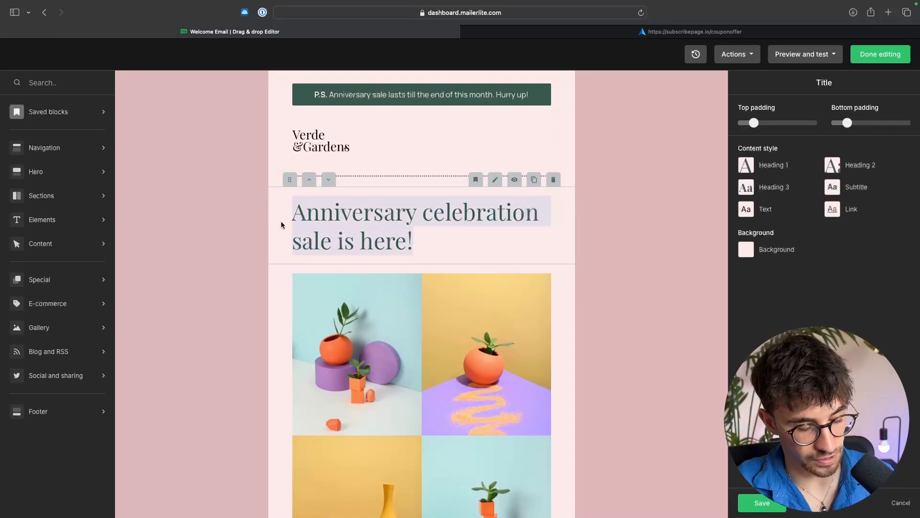
text(YOUR COP)
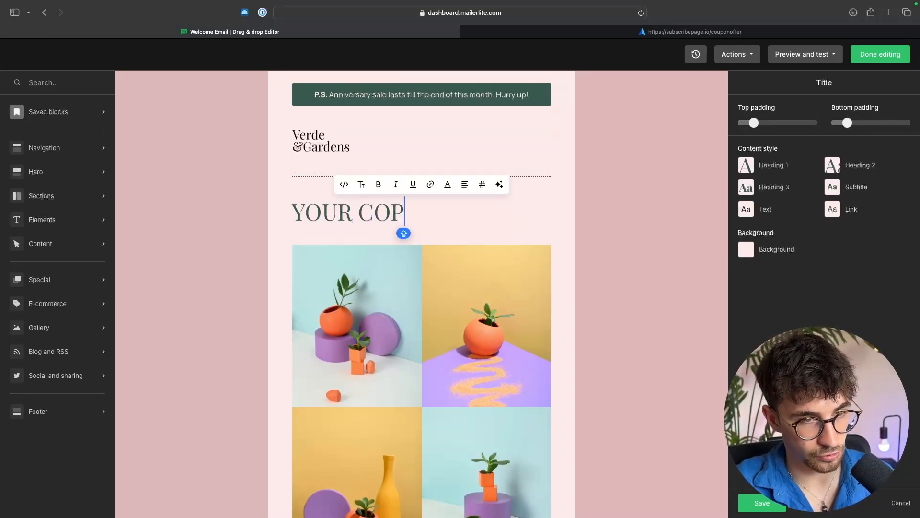
key(BackSpace)
text(UPON C)
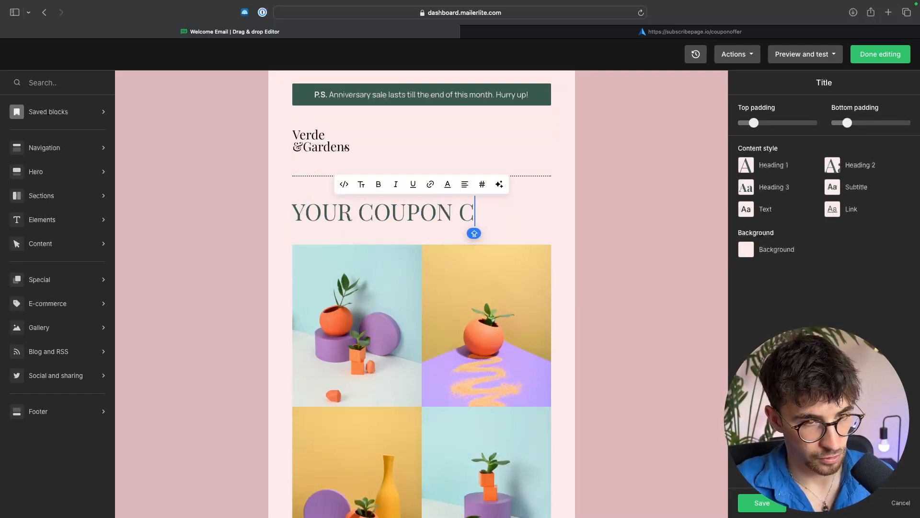
text(ODE US)
key(BackSpace)
key(BackSpace)
text(IS)
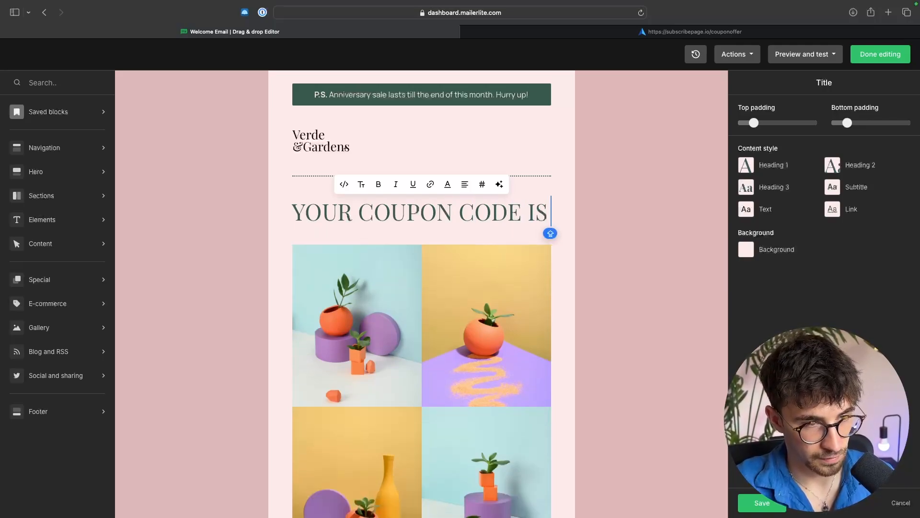
text( - 10OFF)
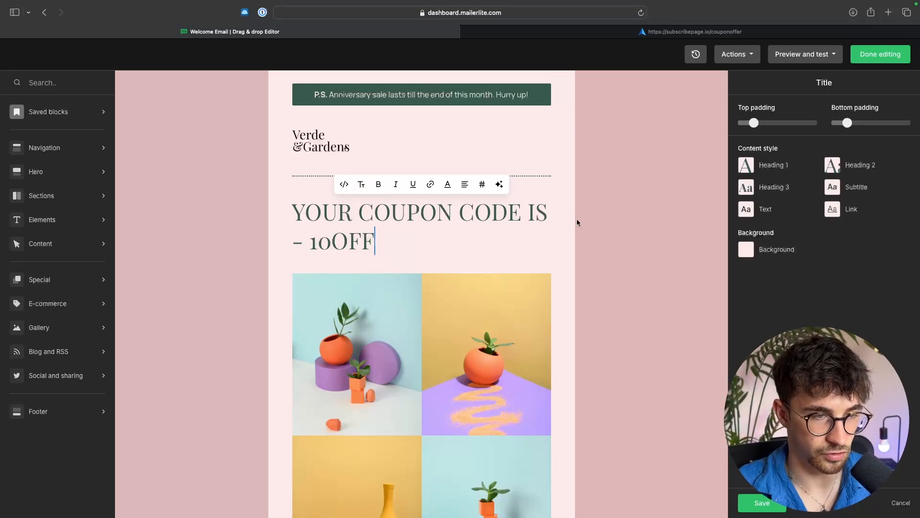
click(641, 232)
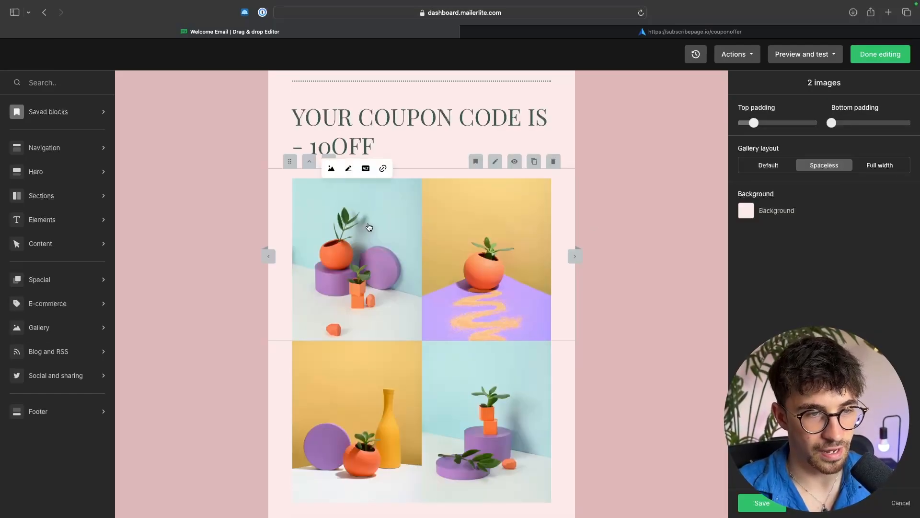
click(331, 168)
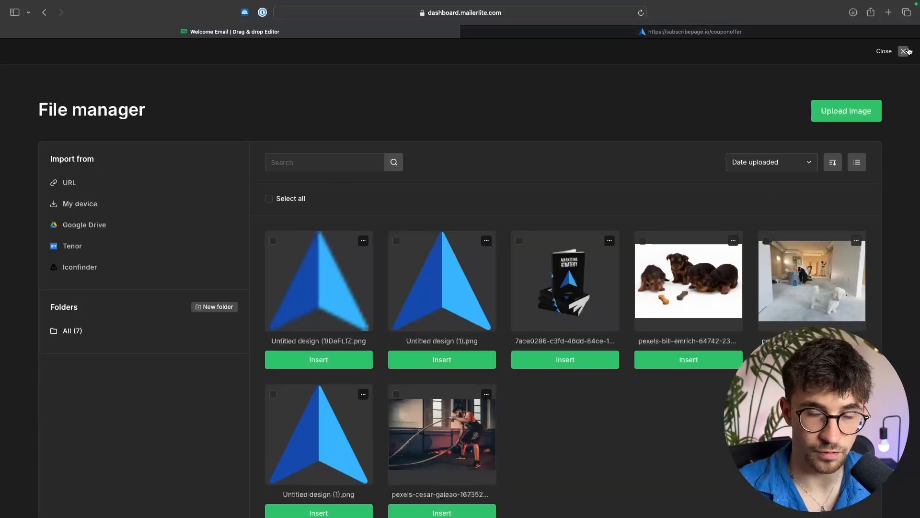
click(904, 51)
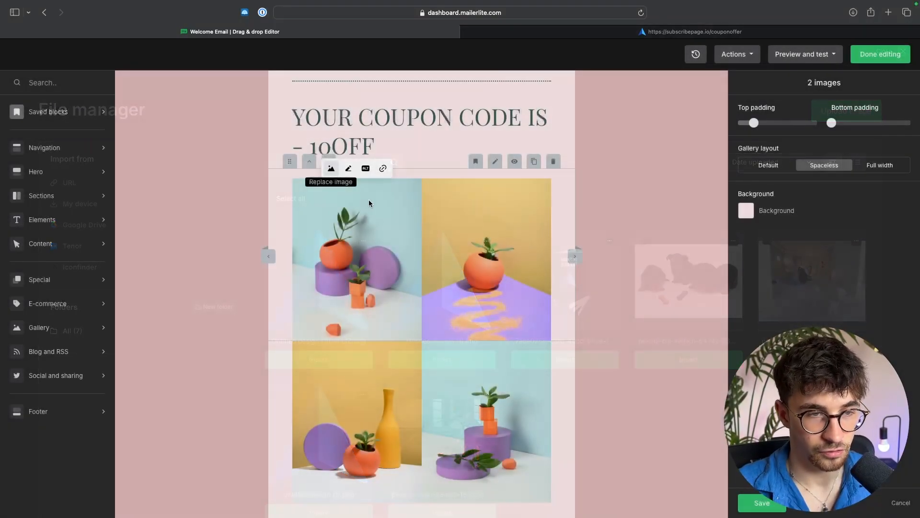
Step: Delete the Shop Plants and Shop Pottery button block below the body text
scroll(472, 382, down, 1)
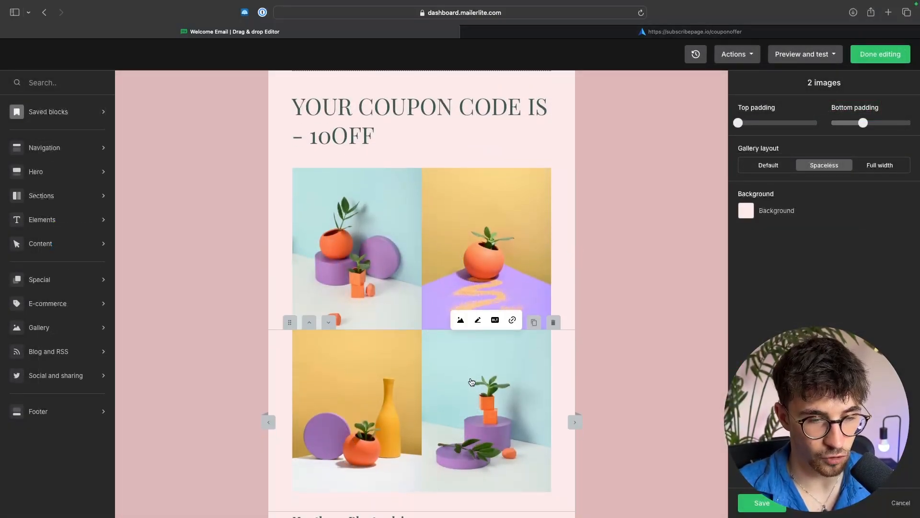
scroll(472, 382, down, 6)
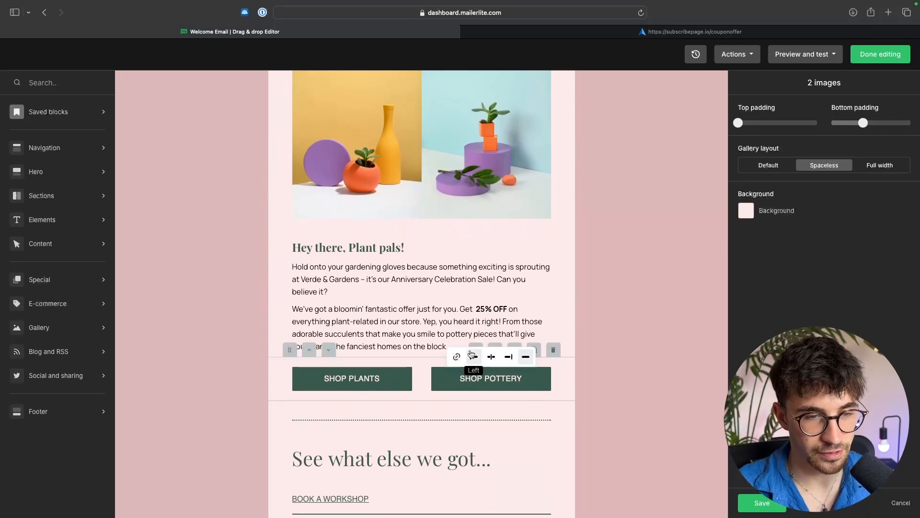
click(441, 344)
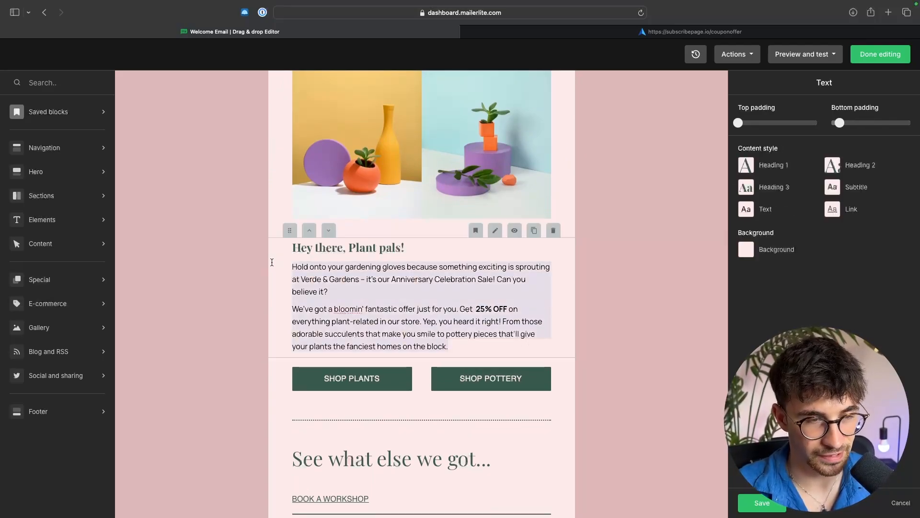
click(302, 260)
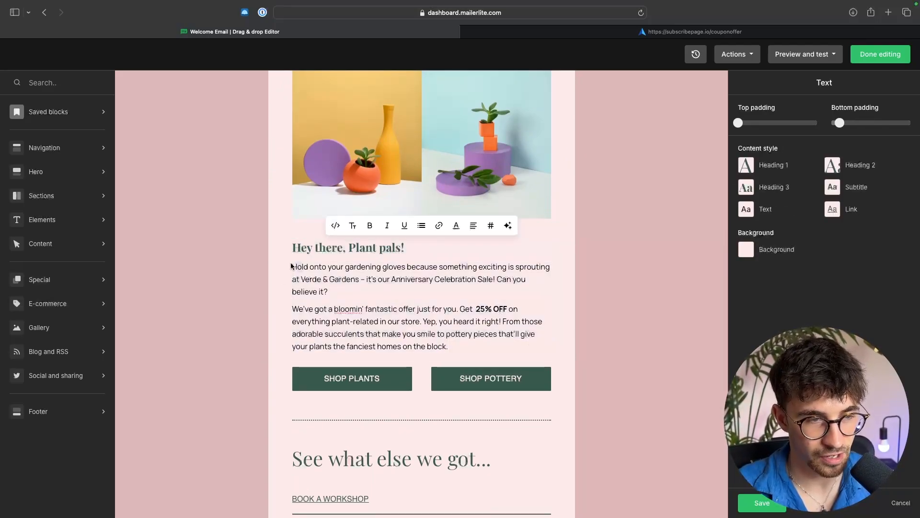
click(320, 279)
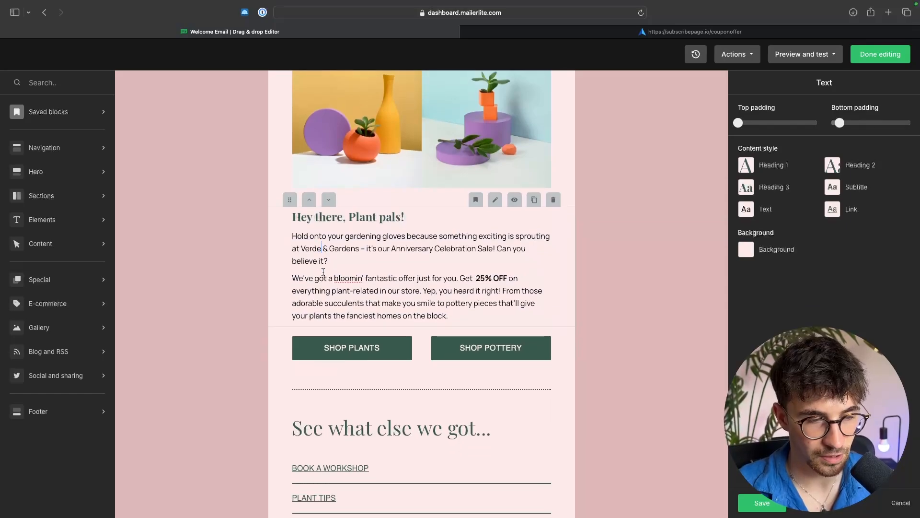
click(354, 343)
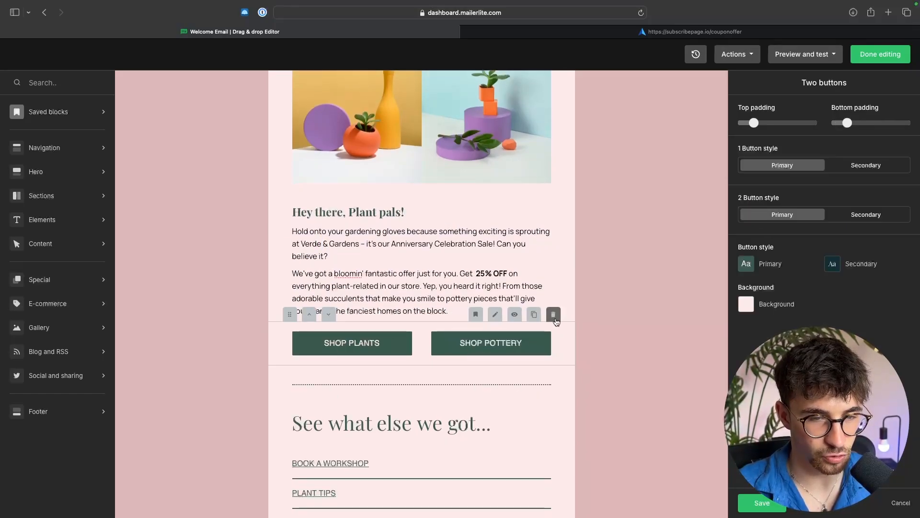
click(553, 315)
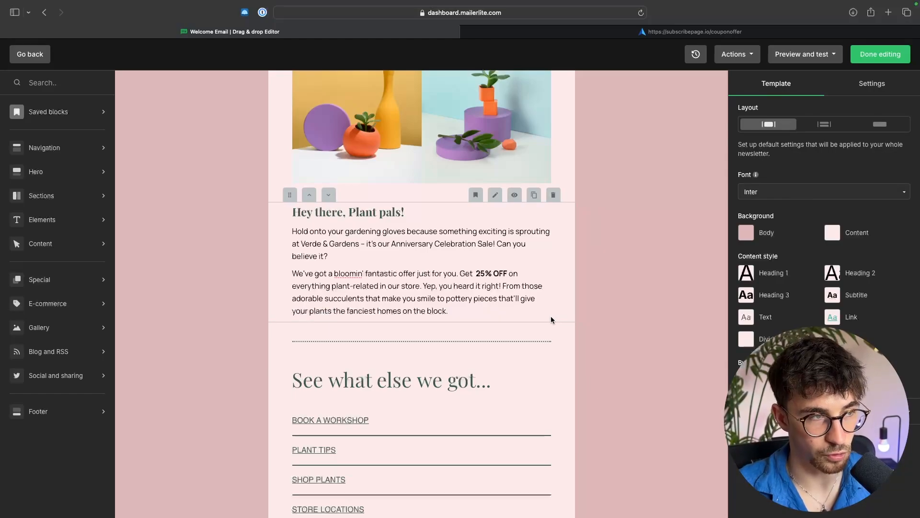
Step: Add a Button element below the body text of the email
mouse_move(41, 226)
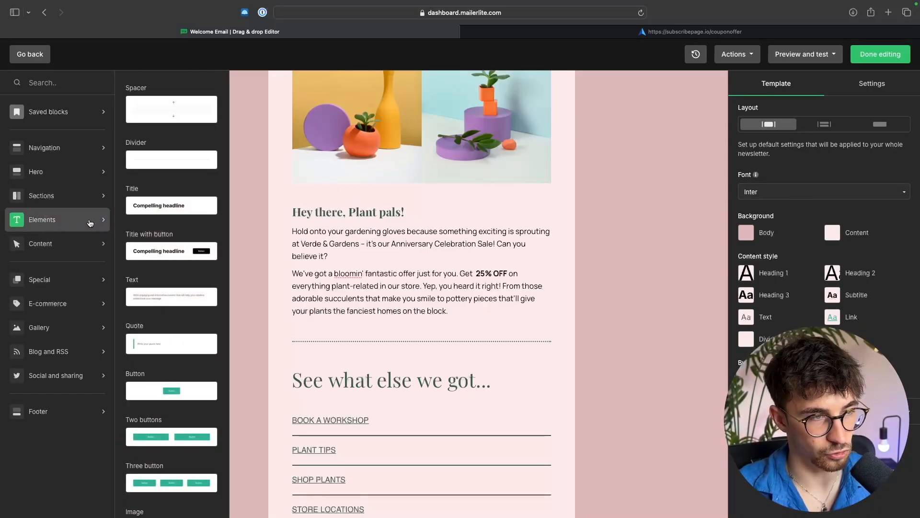
scroll(159, 209, down, 3)
scroll(158, 209, down, 1)
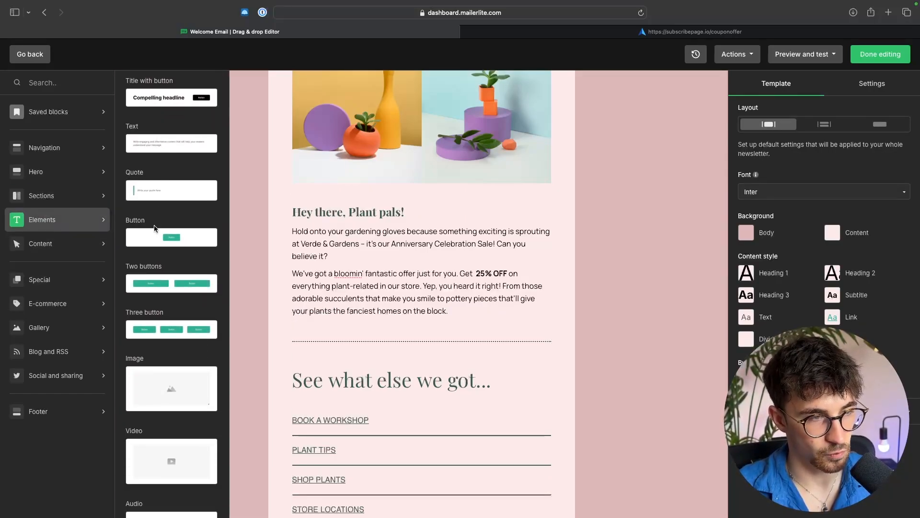
drag(155, 234, 410, 318)
Step: Delete the remaining template blocks below the new button, including the See what else we got section and the old footer
scroll(431, 336, down, 2)
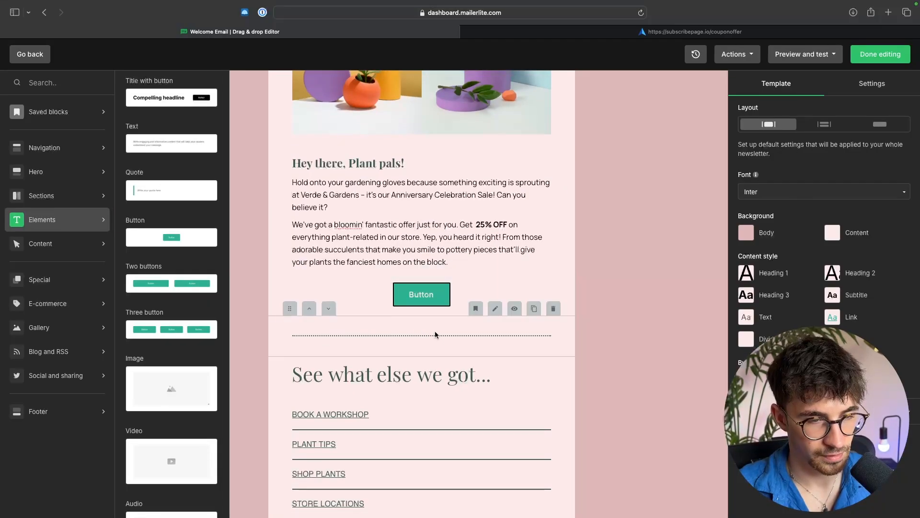
click(553, 309)
click(553, 348)
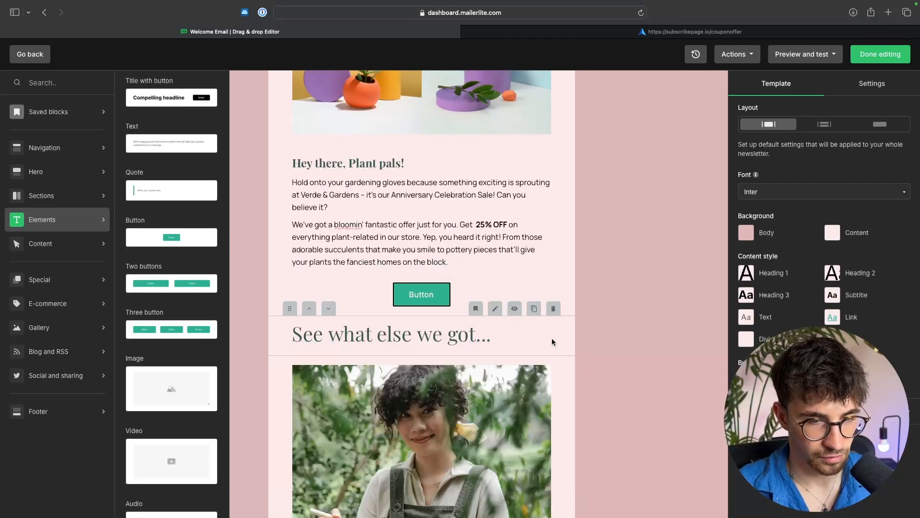
click(554, 309)
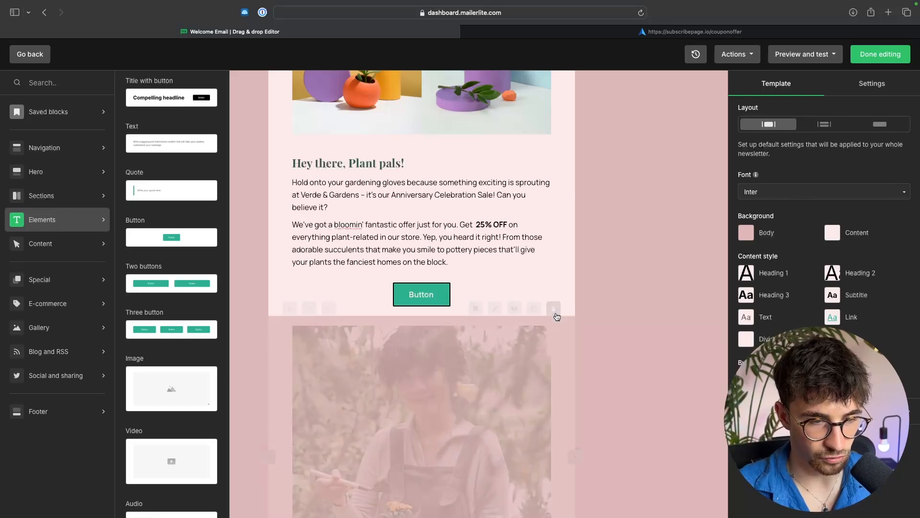
click(554, 308)
click(553, 309)
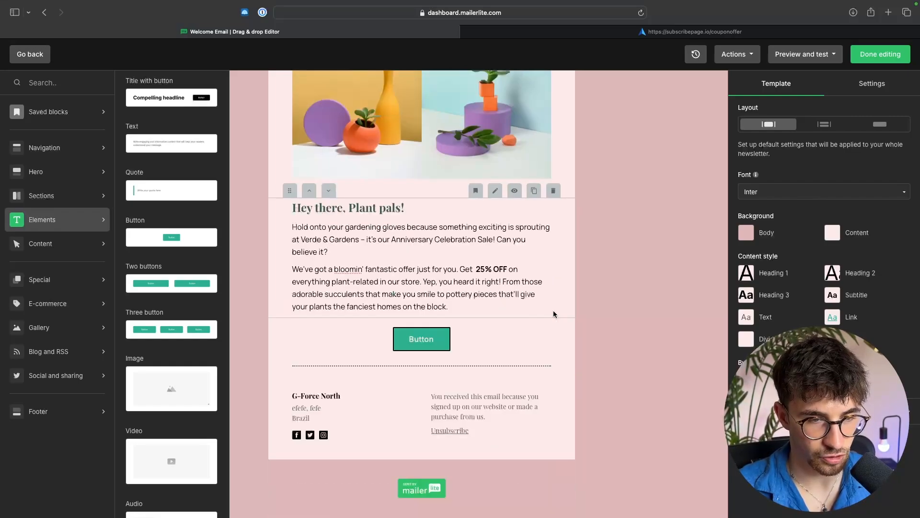
click(554, 369)
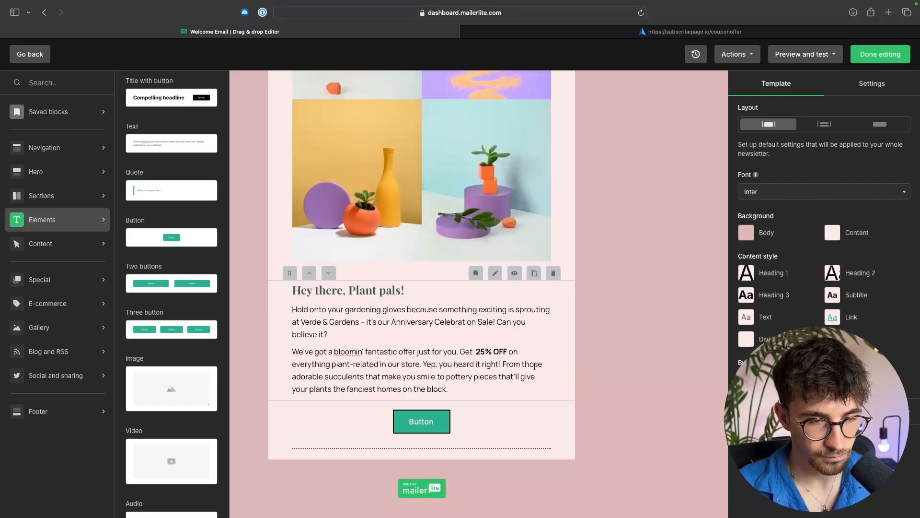
Step: Relabel the button SHOP NOW and link it to the pasted coupon landing page URL
double_click(428, 424)
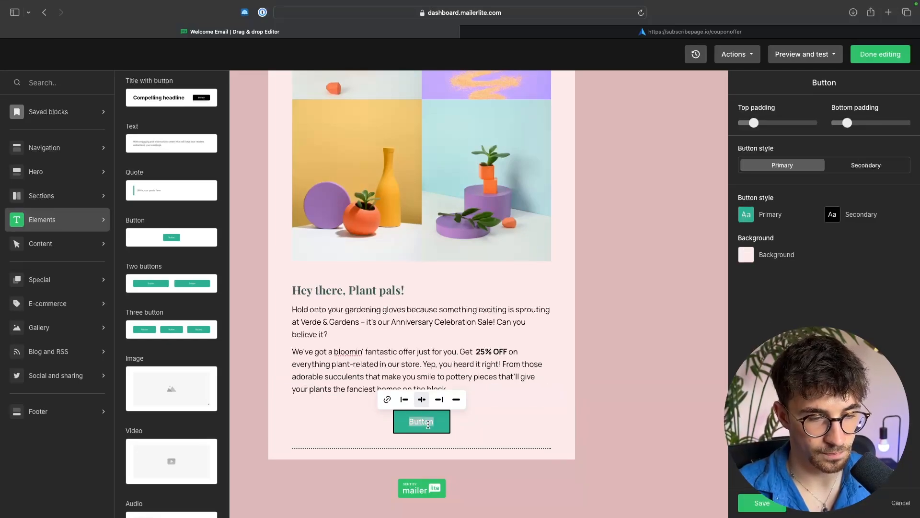
text(SHOP NOW)
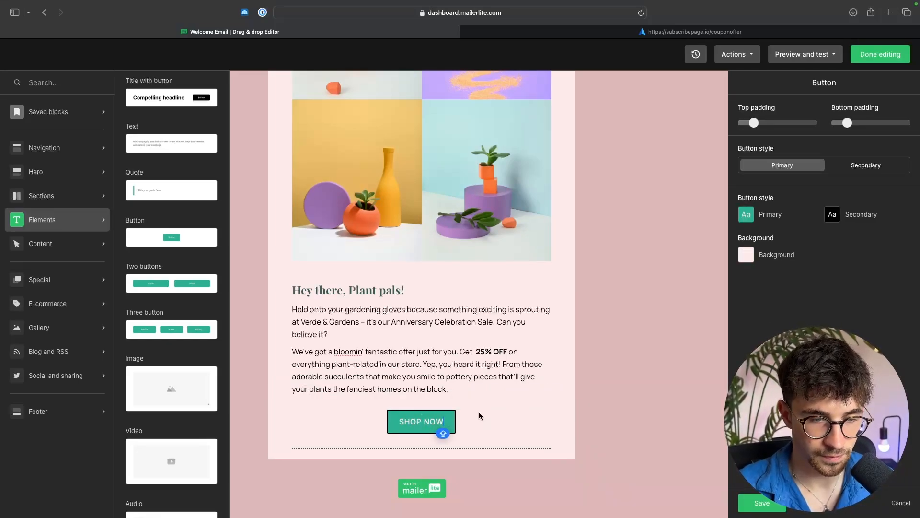
click(389, 402)
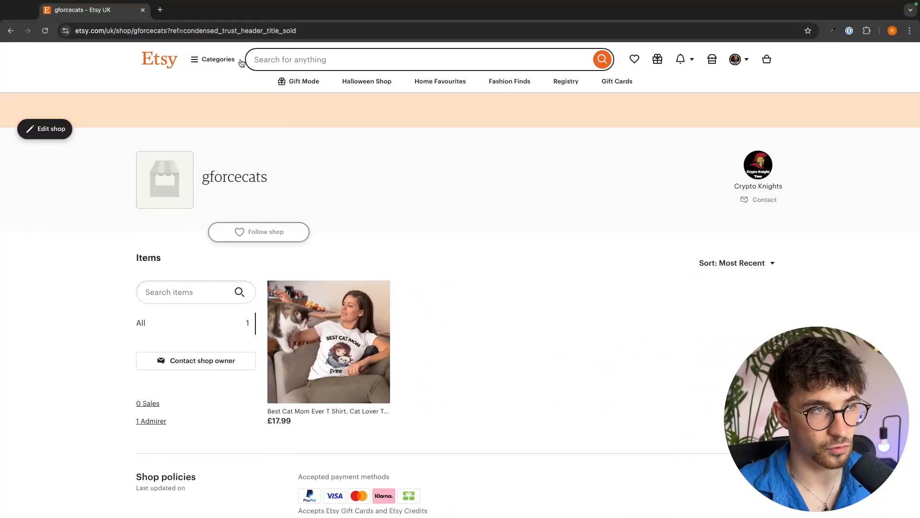
click(230, 35)
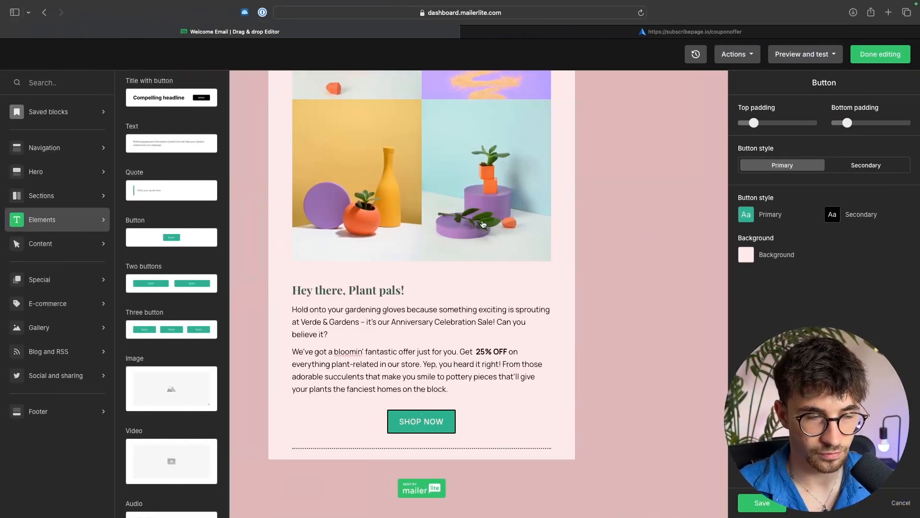
click(389, 401)
key(super+v)
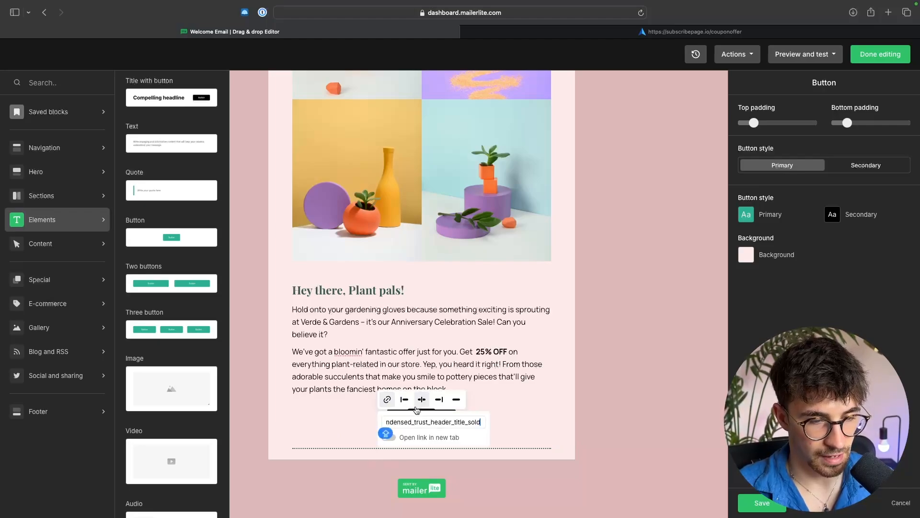
key(Return)
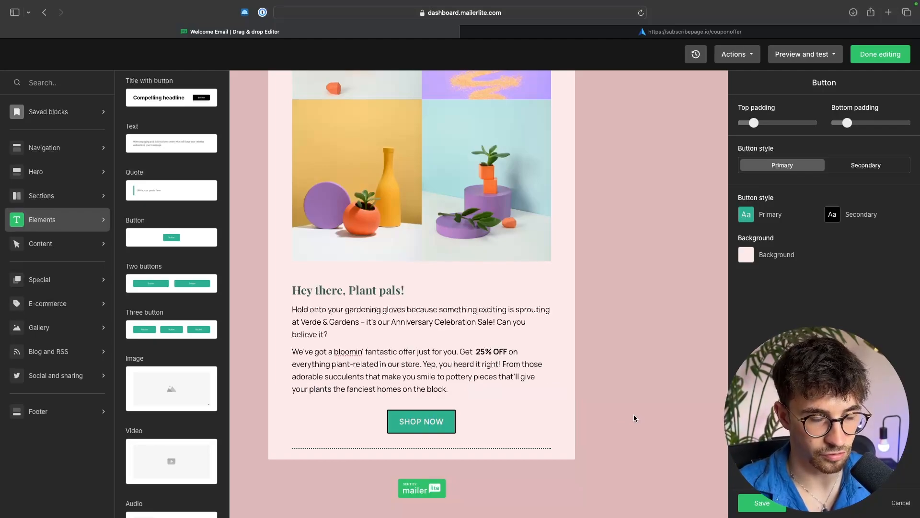
Step: Replace the Verde & Gardens logo at the top of the email with the blue arrow logo image
scroll(633, 414, up, 10)
scroll(634, 414, up, 1)
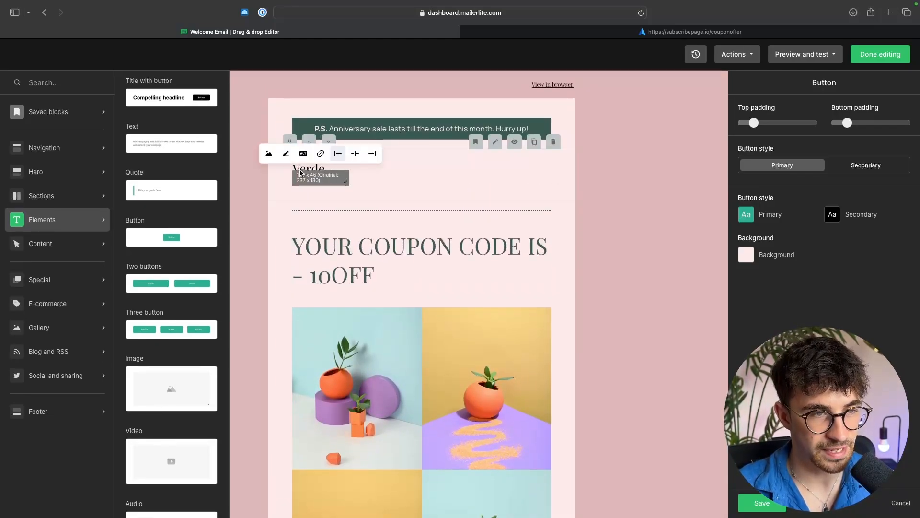
click(268, 154)
click(365, 359)
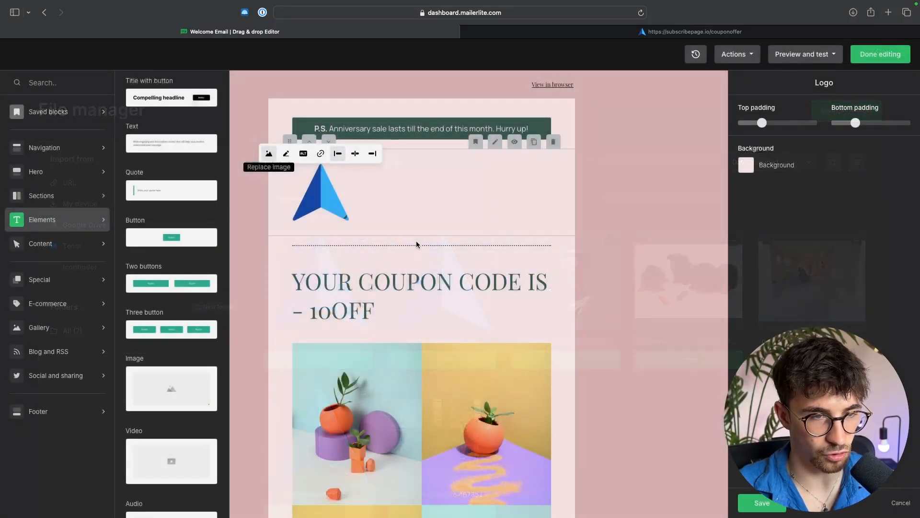
click(582, 234)
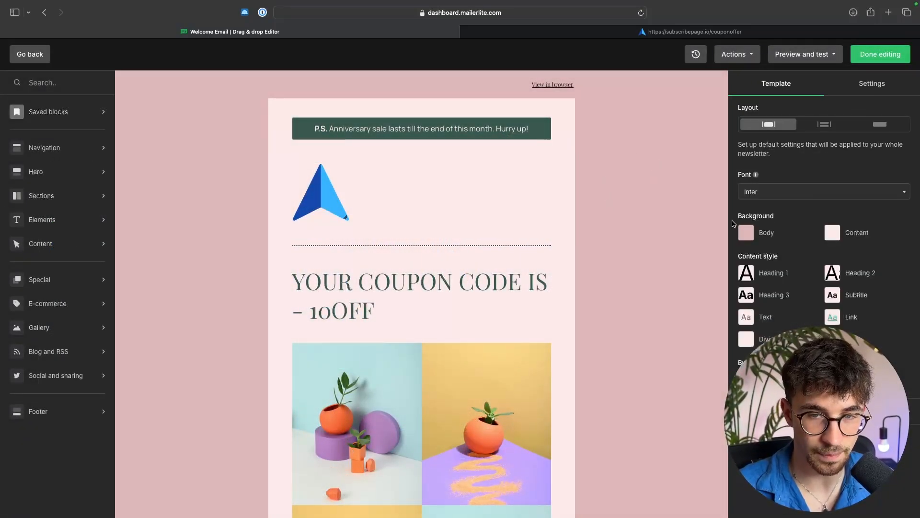
Step: Delete the P.S. anniversary sale banner above the logo
click(490, 188)
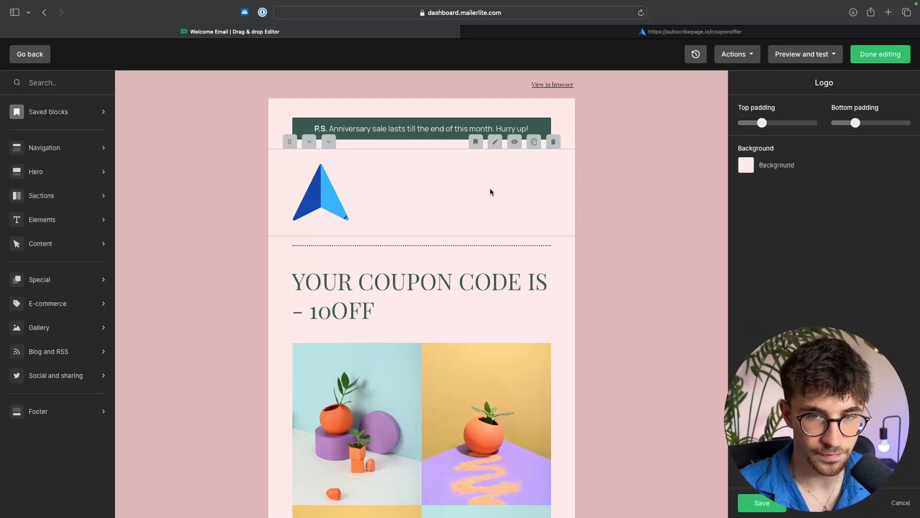
click(557, 107)
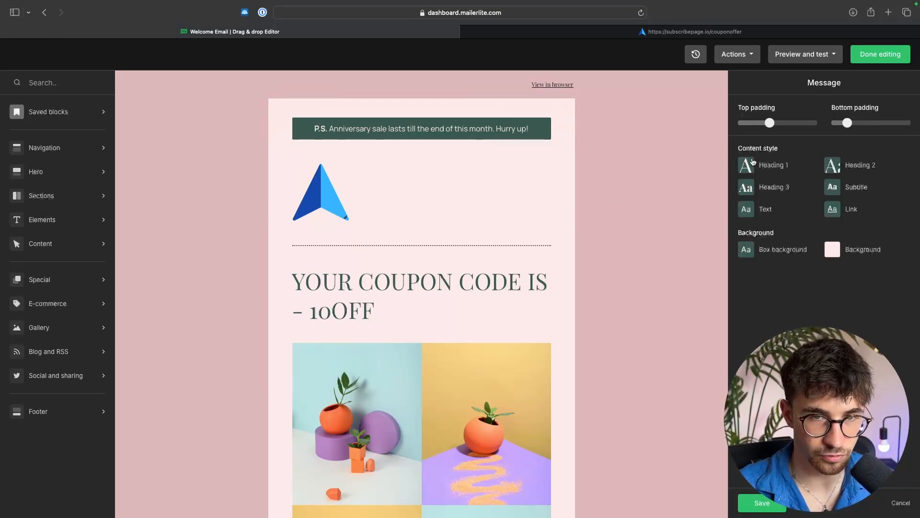
click(554, 93)
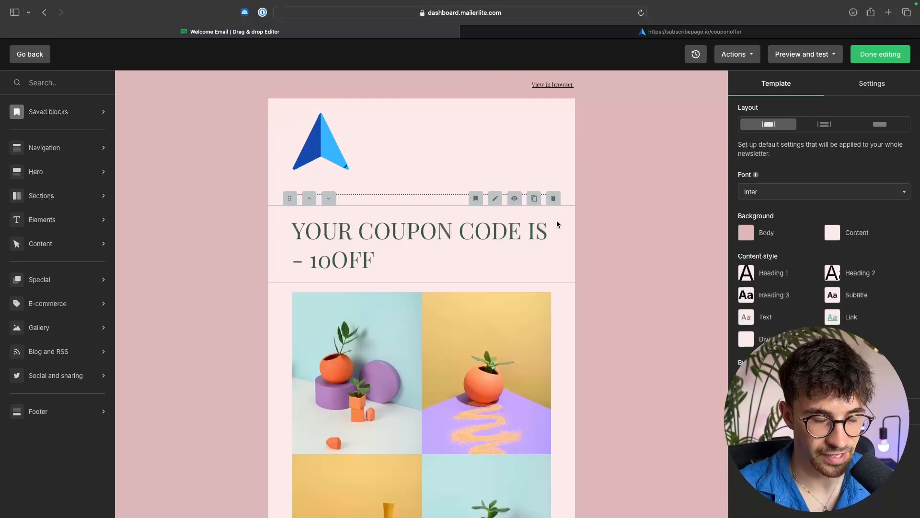
Step: Resolve the missing unsubscribe link by adding a Centered footer block below the SHOP NOW button
scroll(537, 243, down, 5)
scroll(537, 243, down, 2)
scroll(537, 243, up, 10)
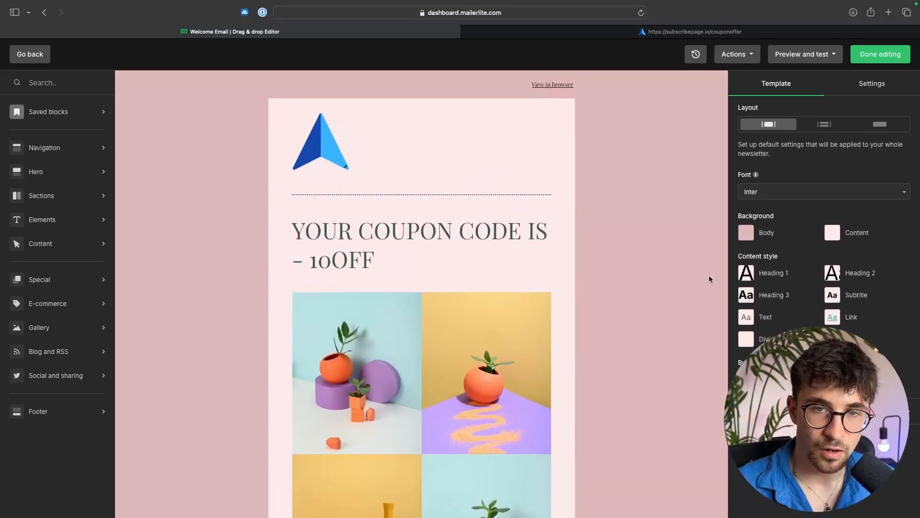
click(878, 57)
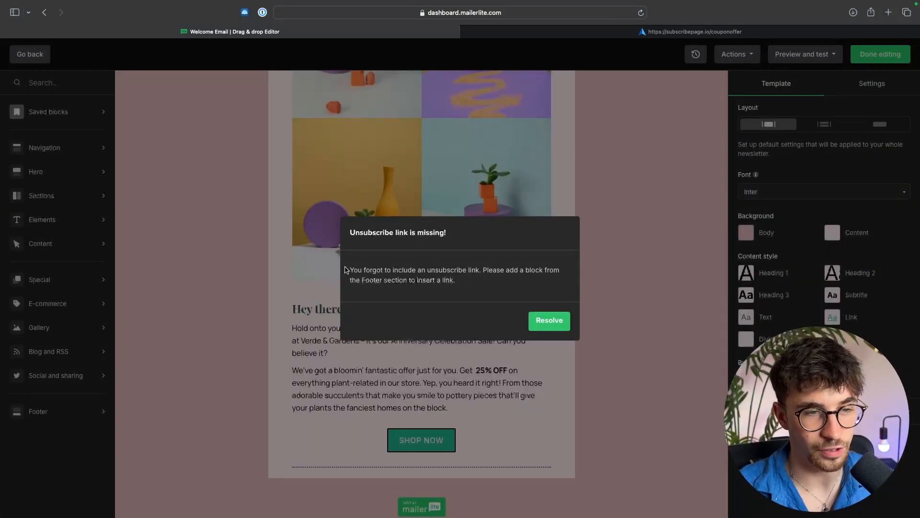
drag(347, 269, 498, 277)
click(502, 281)
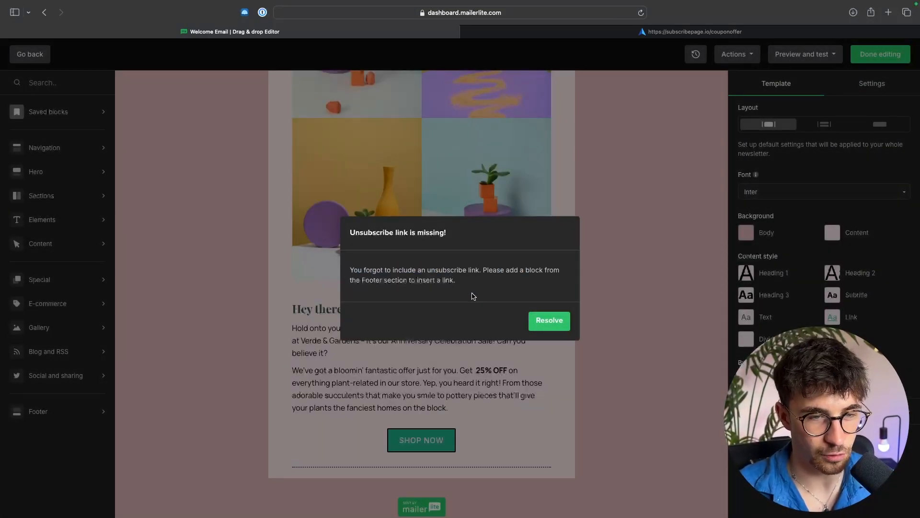
click(549, 321)
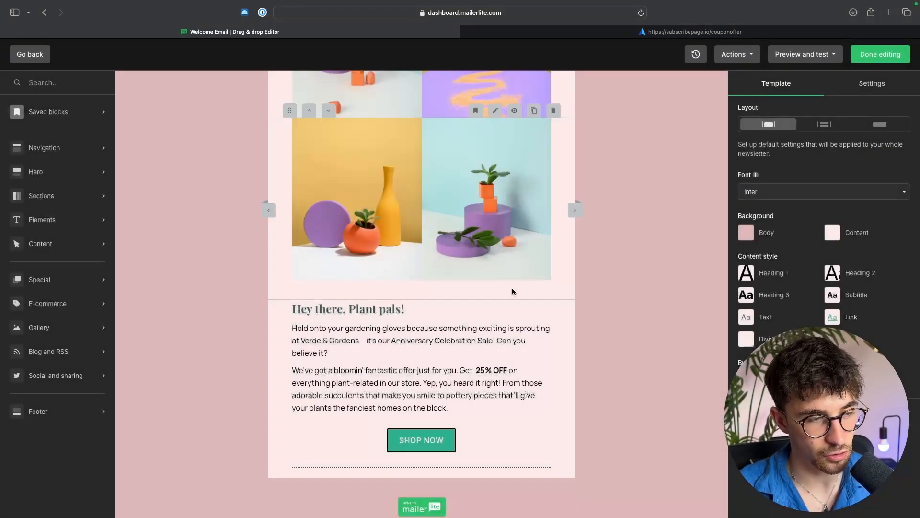
click(42, 411)
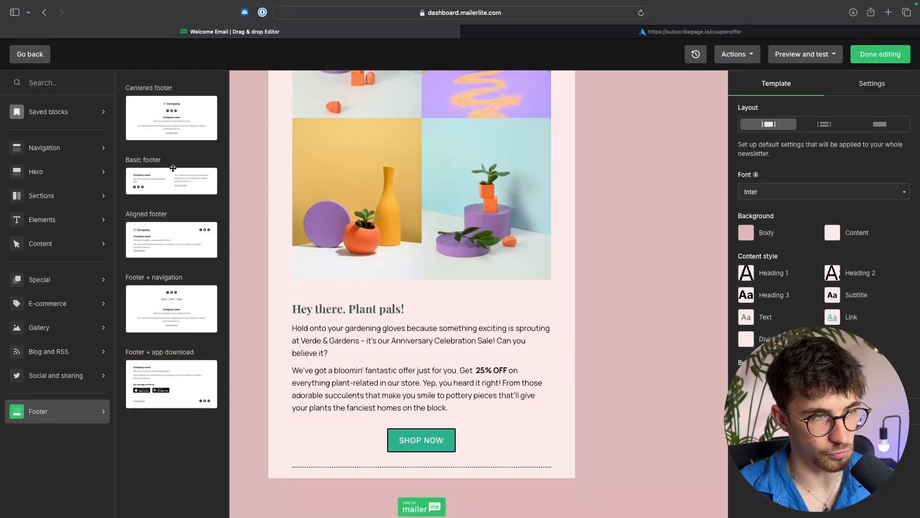
drag(163, 114, 389, 419)
Step: Check the new footer and finish editing the email design
scroll(524, 410, down, 3)
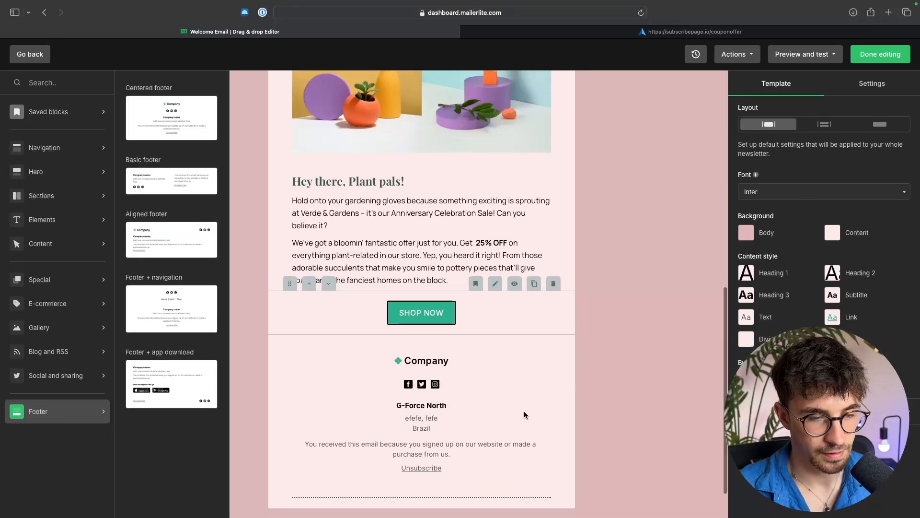
click(420, 431)
drag(452, 445, 274, 431)
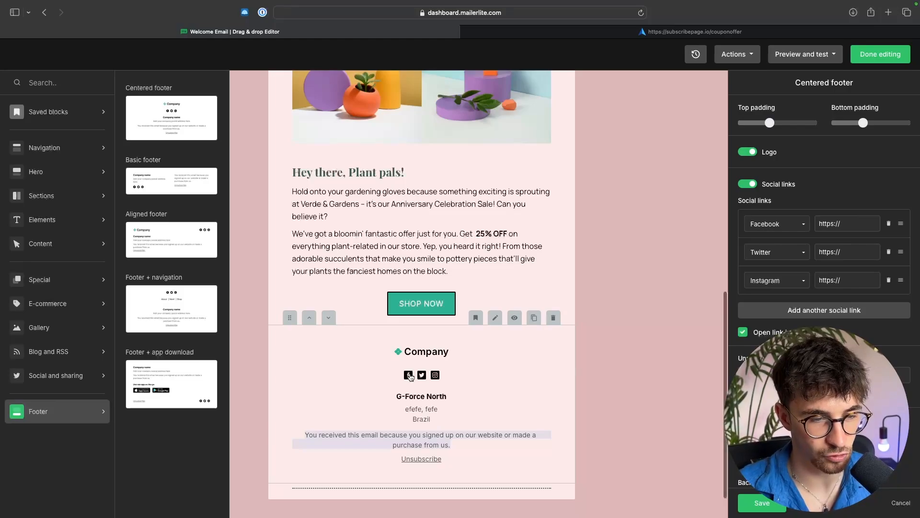
click(491, 373)
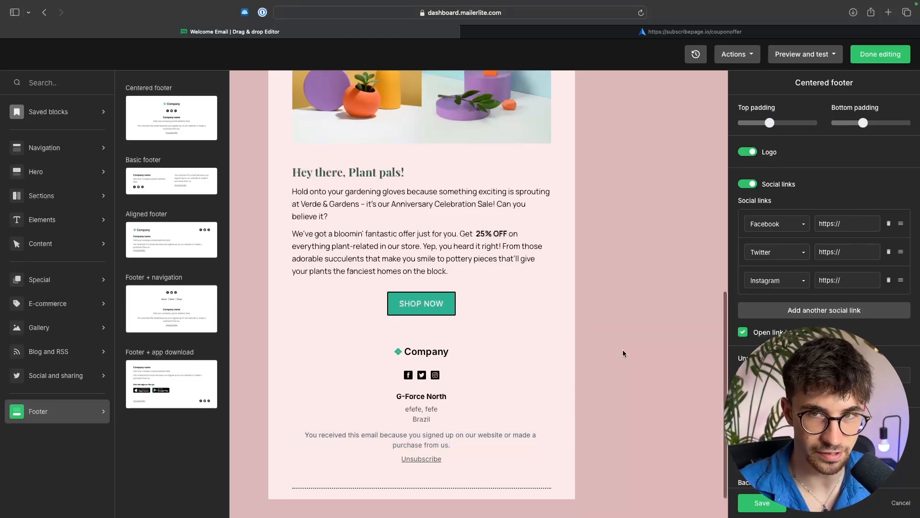
click(868, 57)
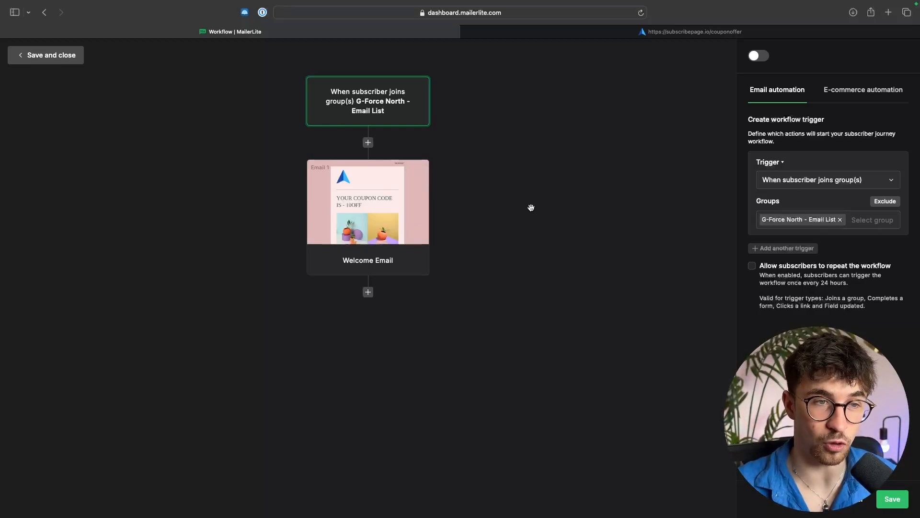
Step: Add a Delay step after the Welcome Email waiting 5 days and save it
click(368, 292)
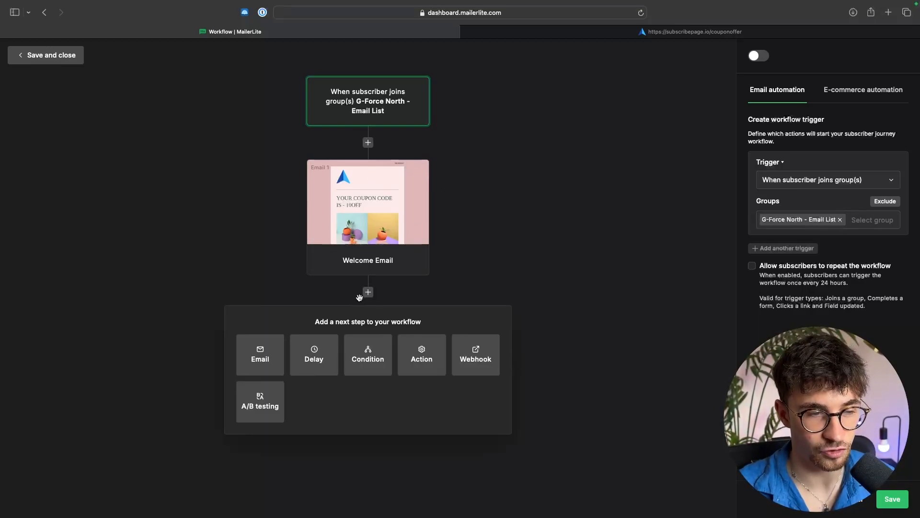
click(312, 350)
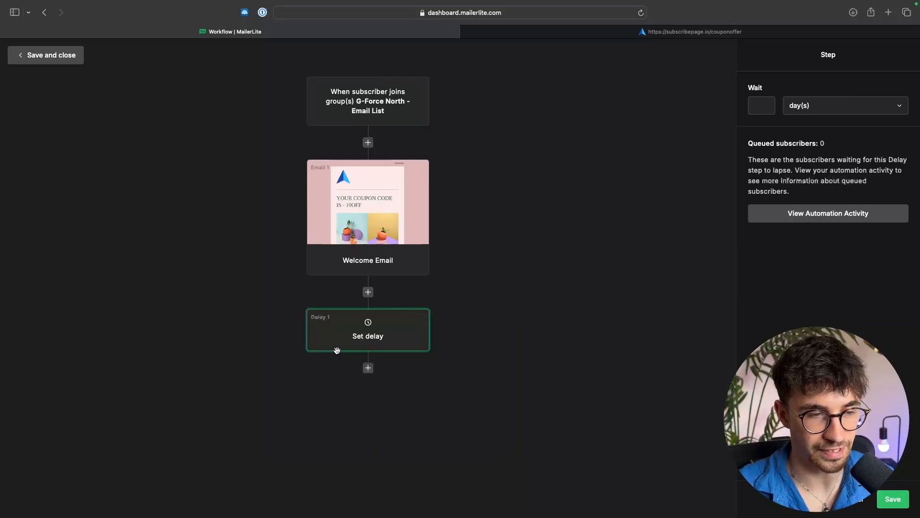
click(757, 106)
text(5)
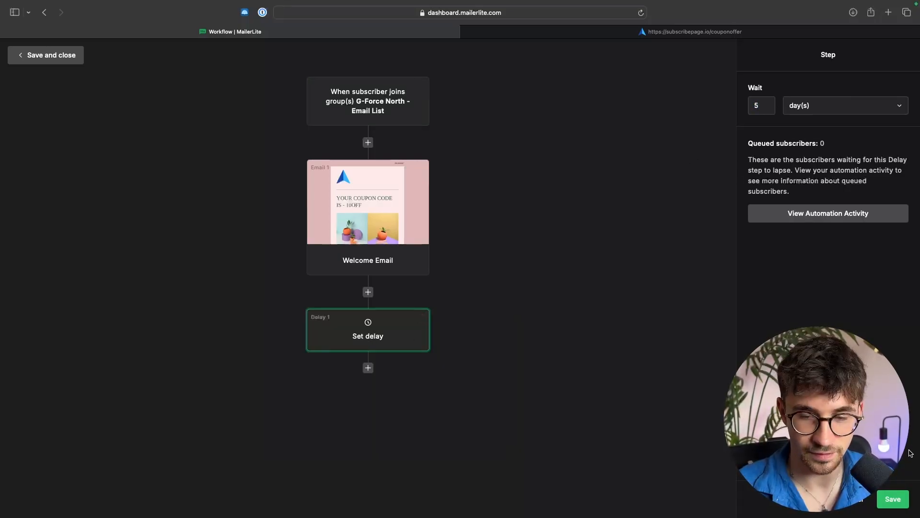
click(893, 497)
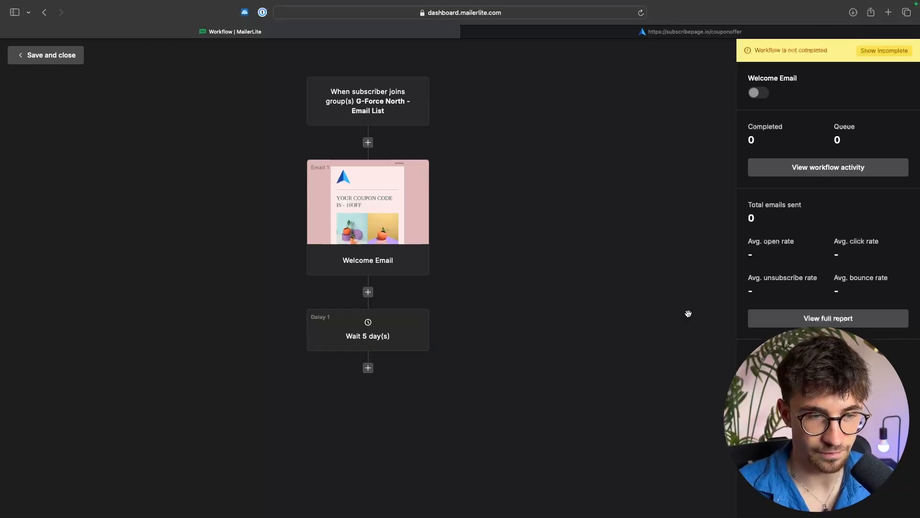
Step: Save and close the workflow
click(367, 368)
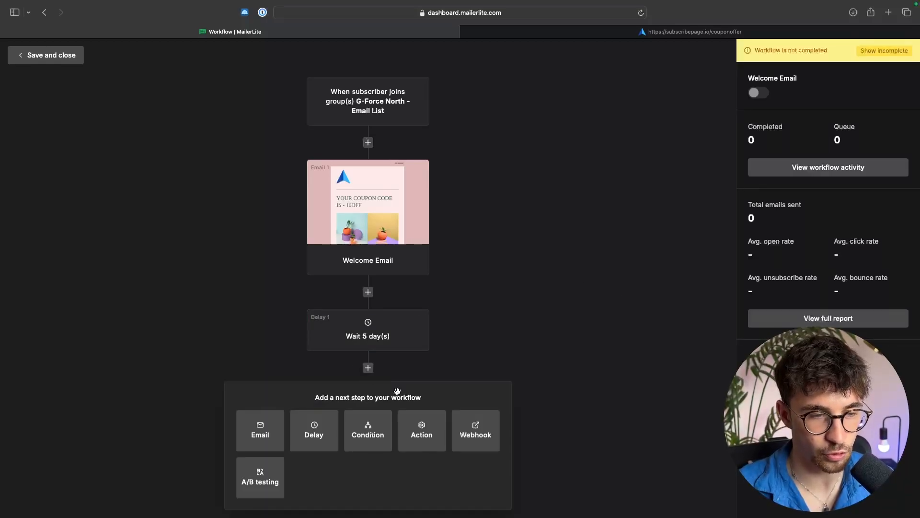
click(511, 344)
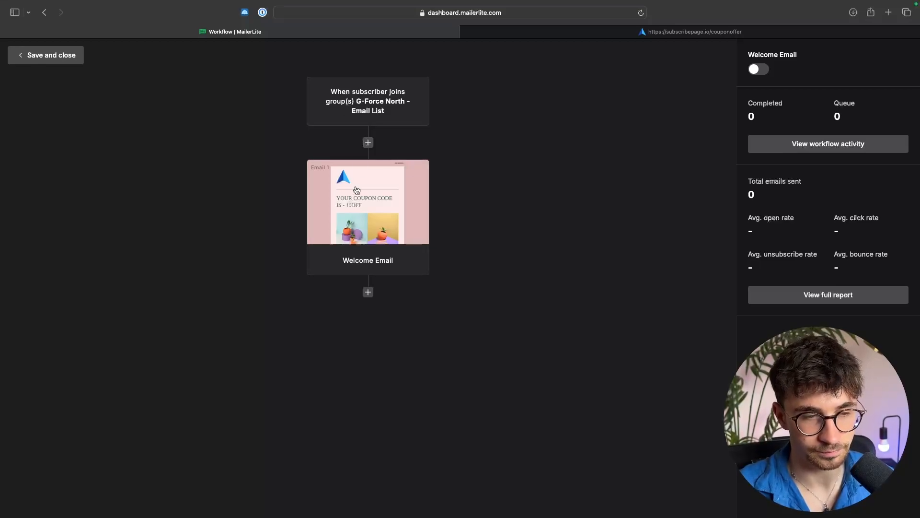
click(28, 59)
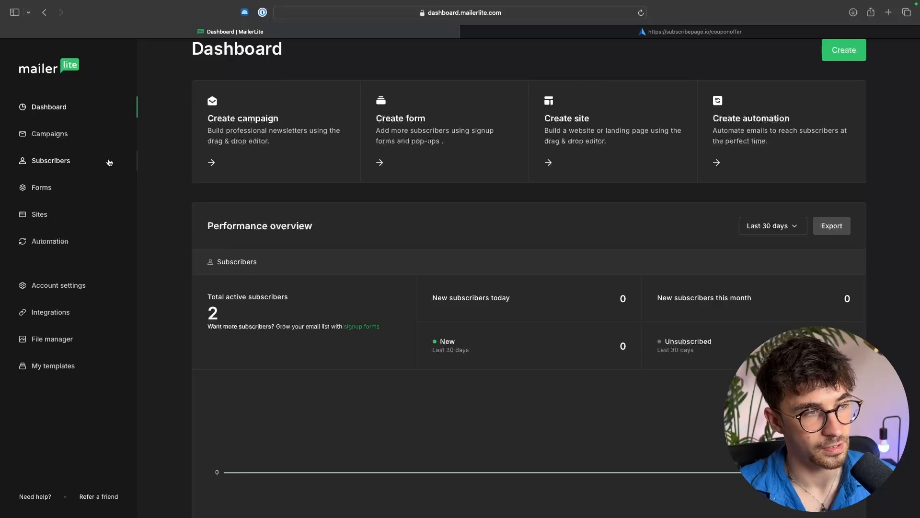
click(33, 136)
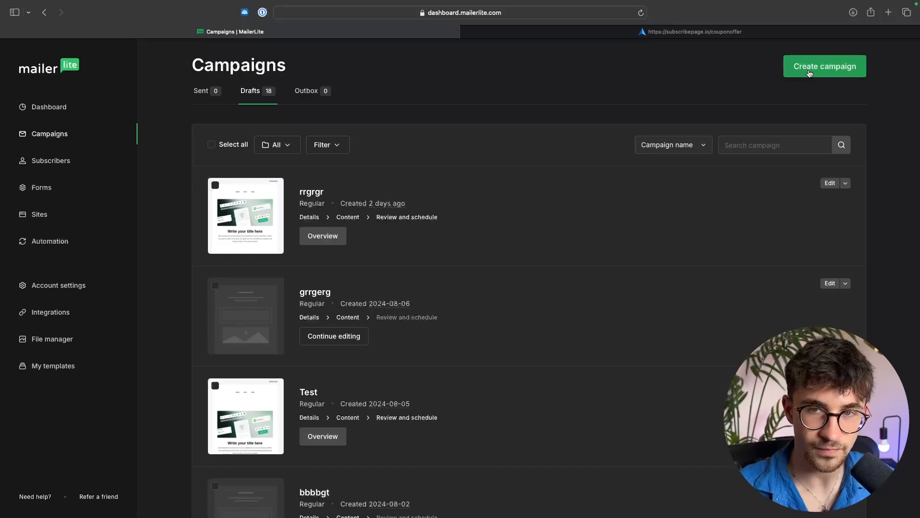
click(851, 73)
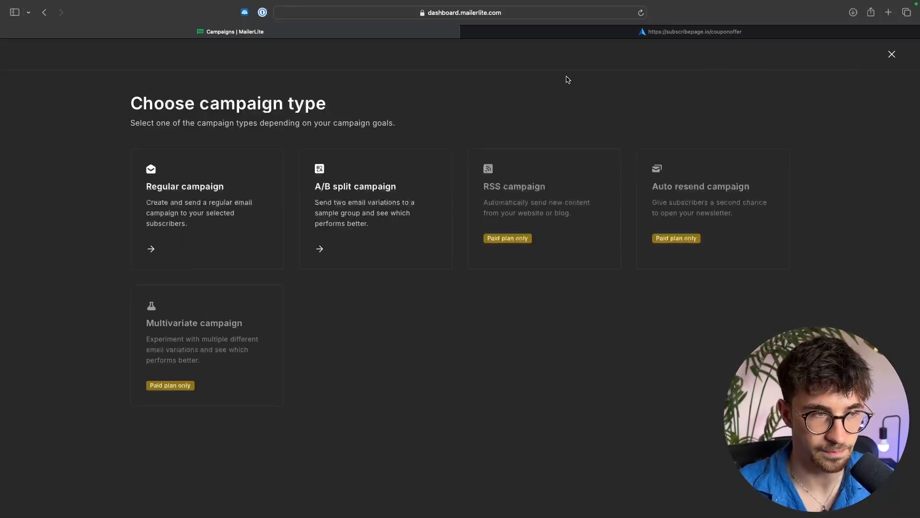
click(216, 202)
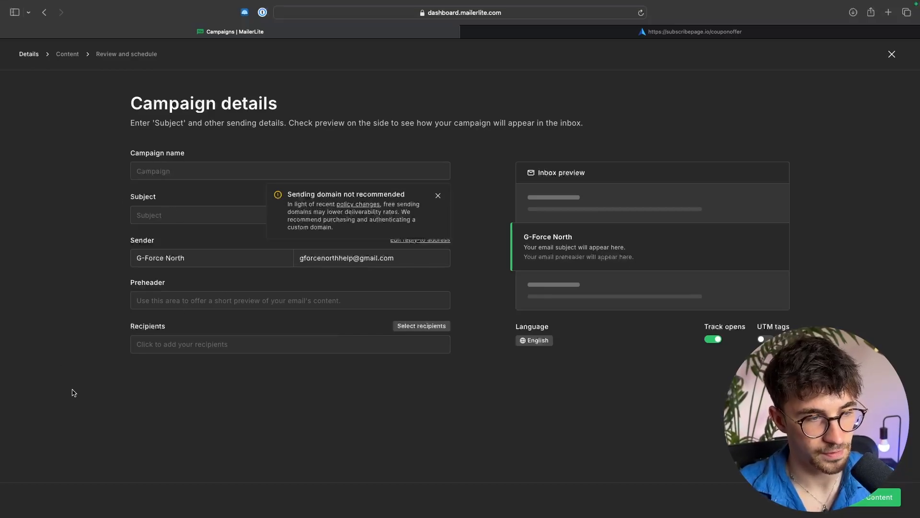
click(213, 344)
click(267, 397)
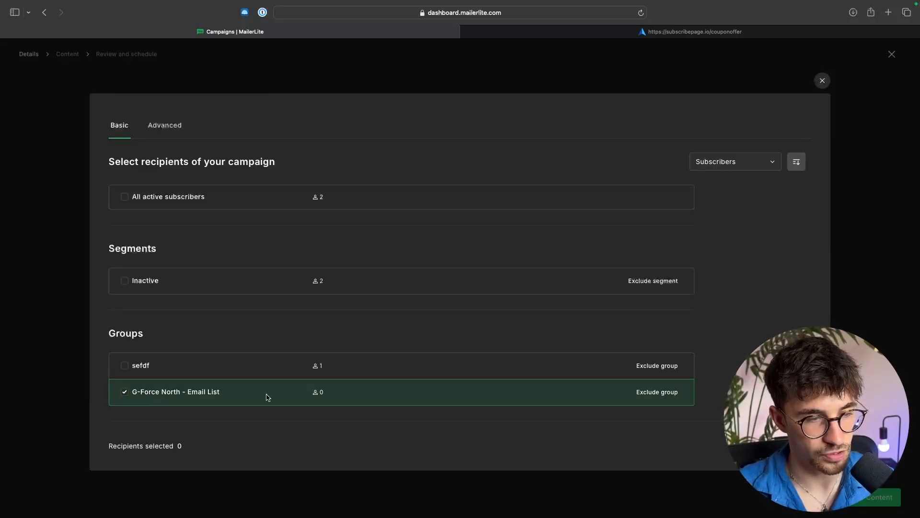
click(162, 394)
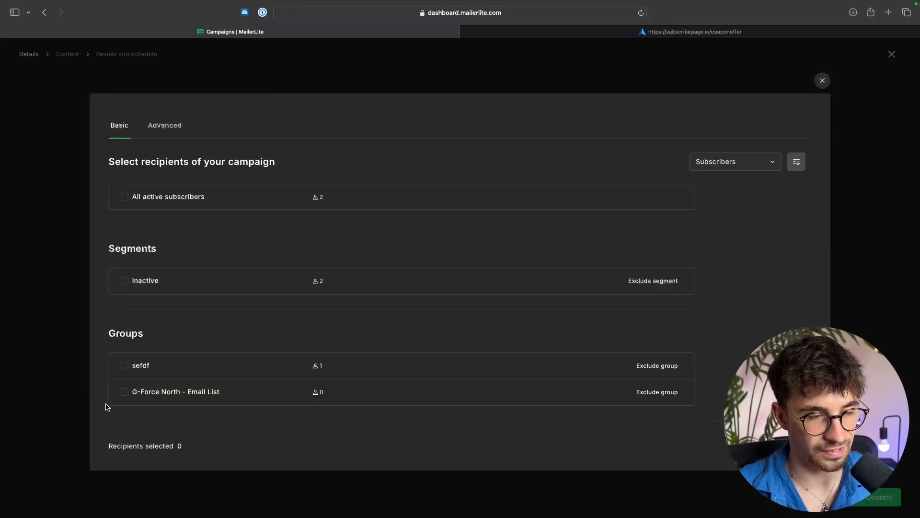
click(822, 80)
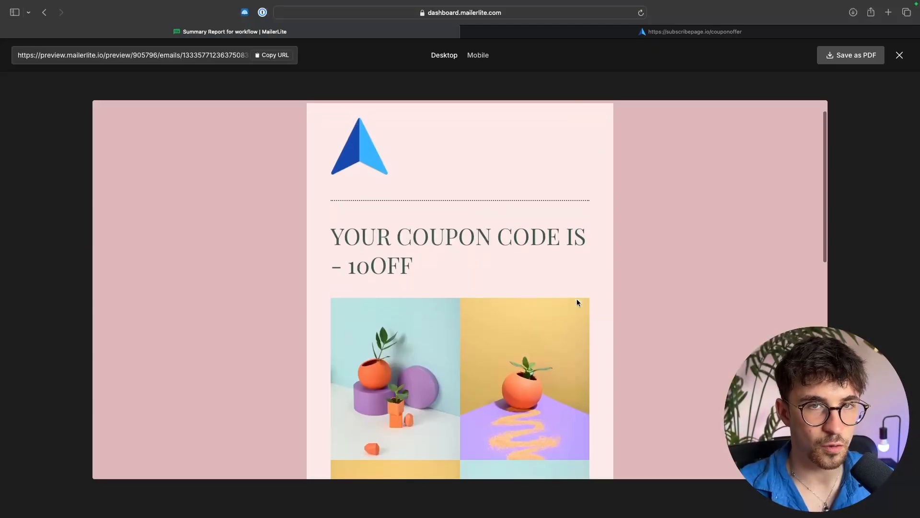
Step: Review the welcome email preview and select the 10OFF coupon code in its heading
scroll(577, 300, down, 3)
scroll(578, 301, down, 1)
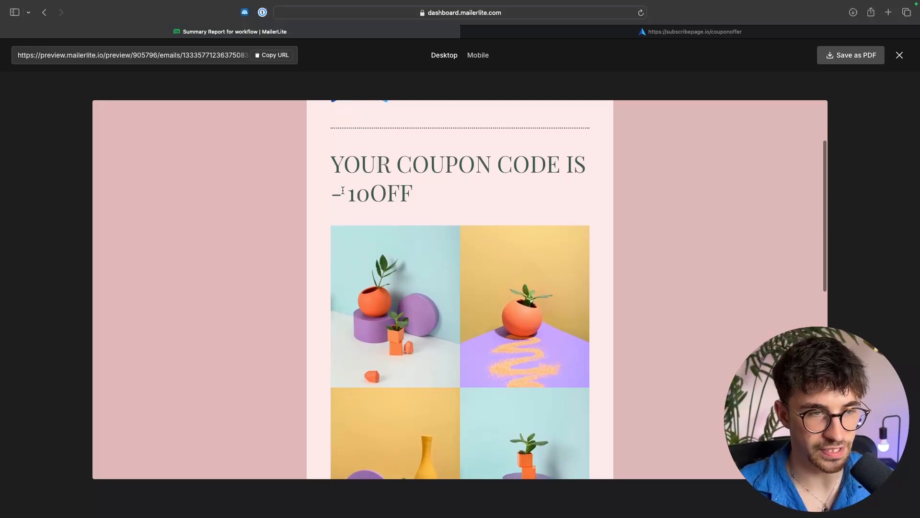
drag(343, 190, 404, 193)
click(433, 192)
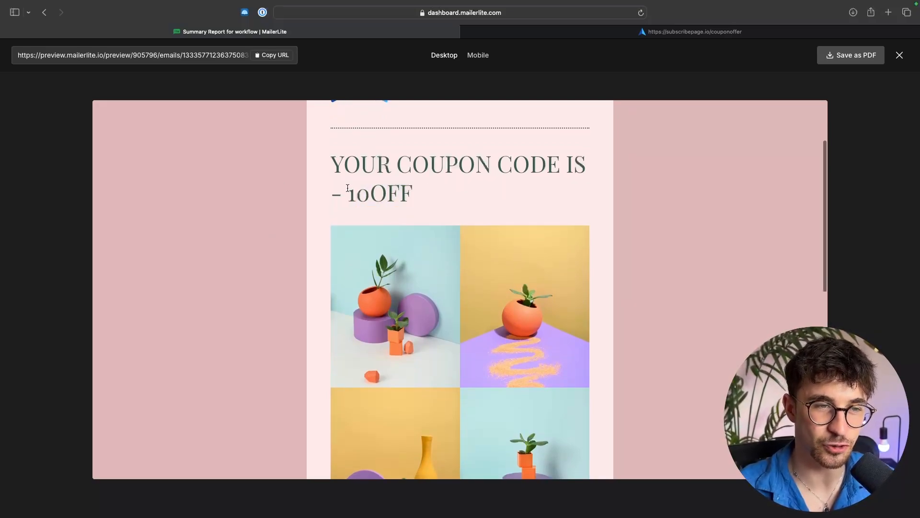
mouse_move(347, 188)
mouse_down()
mouse_move(448, 197)
mouse_move(342, 195)
mouse_up()
click(450, 196)
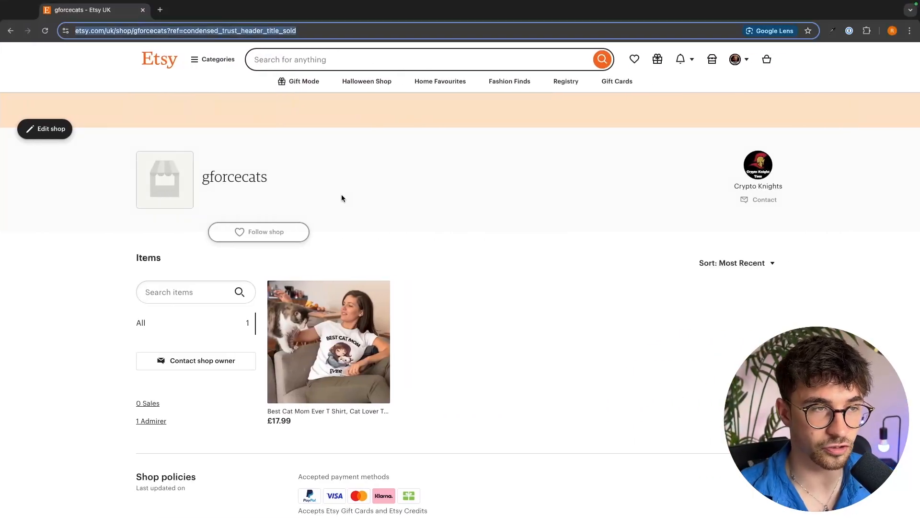
Step: Switch to the Etsy shop and open Shop Manager's marketing sales and discounts to create a promo code
click(431, 196)
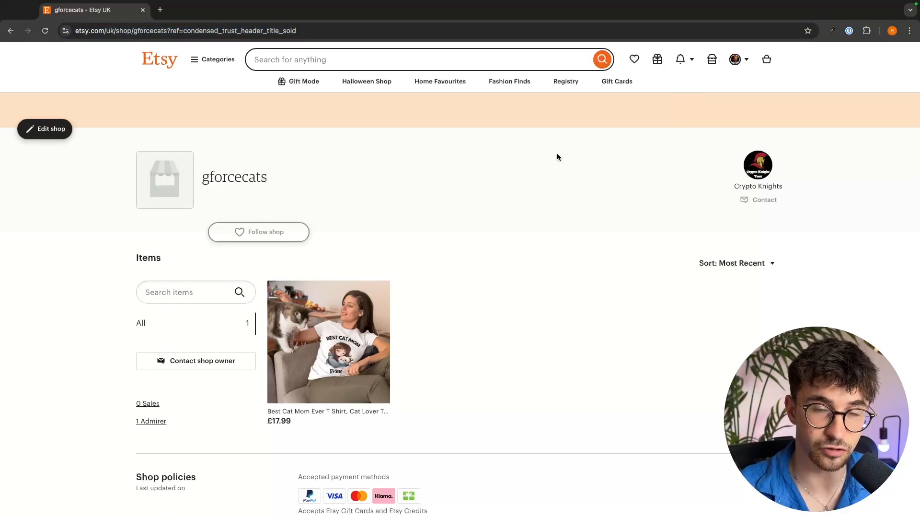
click(745, 64)
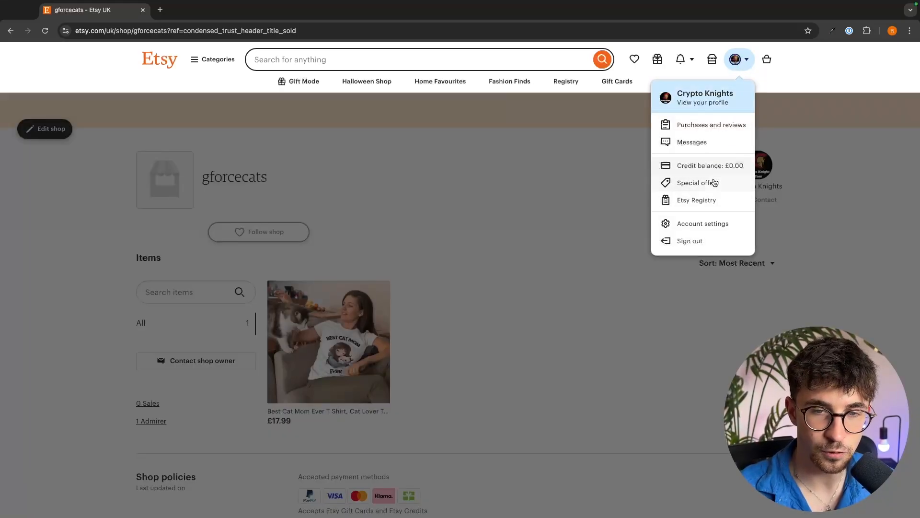
click(713, 228)
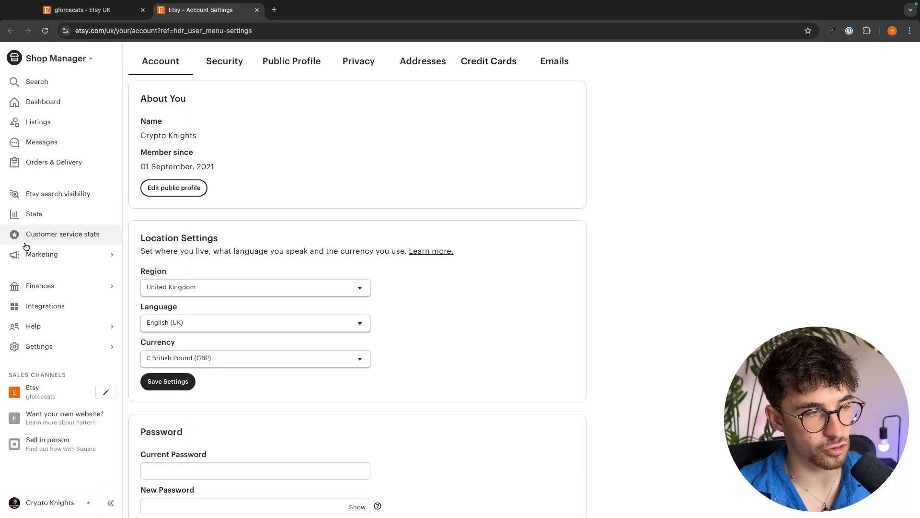
click(50, 255)
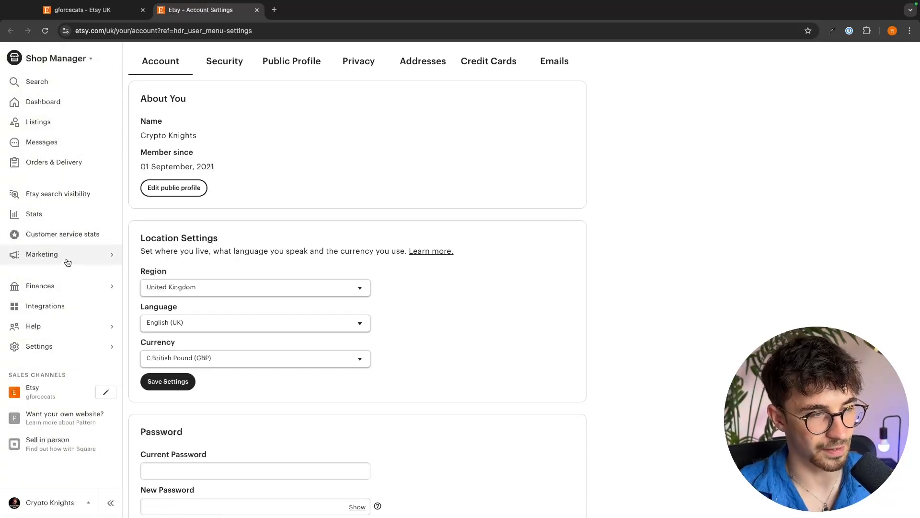
click(67, 259)
click(57, 108)
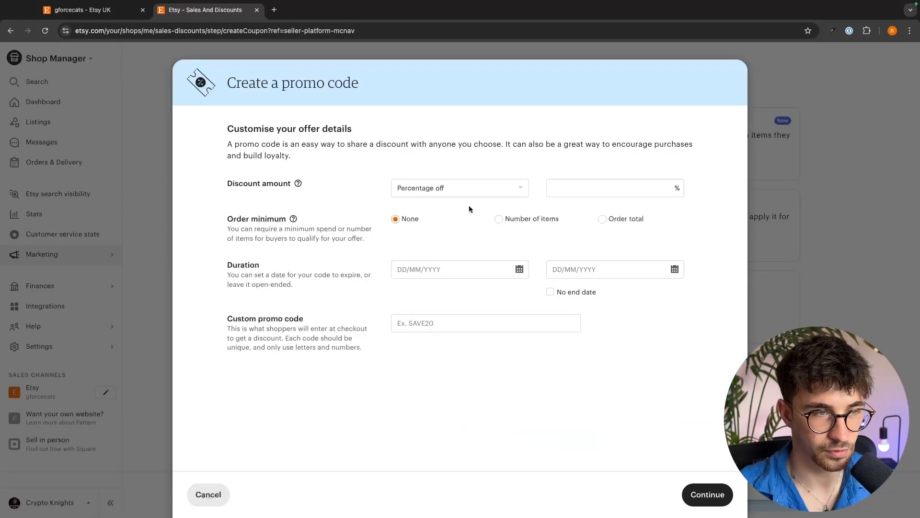
Step: Set the promo code's discount amount to 10 percent off
drag(225, 184, 288, 186)
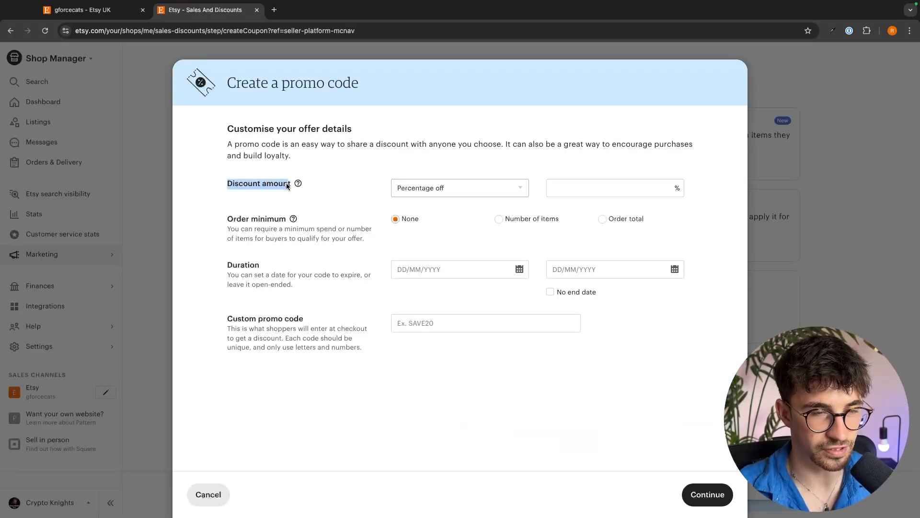
click(581, 184)
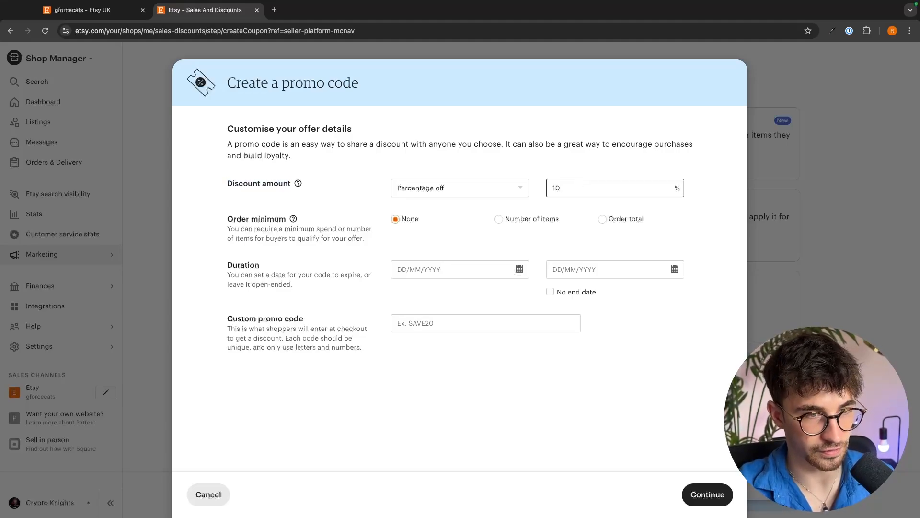
click(591, 151)
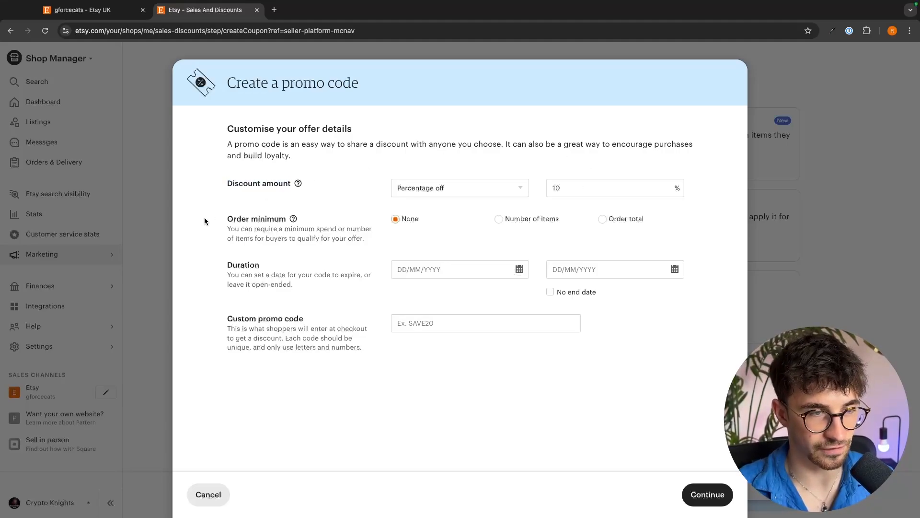
drag(204, 220, 369, 230)
click(380, 231)
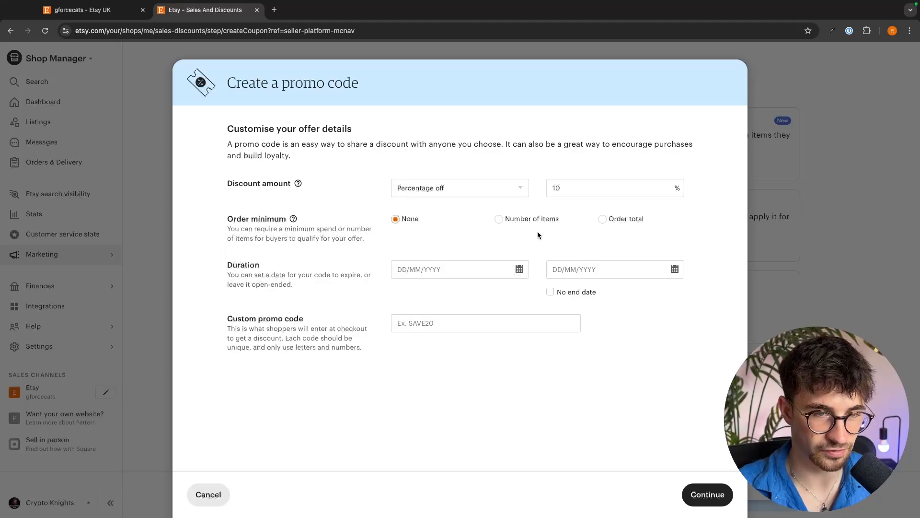
click(510, 219)
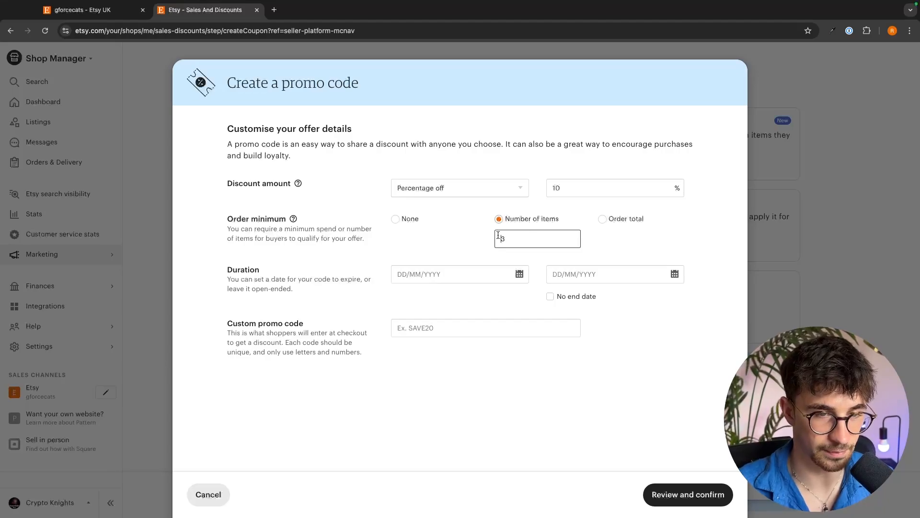
click(618, 220)
text(70)
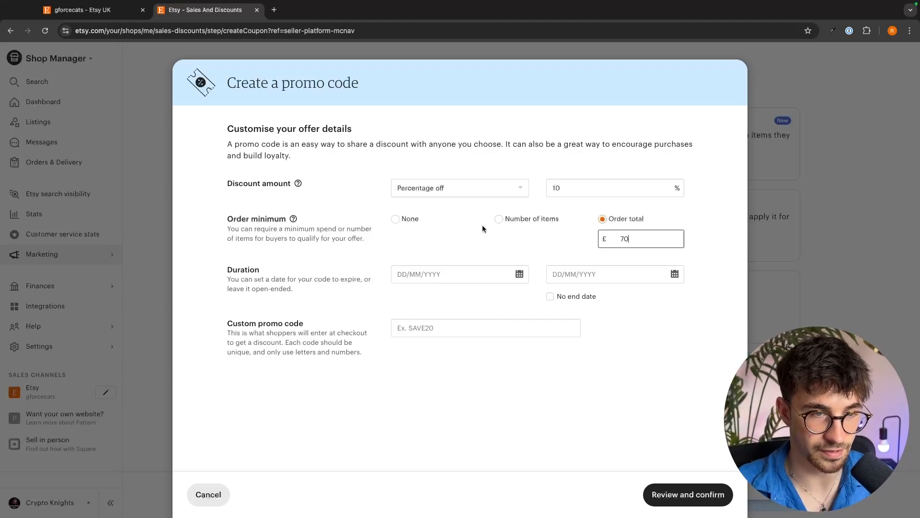
click(408, 219)
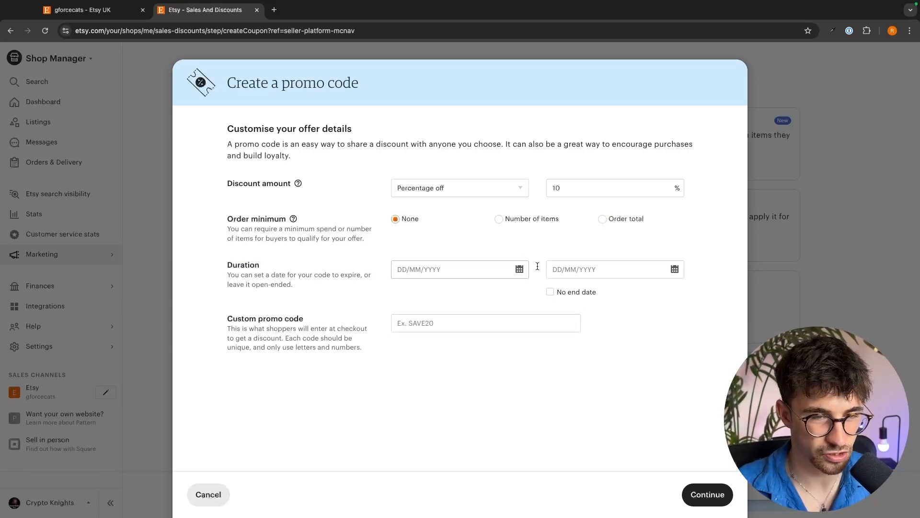
Step: Give the promo code no end date and a start date of 24/09/2024
click(550, 292)
click(456, 268)
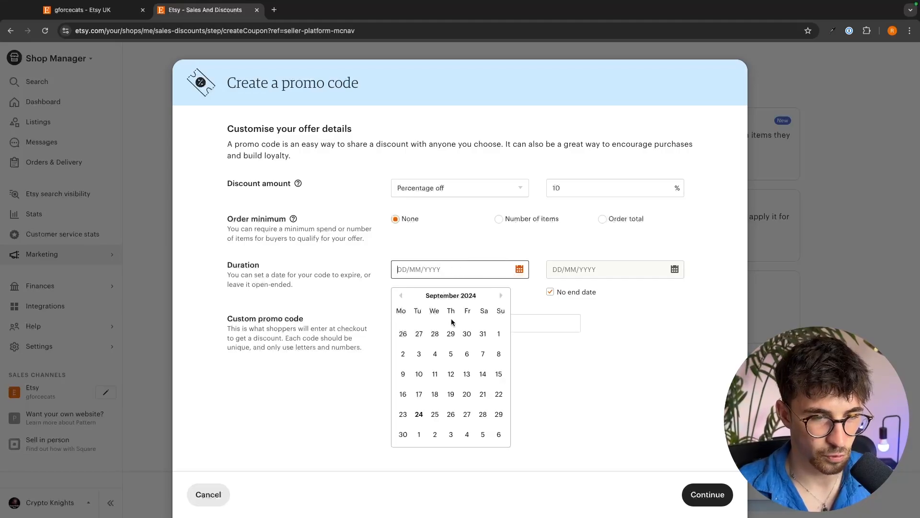
click(418, 414)
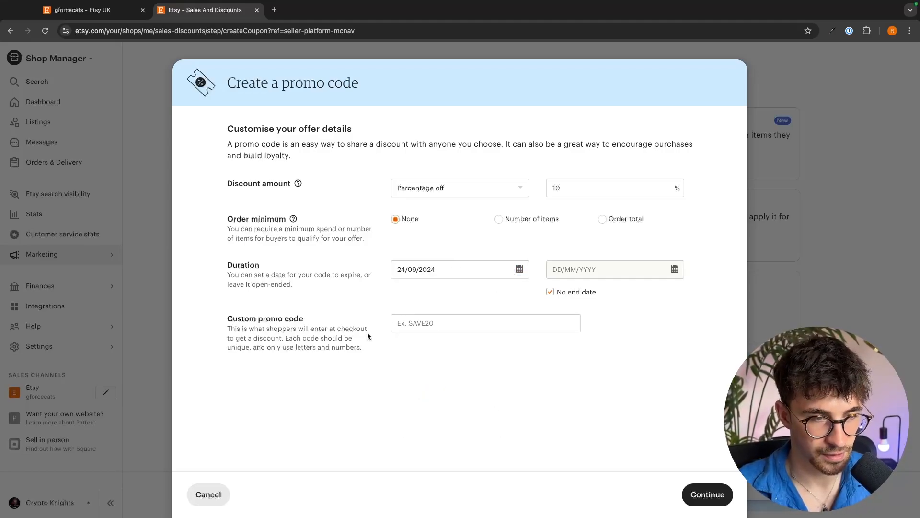
Step: Enter 10OFF as the custom promo code and continue
click(432, 324)
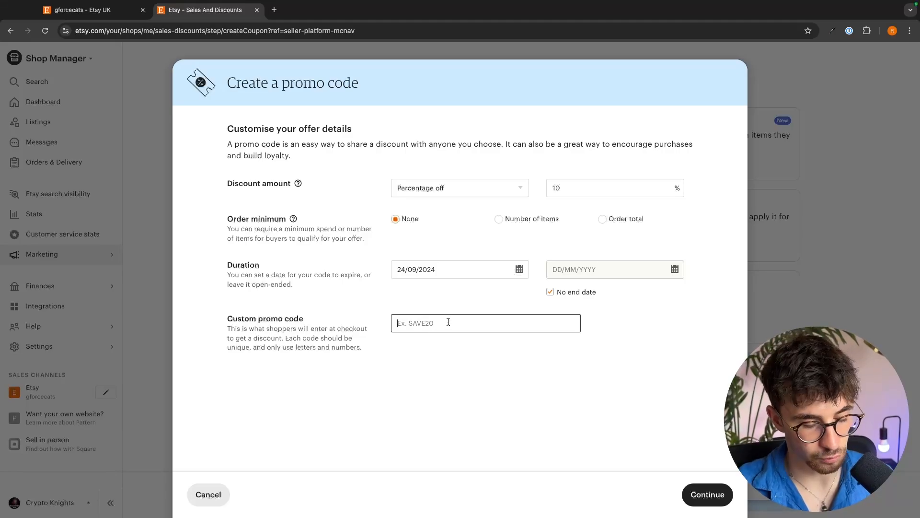
text(10OFF)
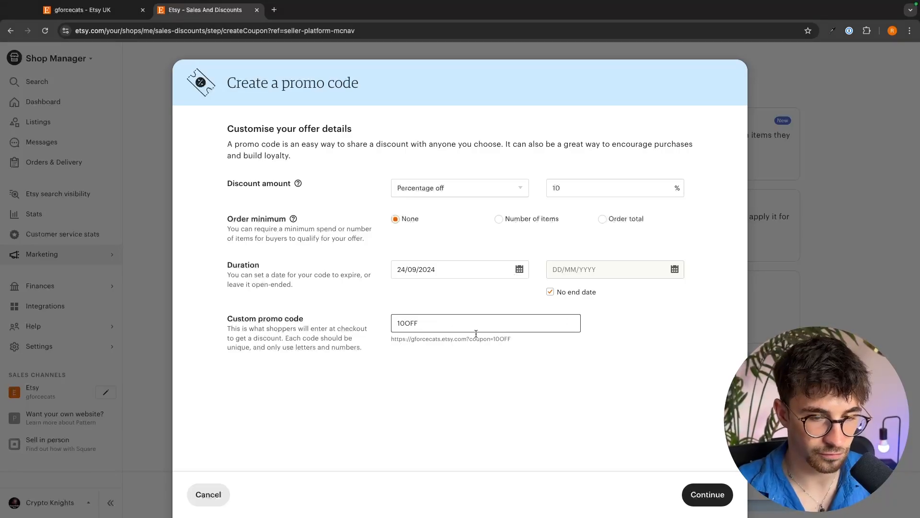
click(709, 495)
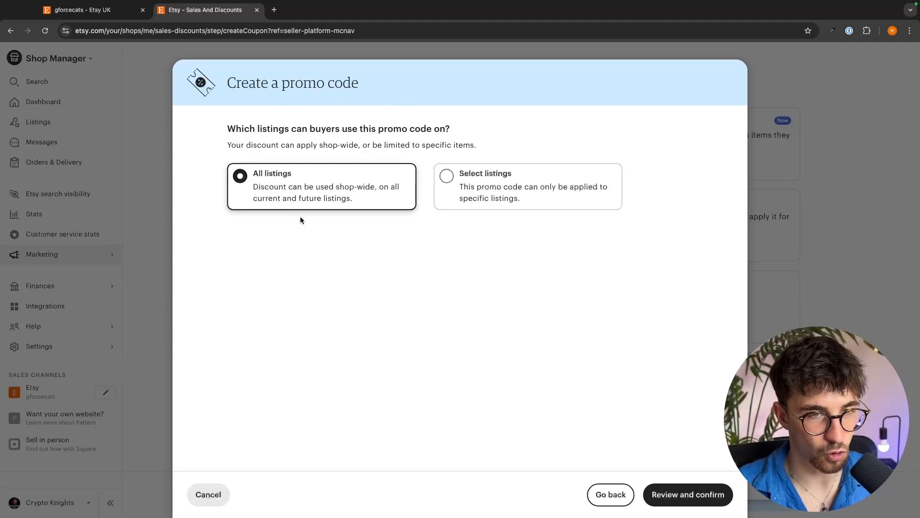
Step: Apply the promo code to all listings, then review and confirm creating it
click(513, 173)
click(312, 198)
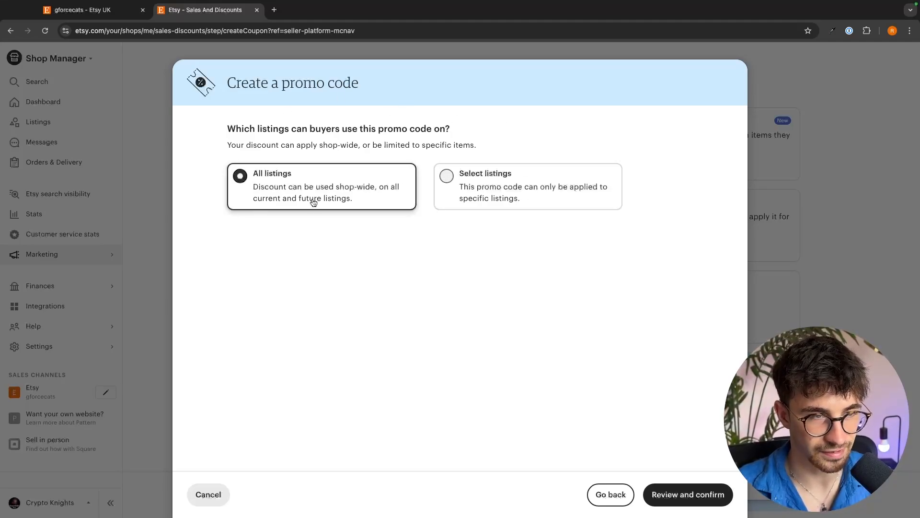
click(684, 501)
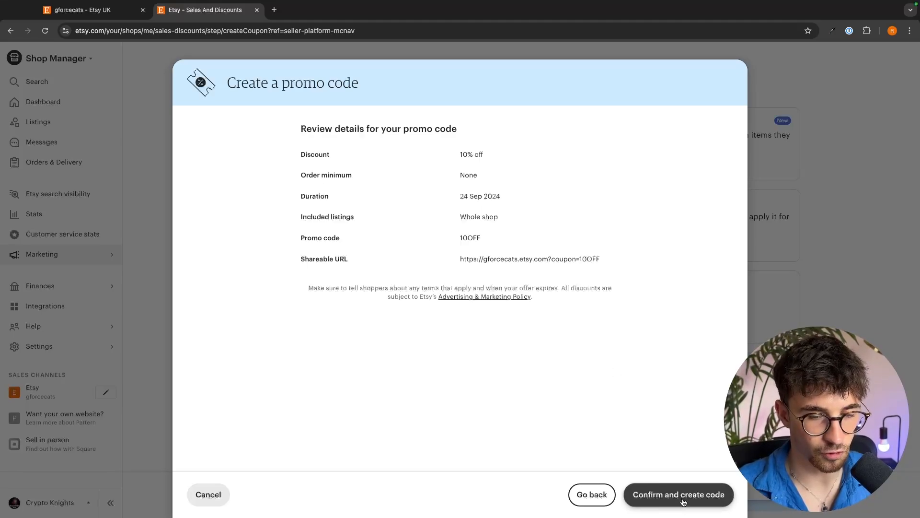
click(689, 501)
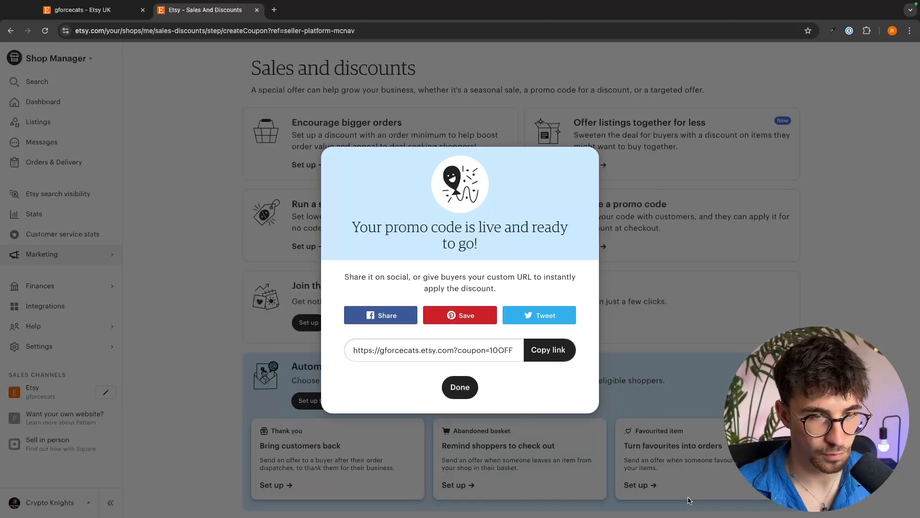
click(652, 396)
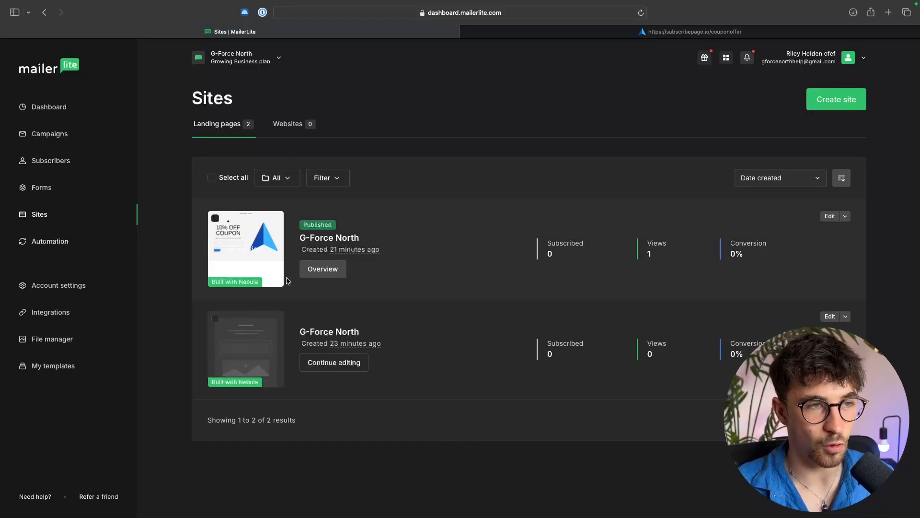
Step: Look over the published coupon landing page and the Etsy shop page
mouse_move(221, 236)
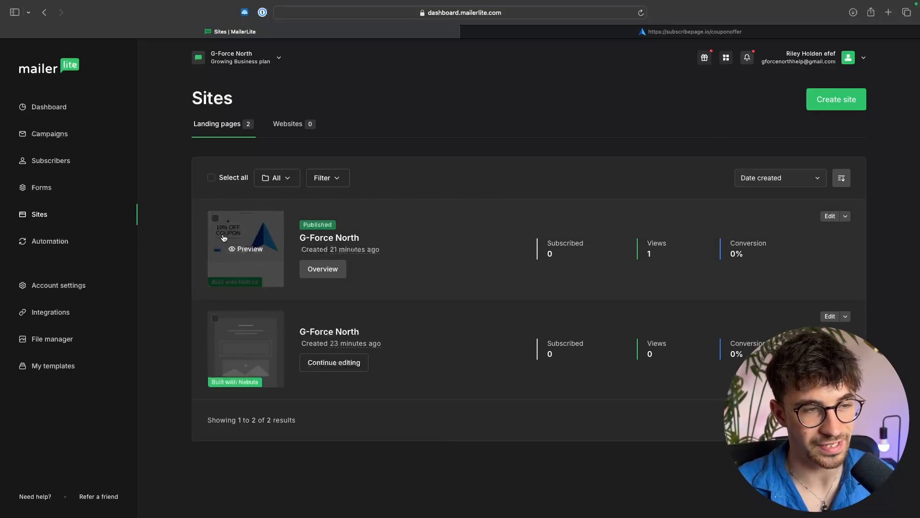
click(594, 34)
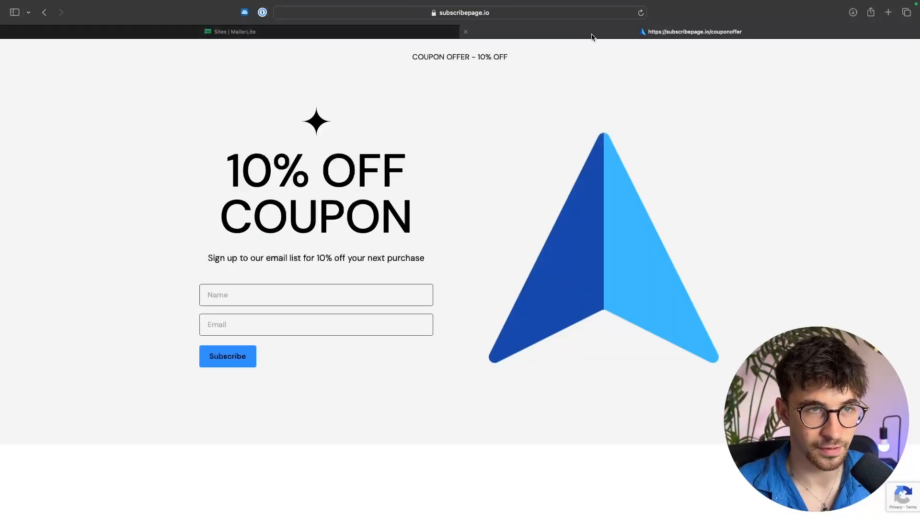
click(536, 13)
click(675, 70)
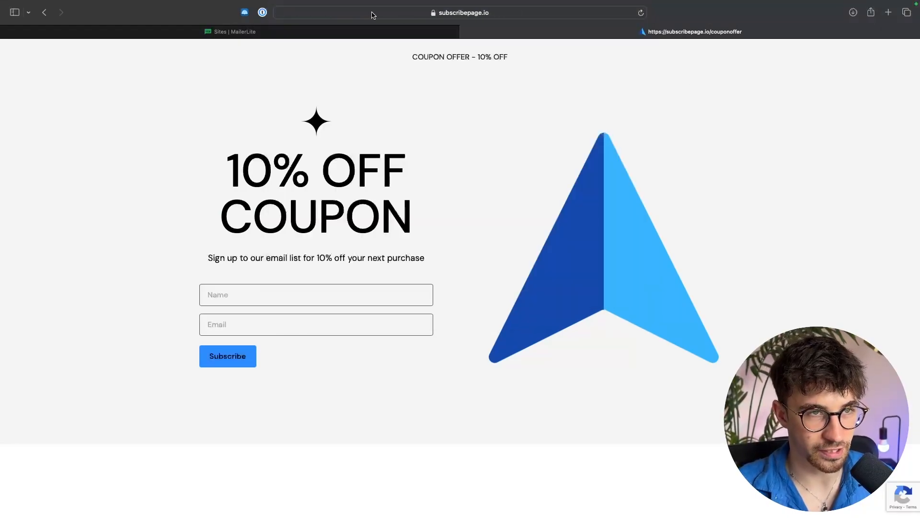
key(ctrl+Right)
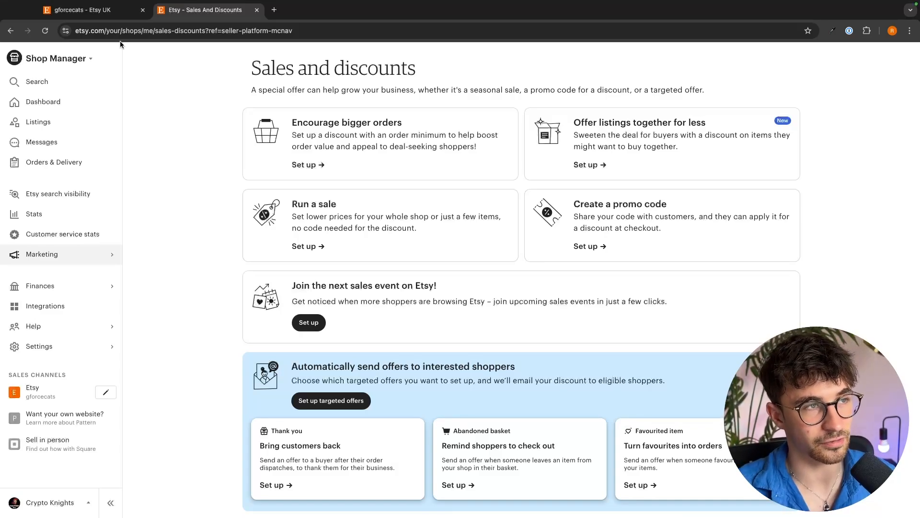
click(99, 9)
click(313, 199)
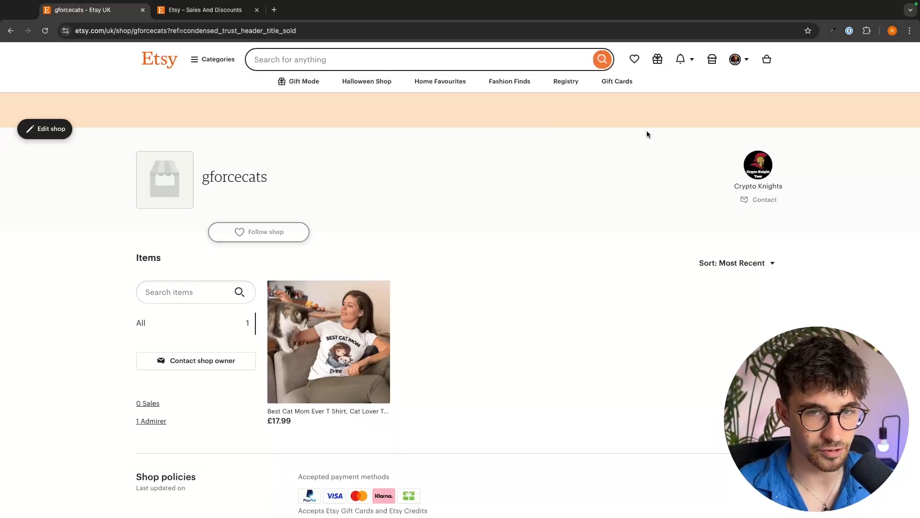
Step: Look over TheWhistlingWren's Etsy shop page as an example of a successful seller
click(443, 65)
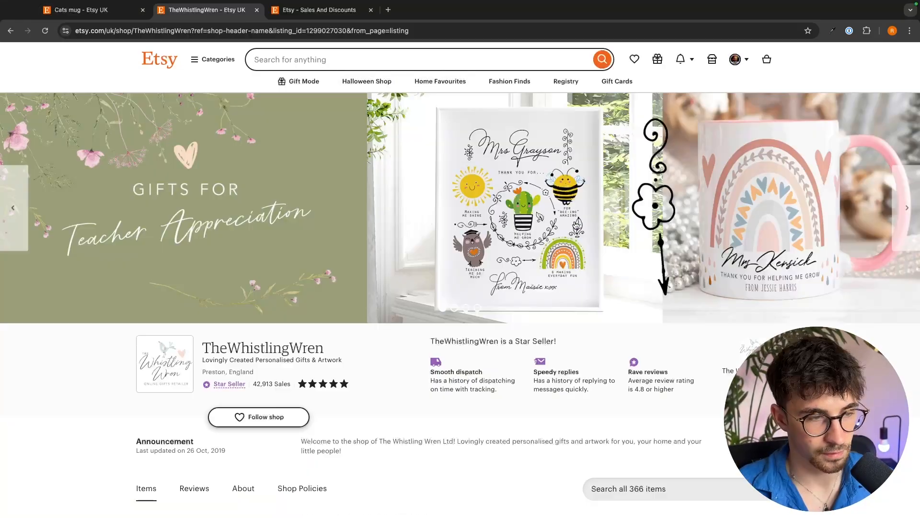
scroll(545, 229, down, 5)
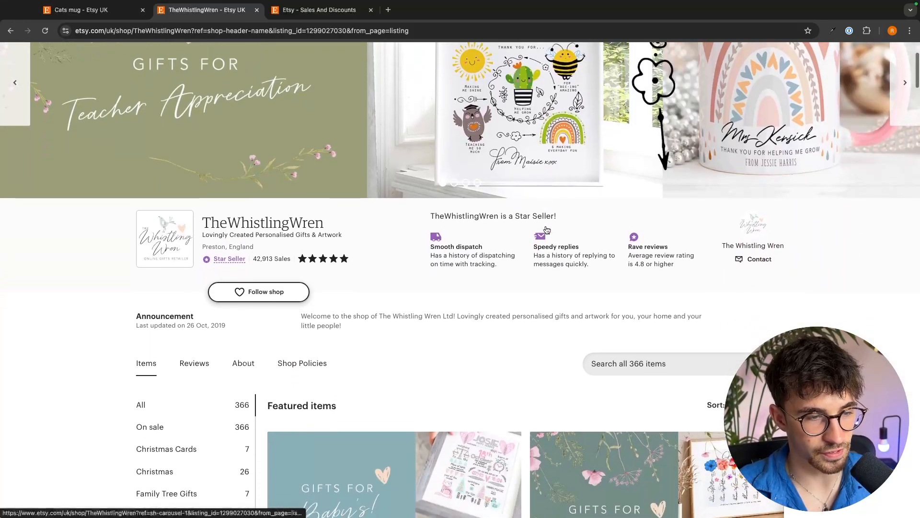
scroll(546, 229, down, 2)
key(ctrl+Left)
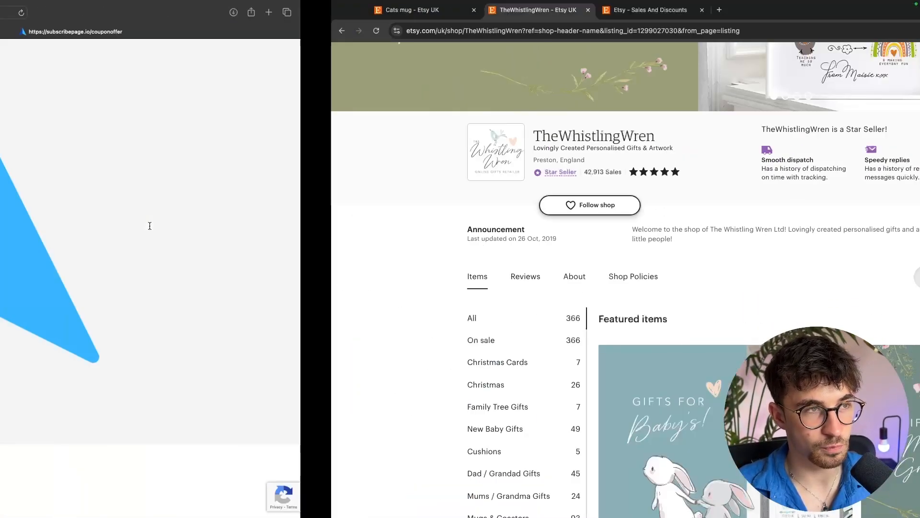
key(ctrl+Right)
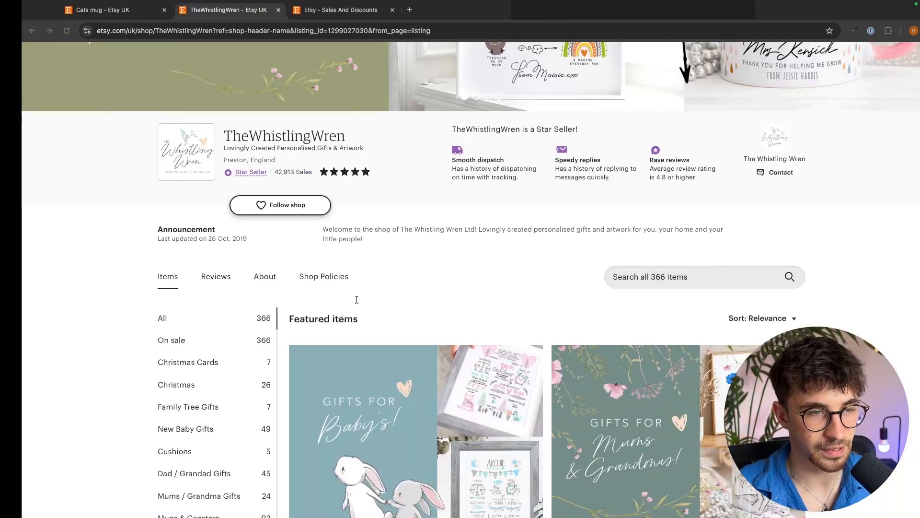
Step: Examine the announcement text on TheWhistlingWren's shop page
triple_click(313, 230)
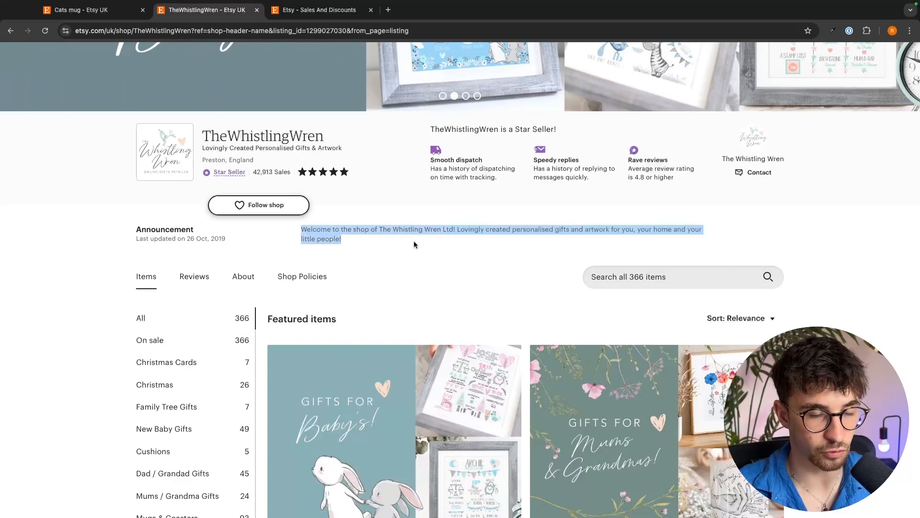
click(397, 233)
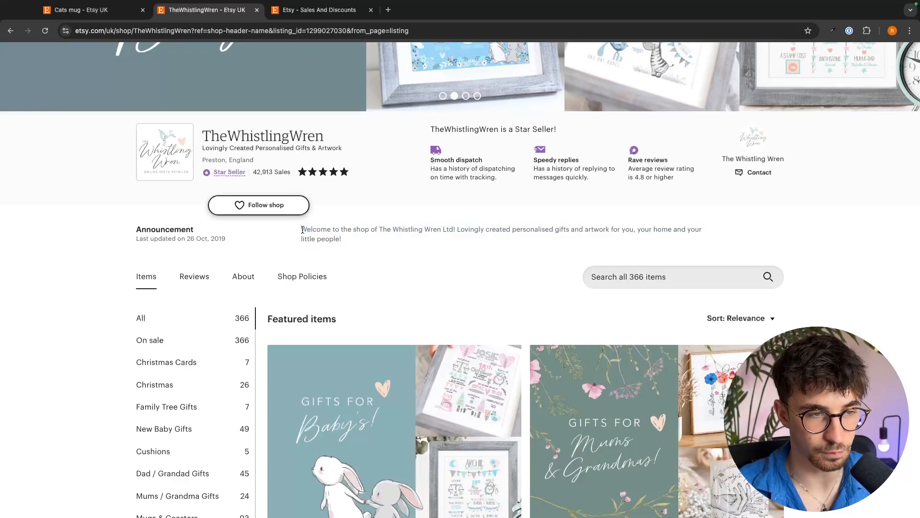
drag(301, 230, 573, 229)
click(559, 228)
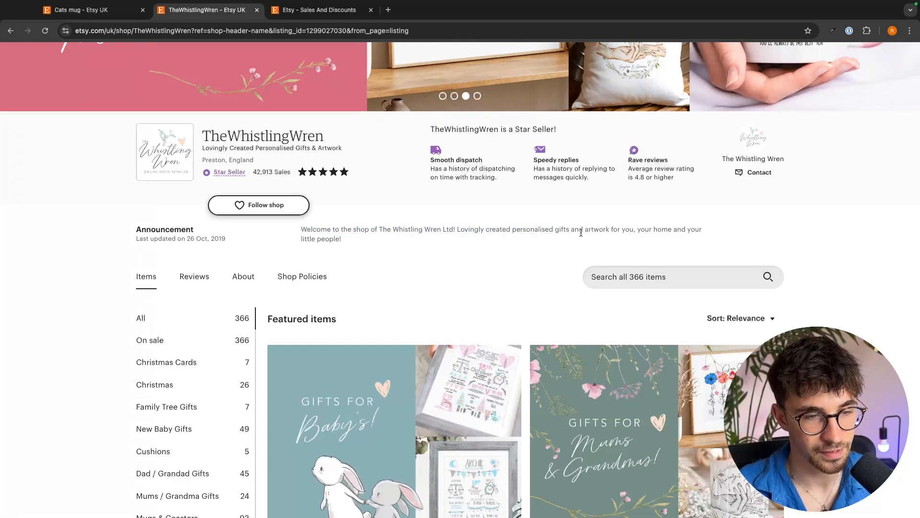
scroll(581, 232, down, 5)
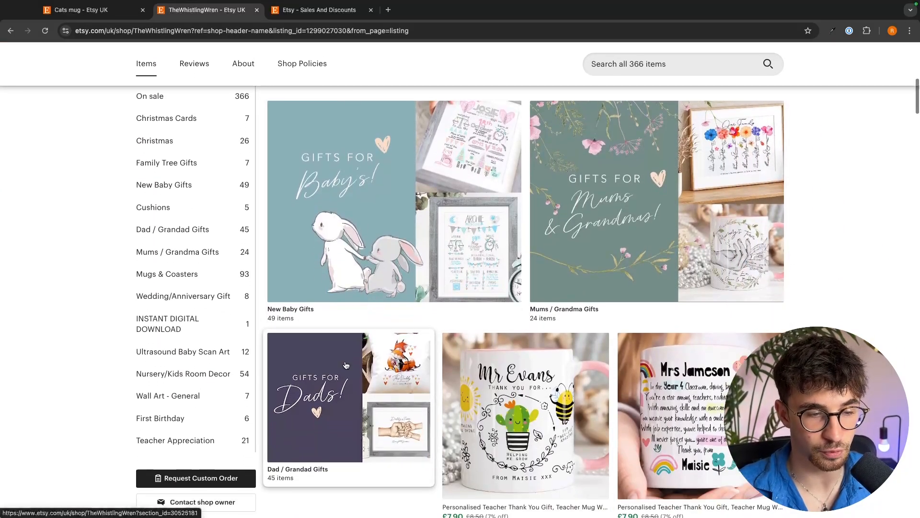
Step: Open the personalised teacher thank-you mug listing and study its reviews and item description
click(526, 412)
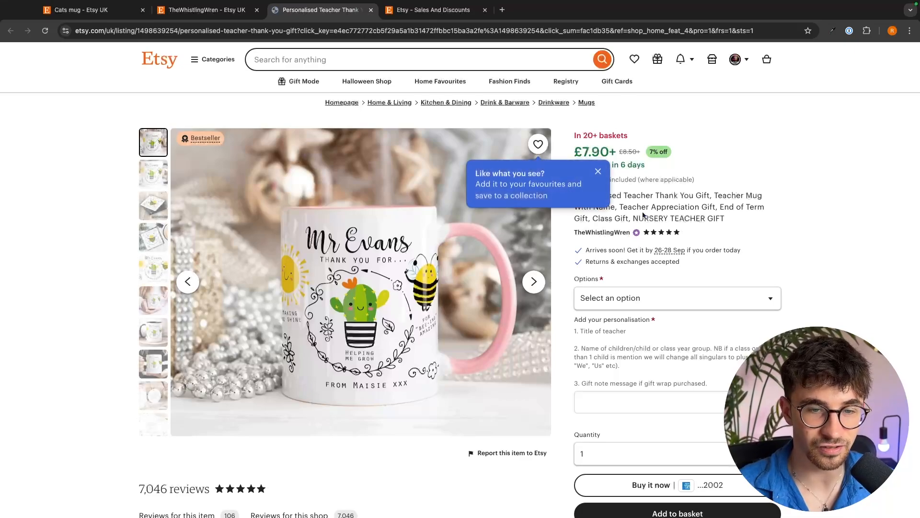
scroll(657, 260, down, 8)
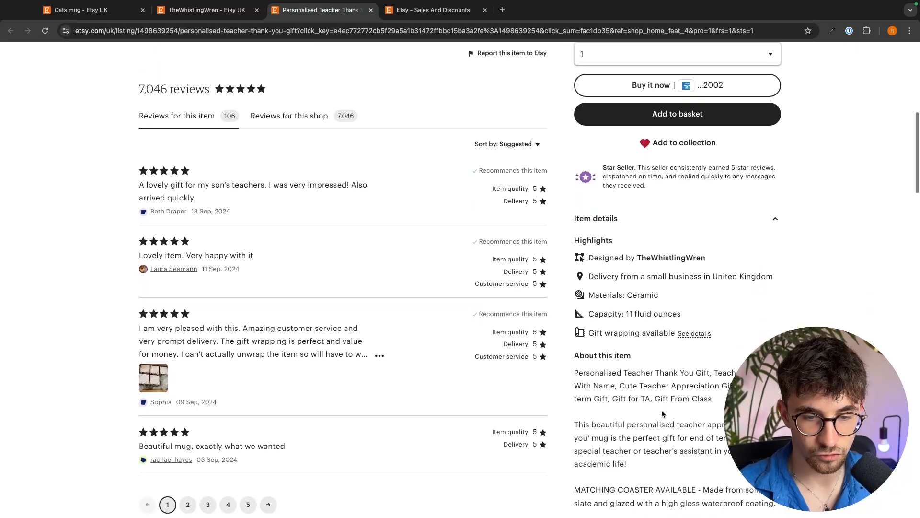
scroll(663, 413, down, 3)
drag(571, 213, 712, 367)
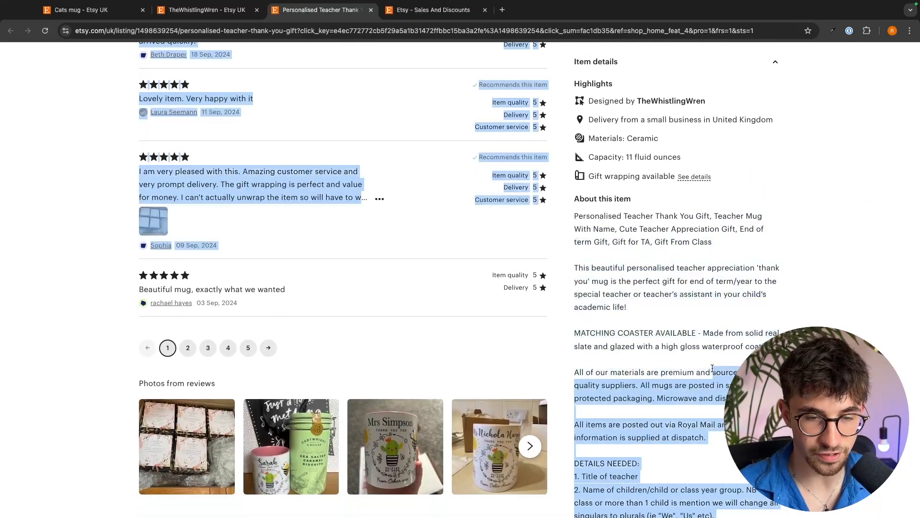
click(706, 356)
scroll(705, 354, down, 1)
drag(567, 193, 588, 194)
click(715, 223)
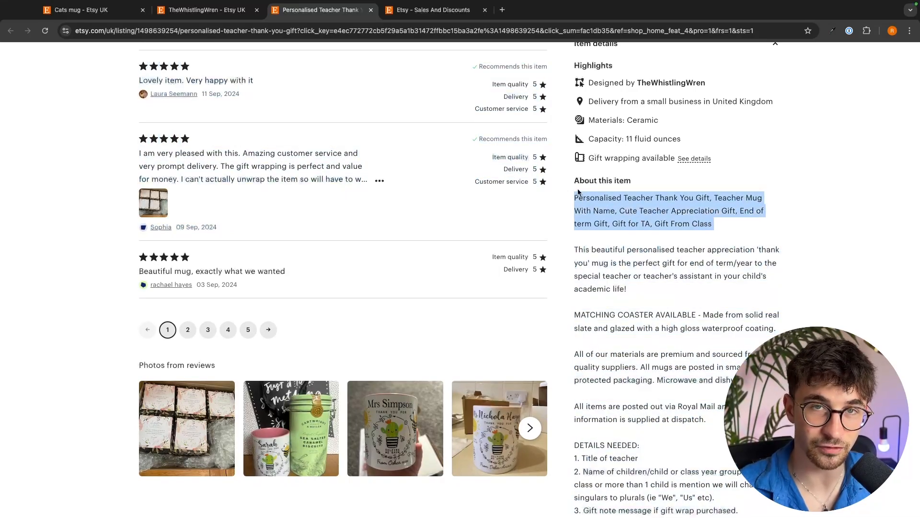